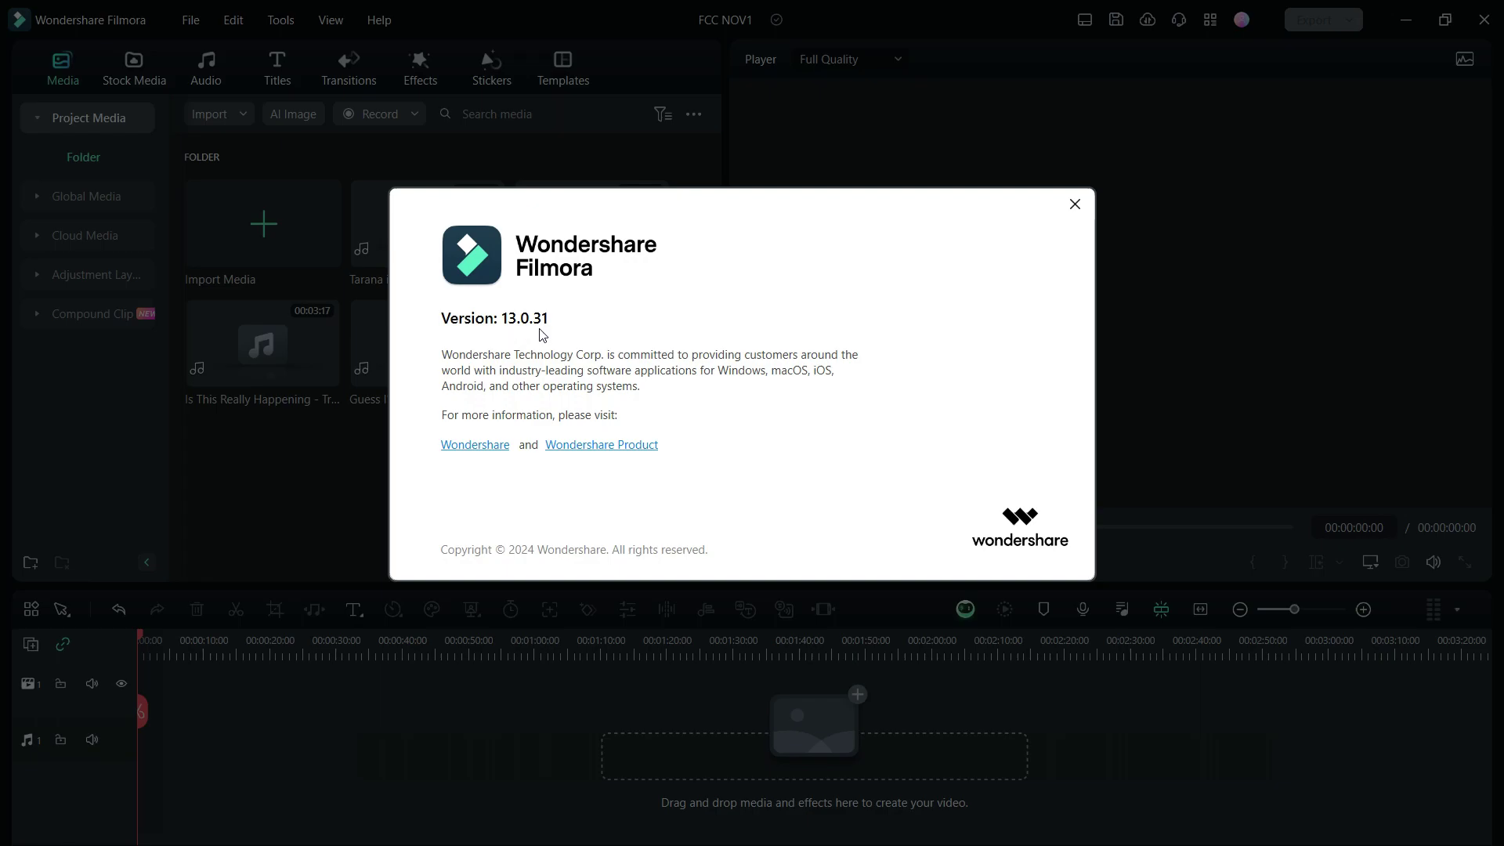
Close the About Filmora version 13.0.31 window to return to the FCC NOV1 project media
{"action": "left_click", "coordinate": [1078, 205]}
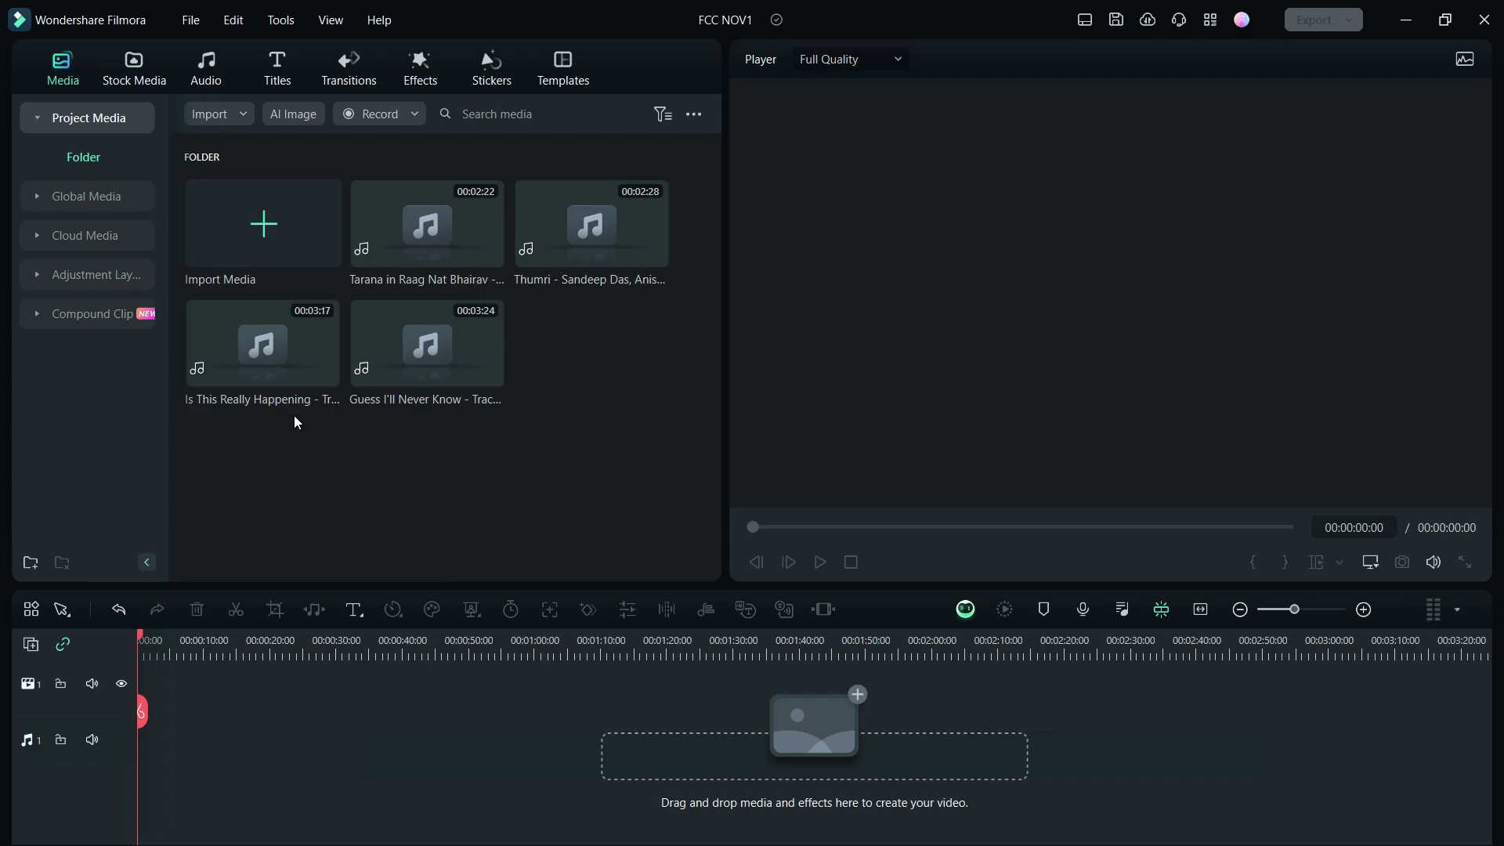
Place 'Is This Really Happening' on the audio track and split it into Voice and Background with AI Vocal Remover
{"action": "left_click_drag", "start_coordinate": [265, 350], "coordinate": [153, 711]}
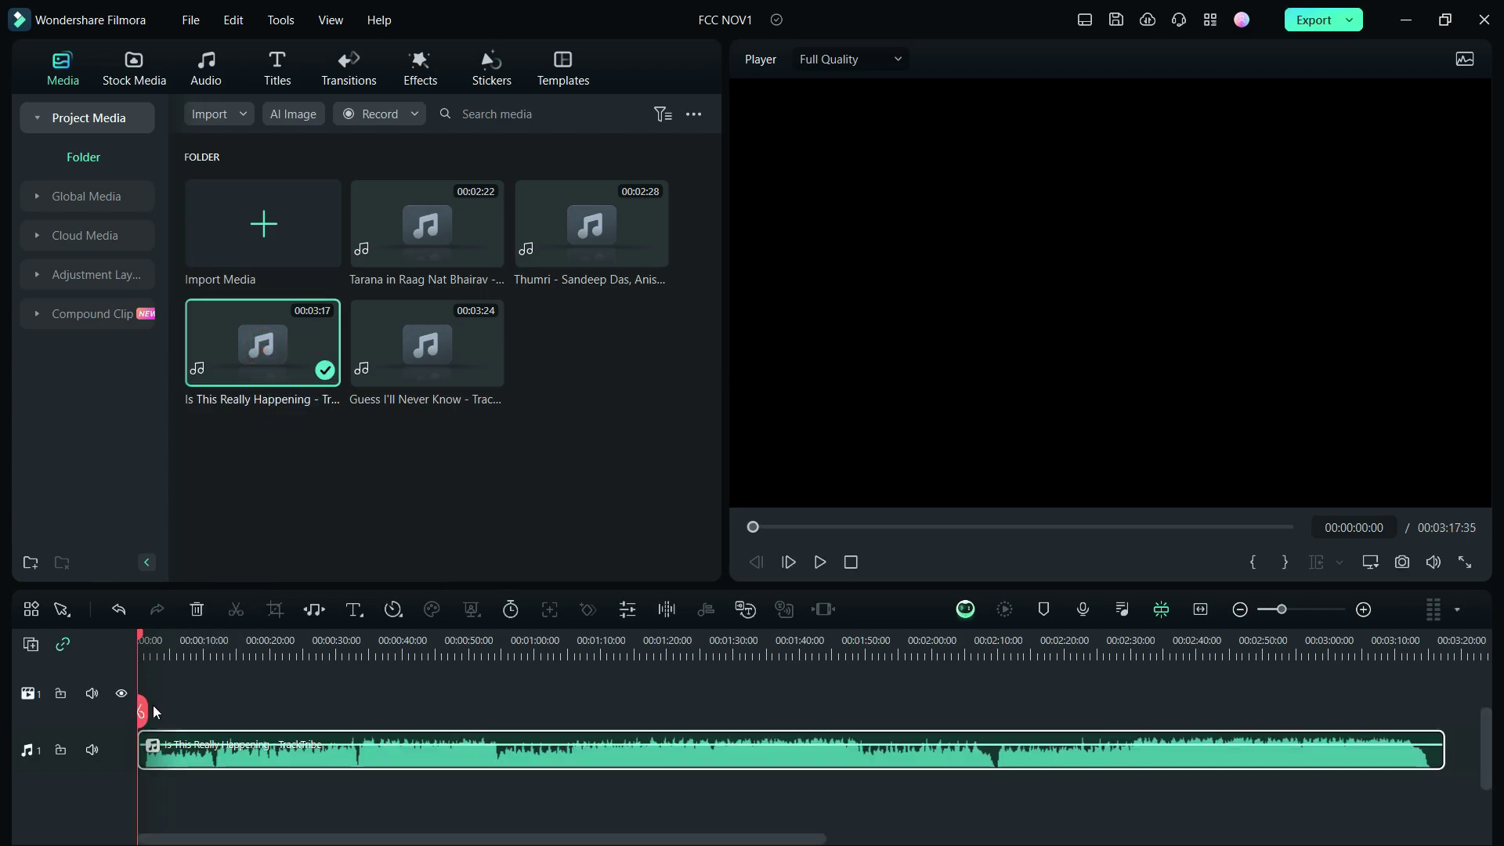
{"action": "right_click", "coordinate": [361, 757]}
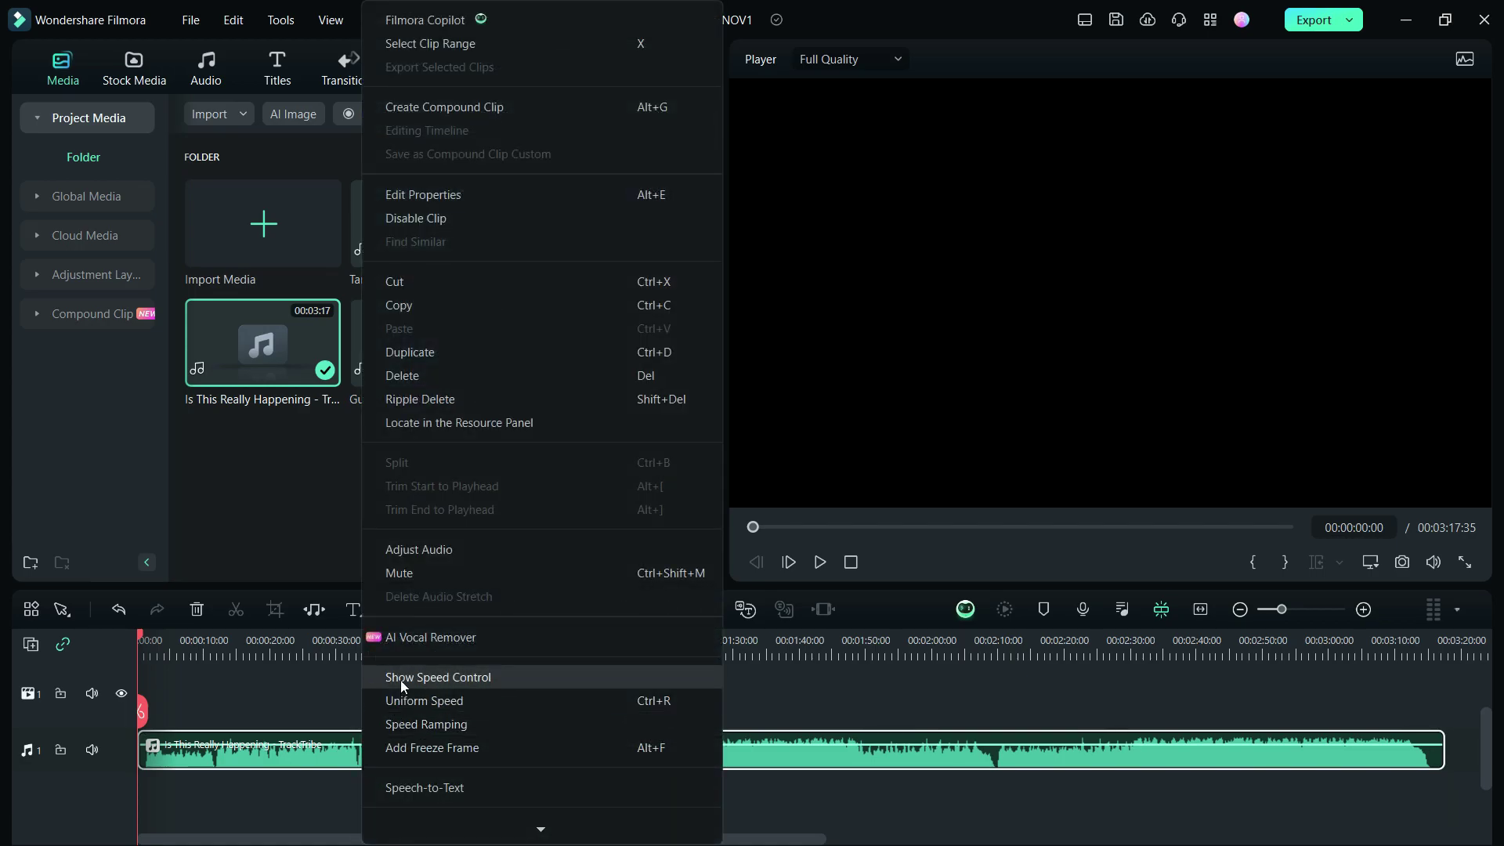
{"action": "left_click", "coordinate": [444, 637]}
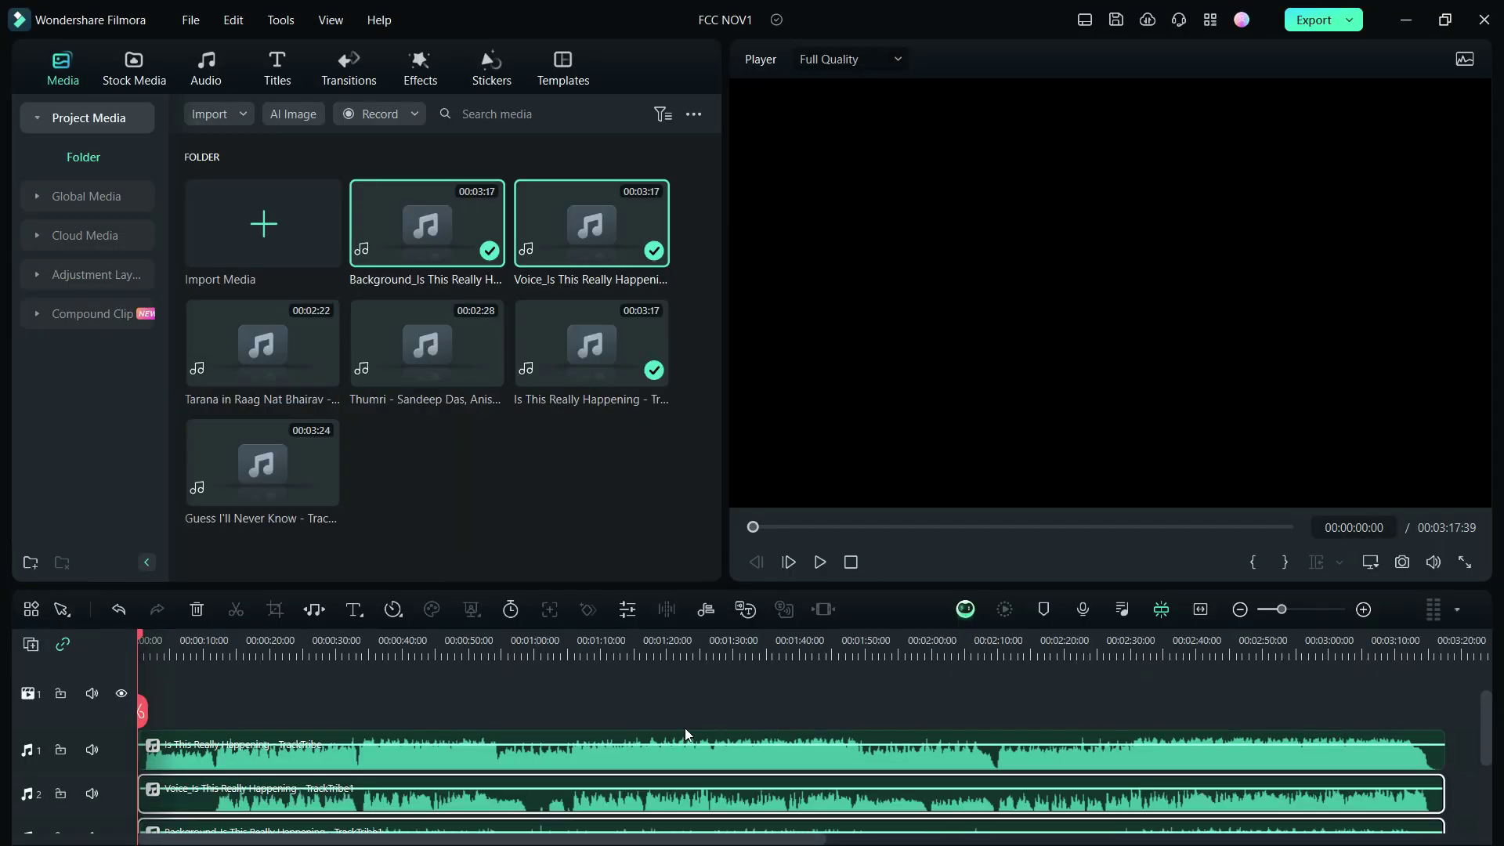
Enlarge the timeline to show all three tracks and mute the Background and Voice tracks
{"action": "left_click_drag", "start_coordinate": [686, 586], "coordinate": [688, 484]}
{"action": "left_click", "coordinate": [675, 580]}
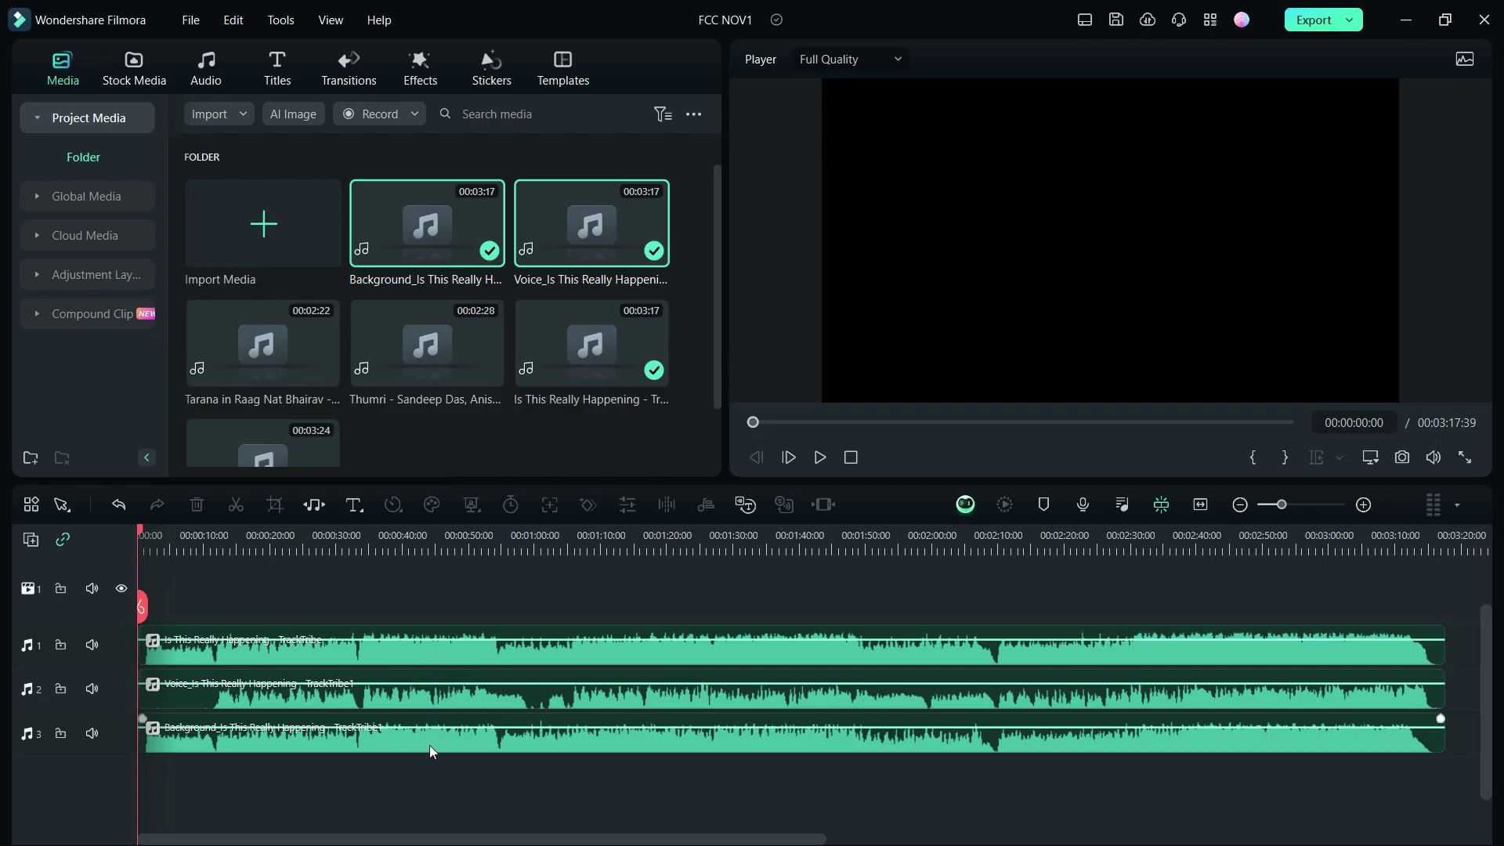
{"action": "left_click", "coordinate": [90, 646]}
{"action": "left_click", "coordinate": [91, 645]}
{"action": "left_click", "coordinate": [92, 733]}
{"action": "left_click", "coordinate": [93, 689]}
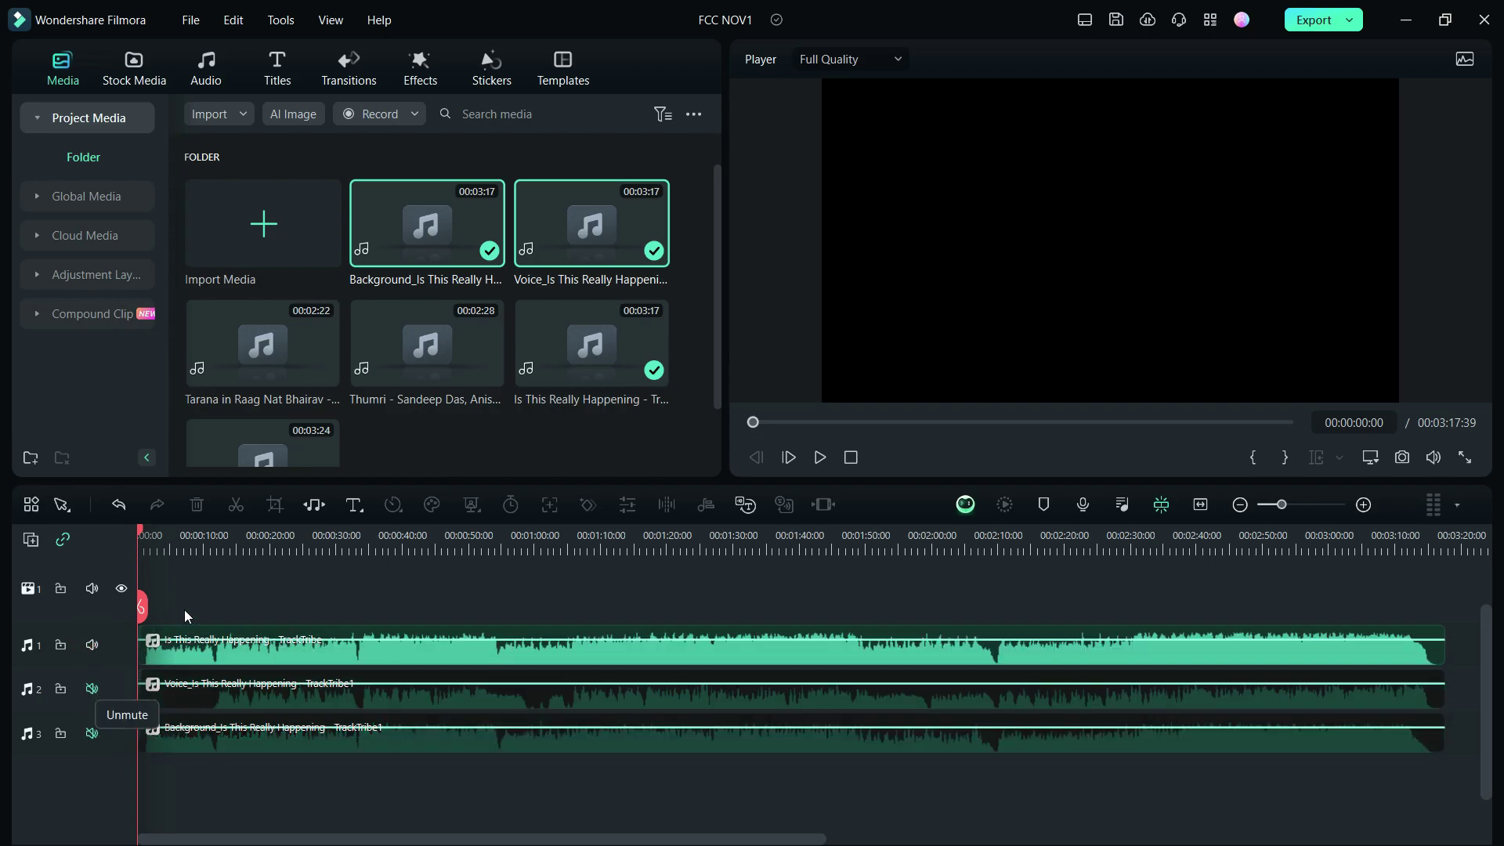
Play the original song from 00:10, skipping to 01:07 and 01:32, stopping near 01:40
{"action": "left_click", "coordinate": [202, 541]}
{"action": "left_click", "coordinate": [821, 457]}
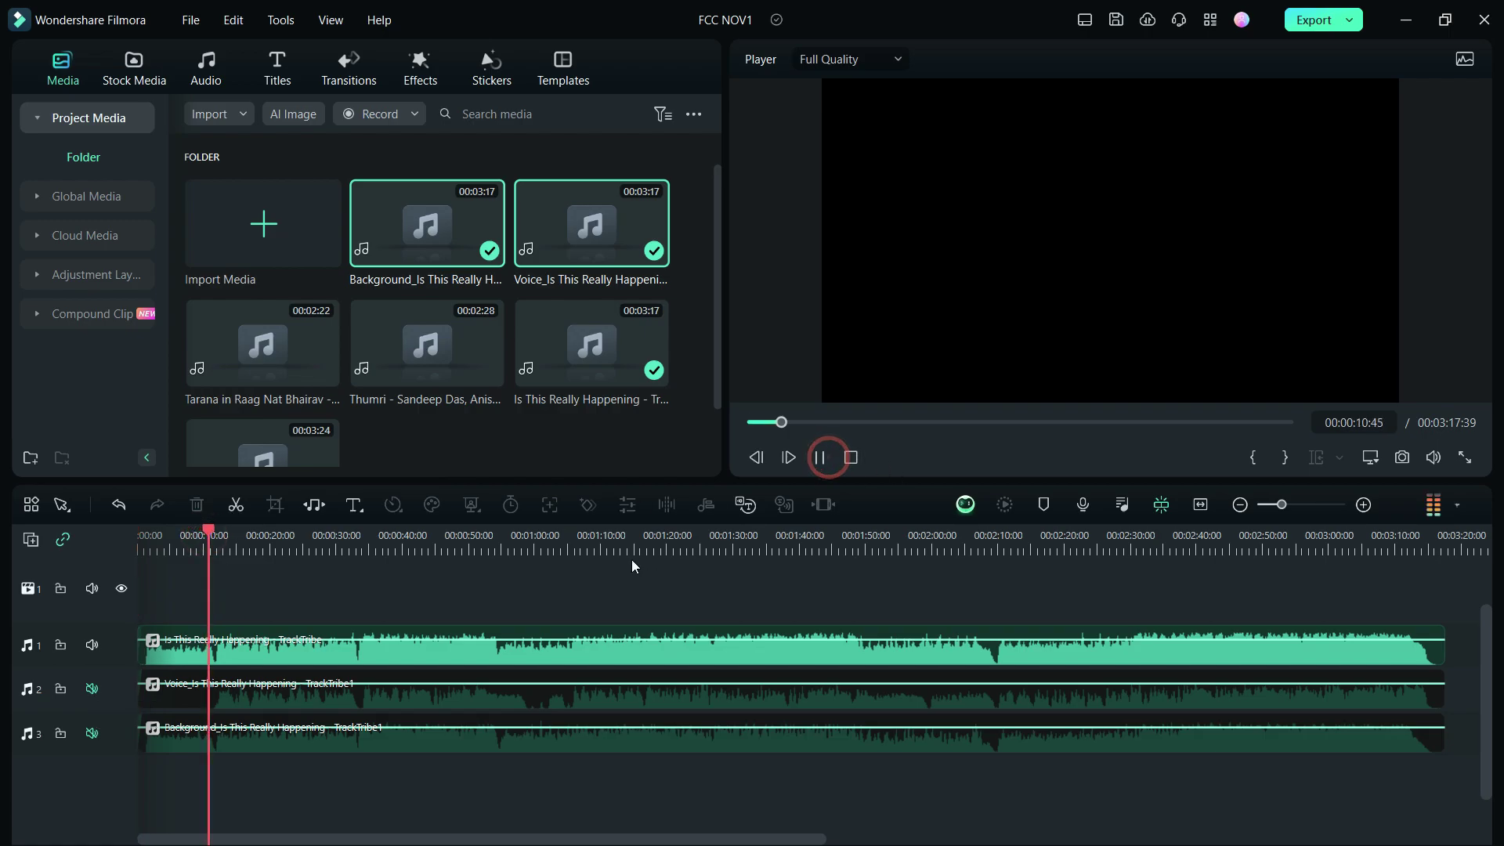
{"action": "left_click", "coordinate": [581, 540]}
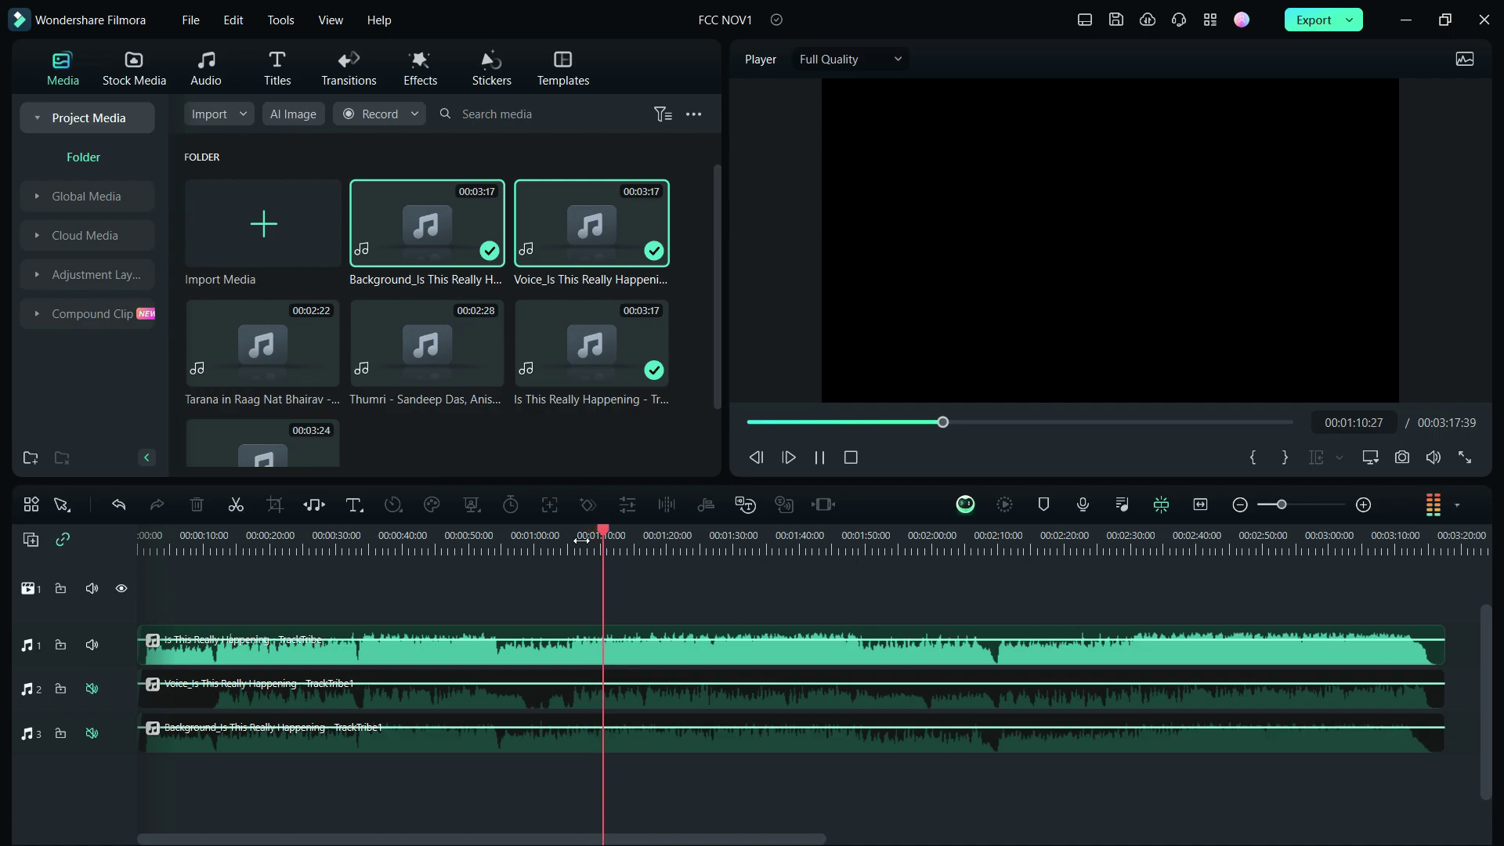
{"action": "left_click", "coordinate": [748, 540]}
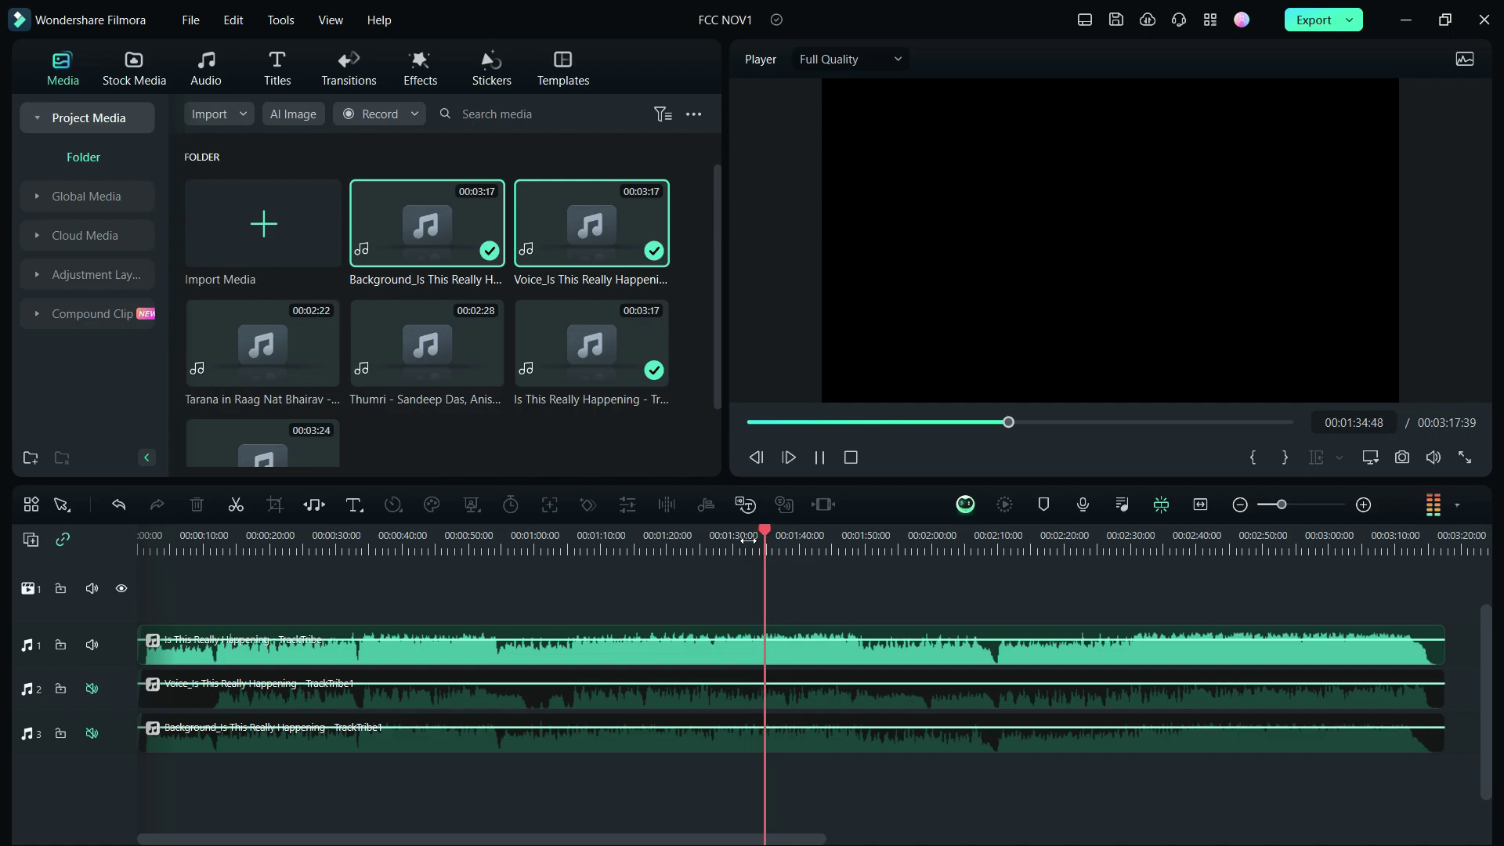
{"action": "left_click_drag", "start_coordinate": [778, 527], "coordinate": [802, 530]}
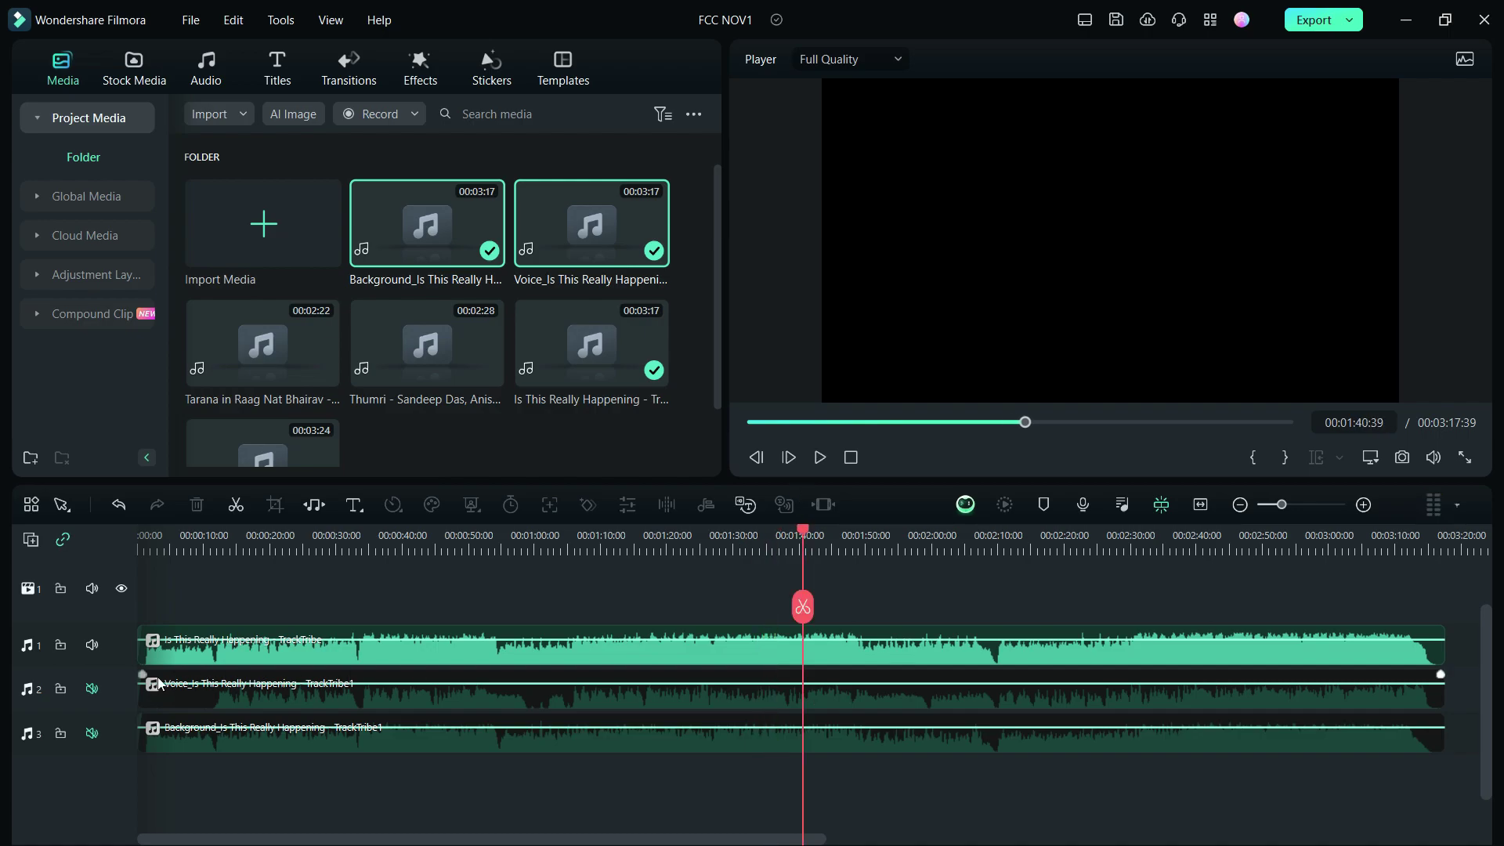
Unmute the Voice track, mute the original song, and play the isolated vocals from 01:05
{"action": "left_click", "coordinate": [92, 689]}
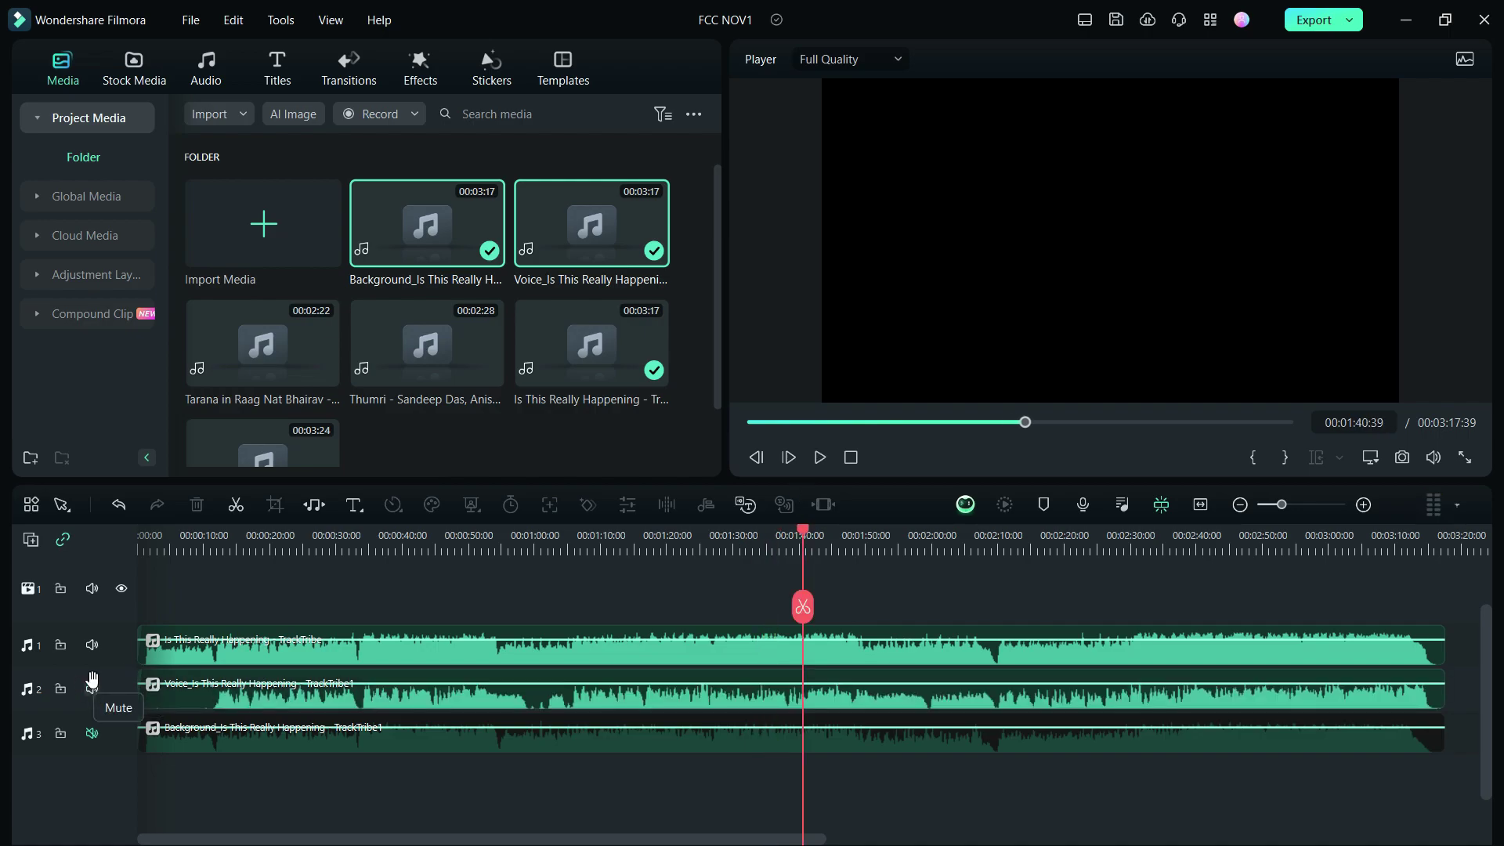
{"action": "left_click", "coordinate": [93, 645]}
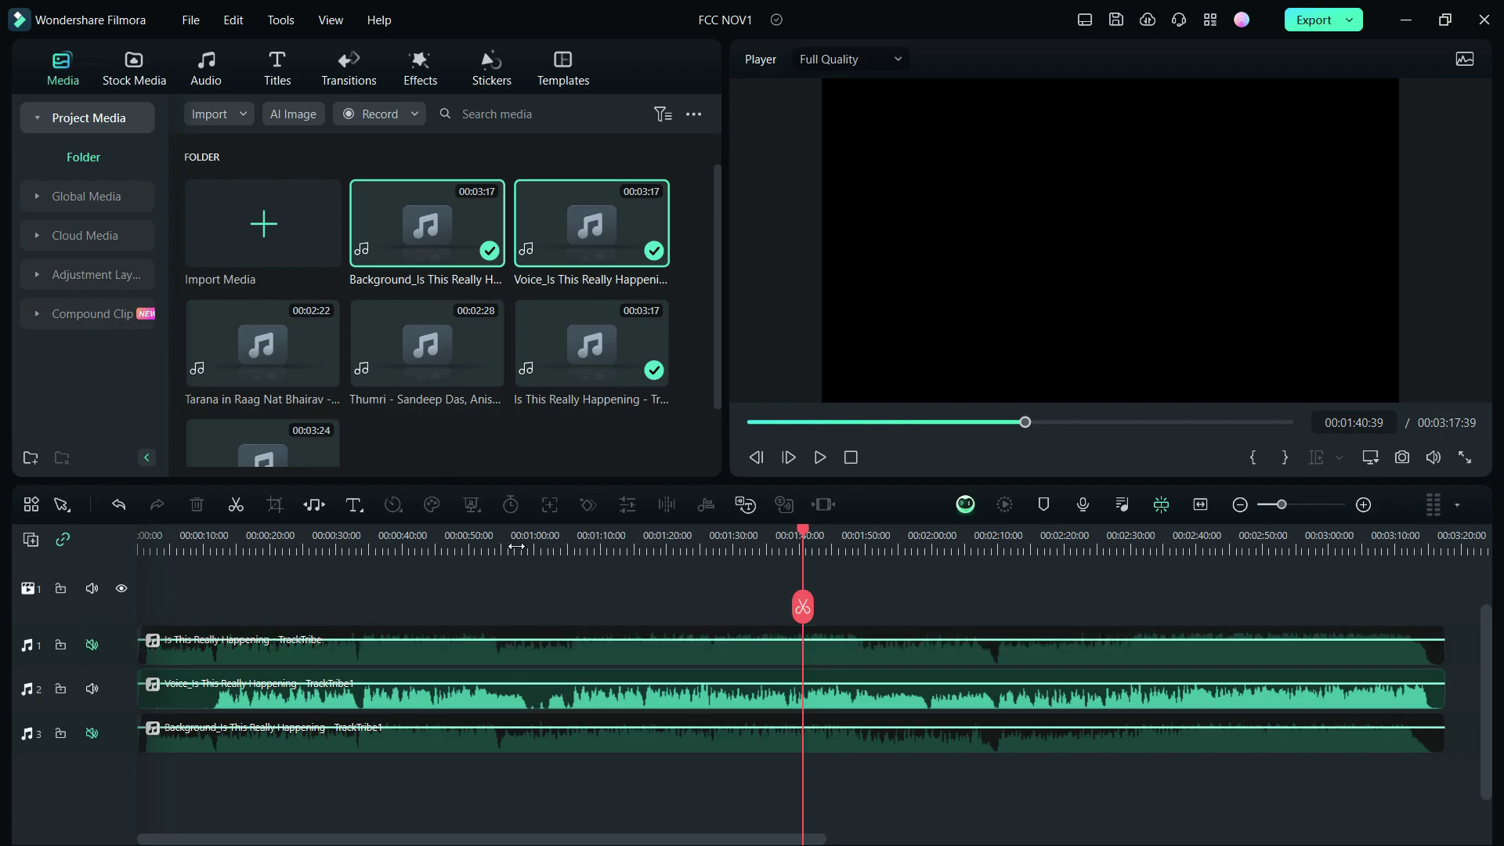
{"action": "left_click", "coordinate": [572, 547]}
{"action": "left_click", "coordinate": [820, 457]}
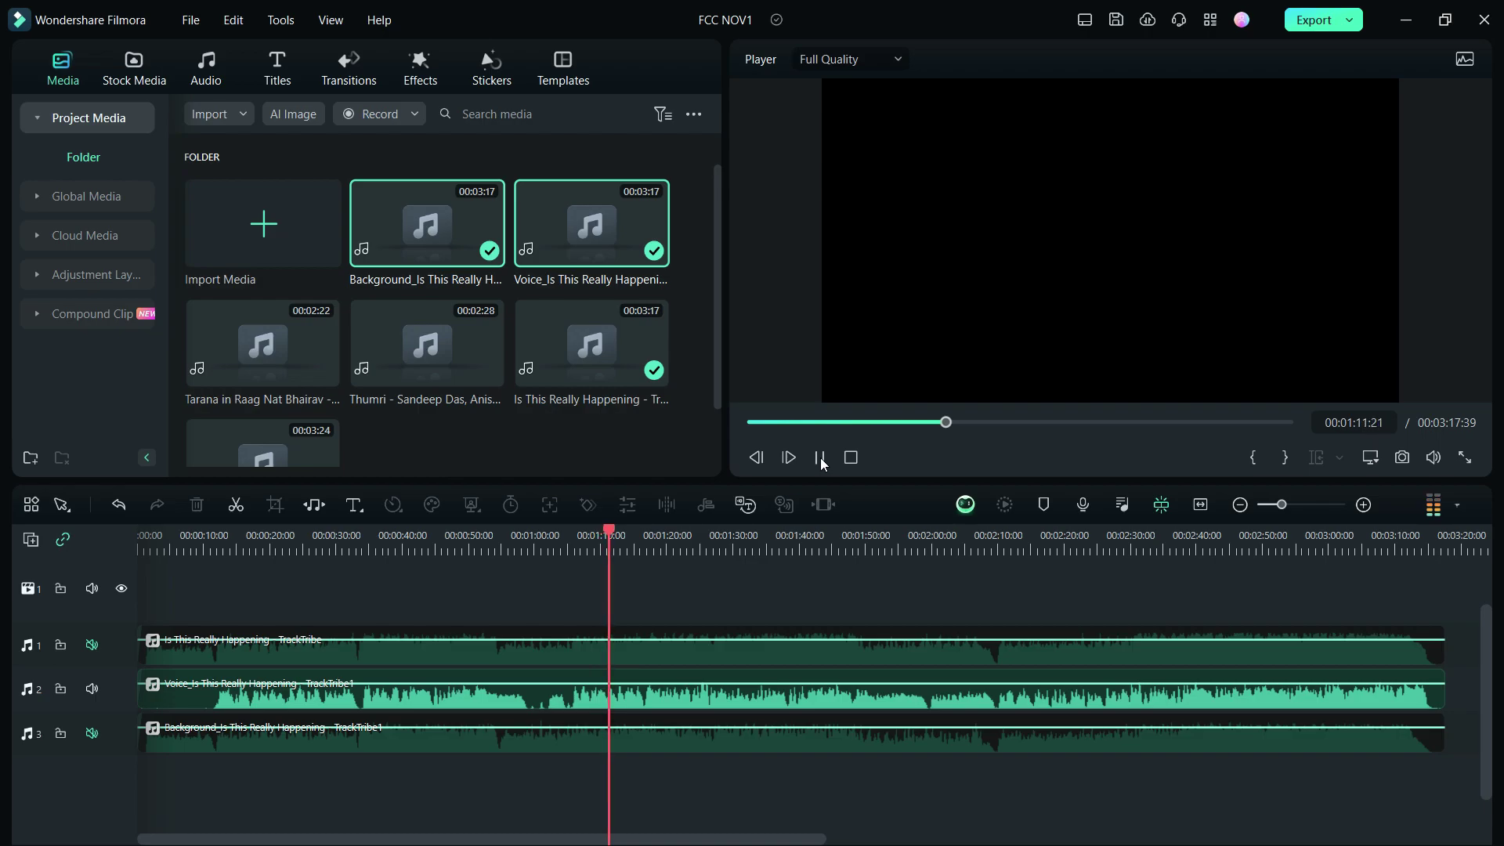
Skip through the vocals at 01:25, 01:51, 02:52 and 03:01, then stop playback
{"action": "left_click", "coordinate": [703, 542]}
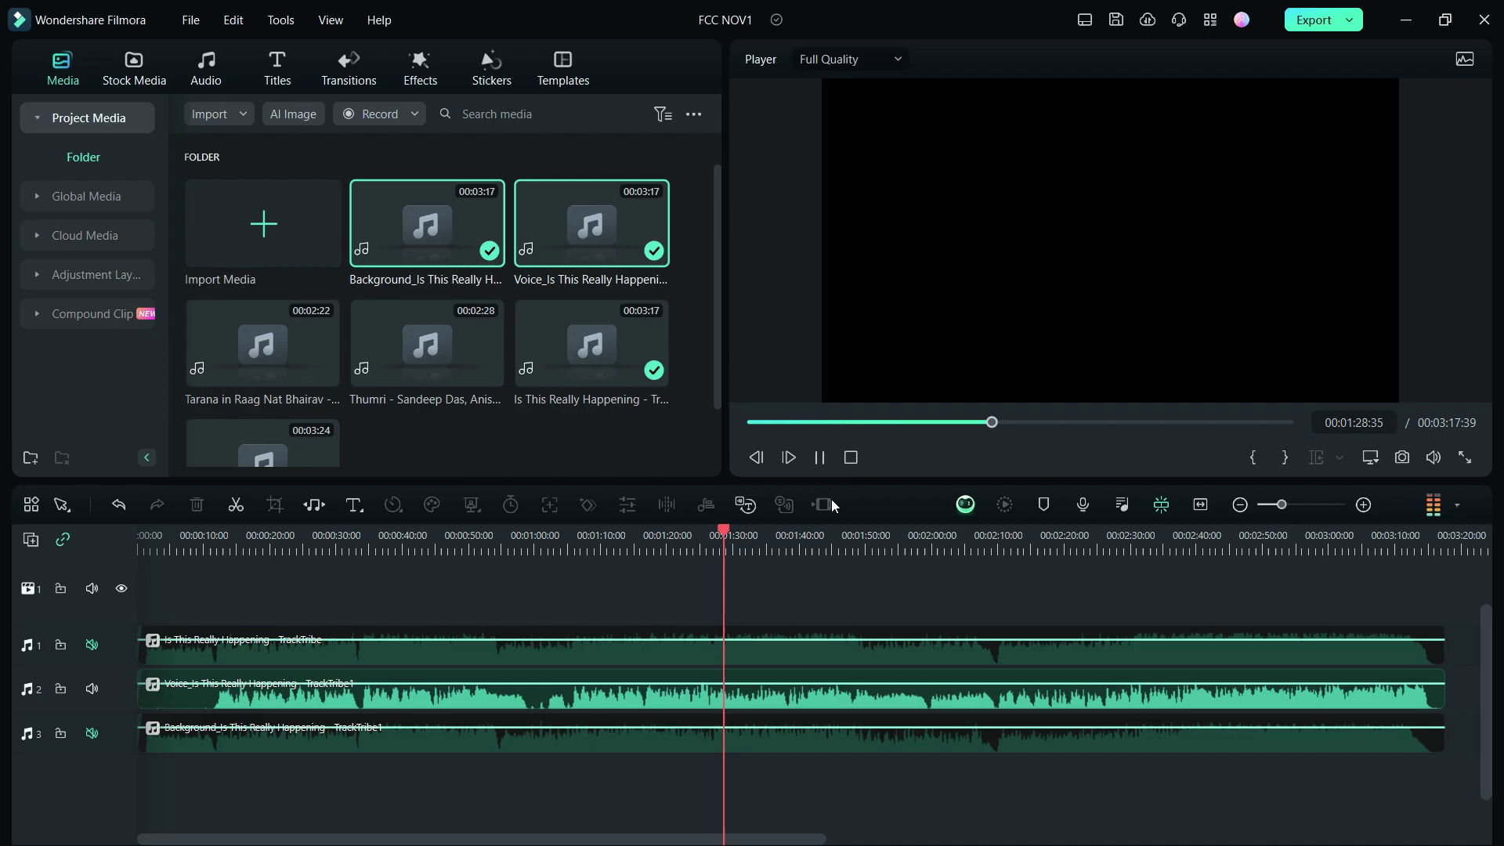
{"action": "left_click", "coordinate": [866, 541]}
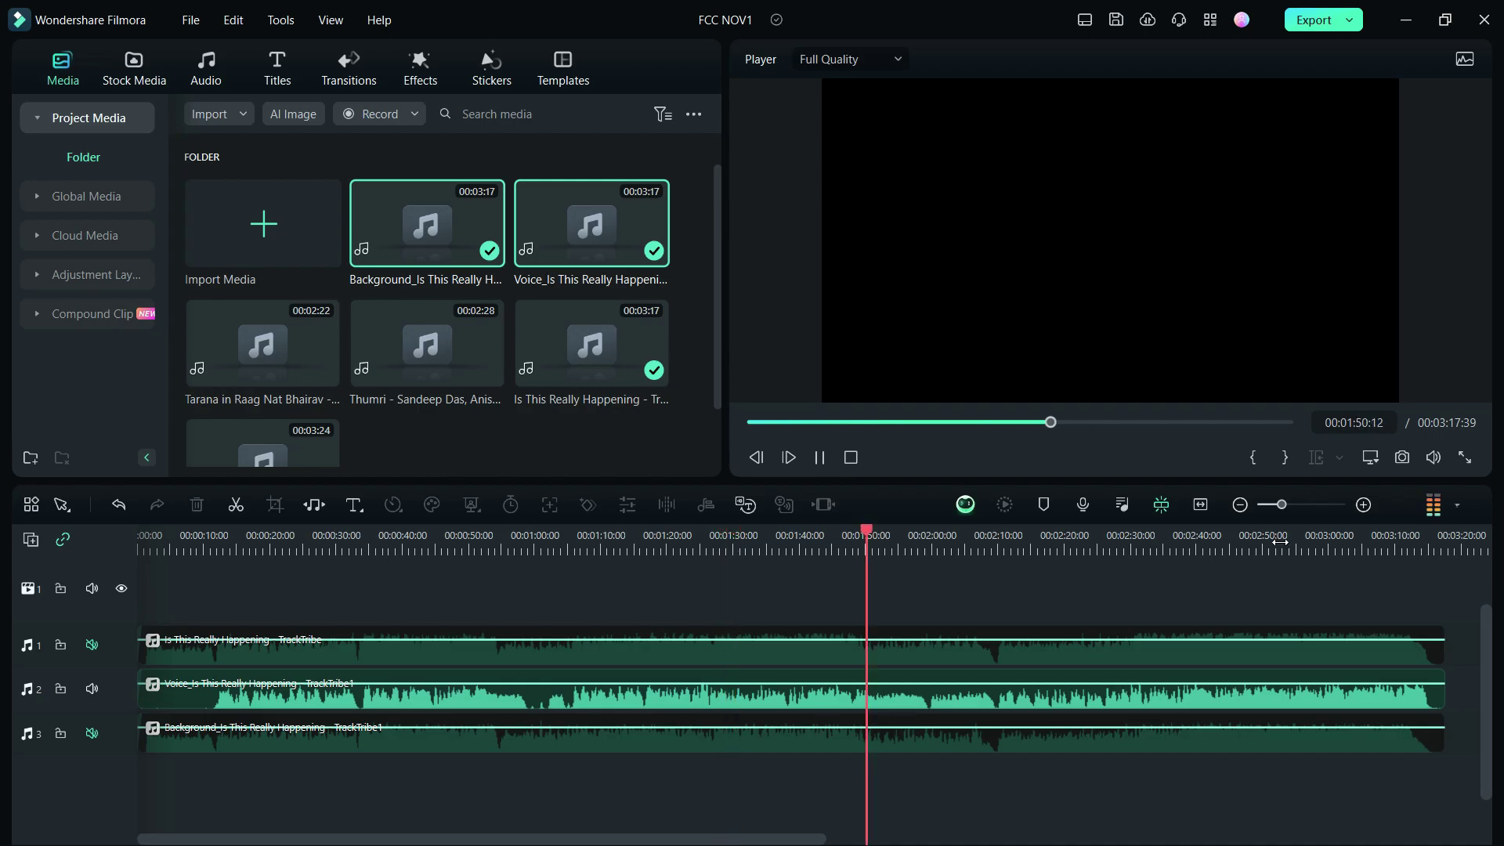
{"action": "left_click", "coordinate": [1280, 541]}
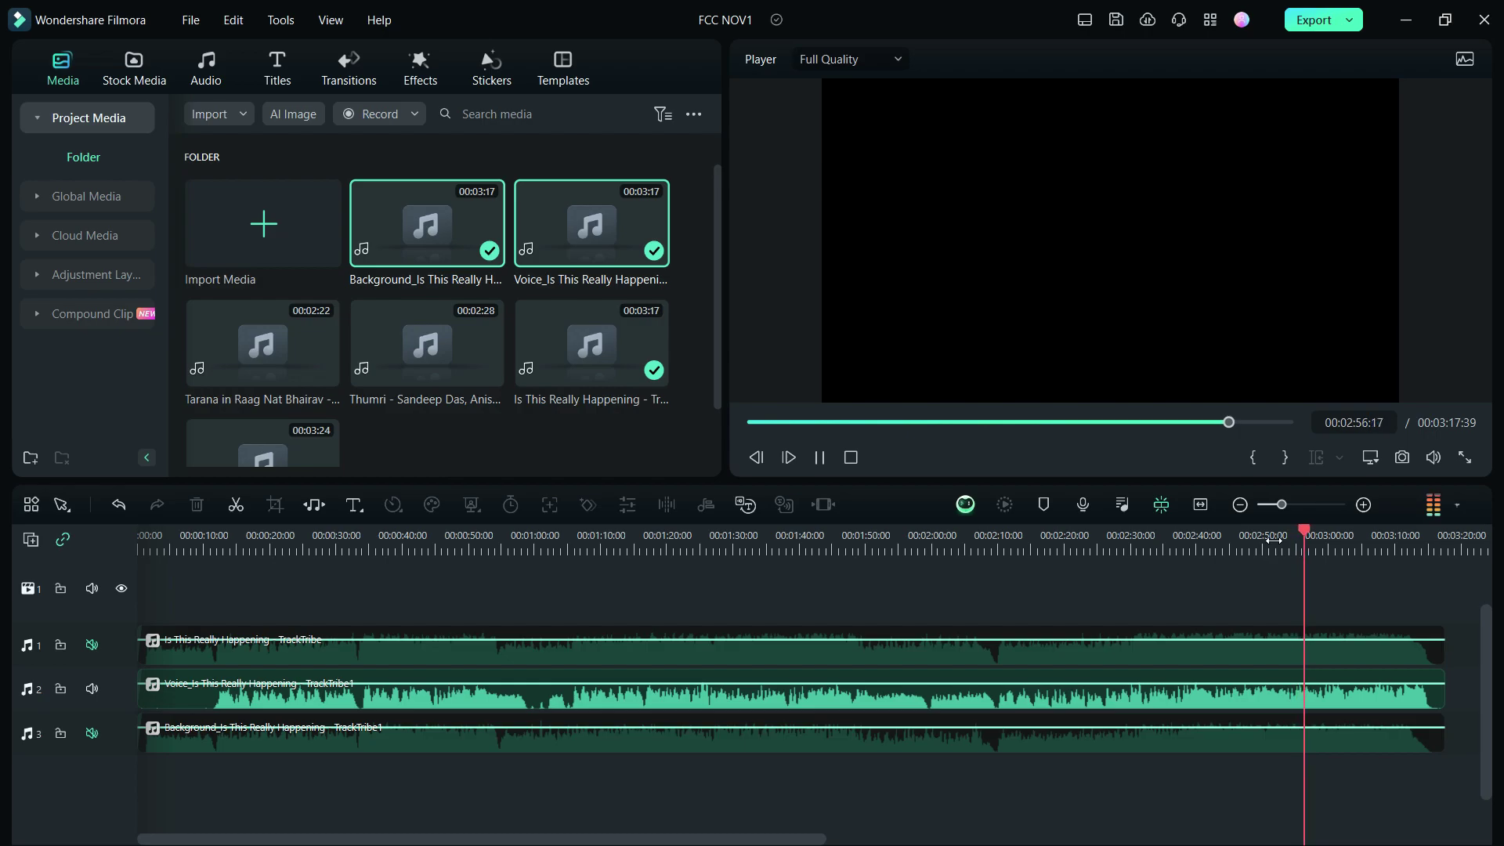
{"action": "left_click", "coordinate": [1336, 541]}
{"action": "left_click", "coordinate": [819, 457]}
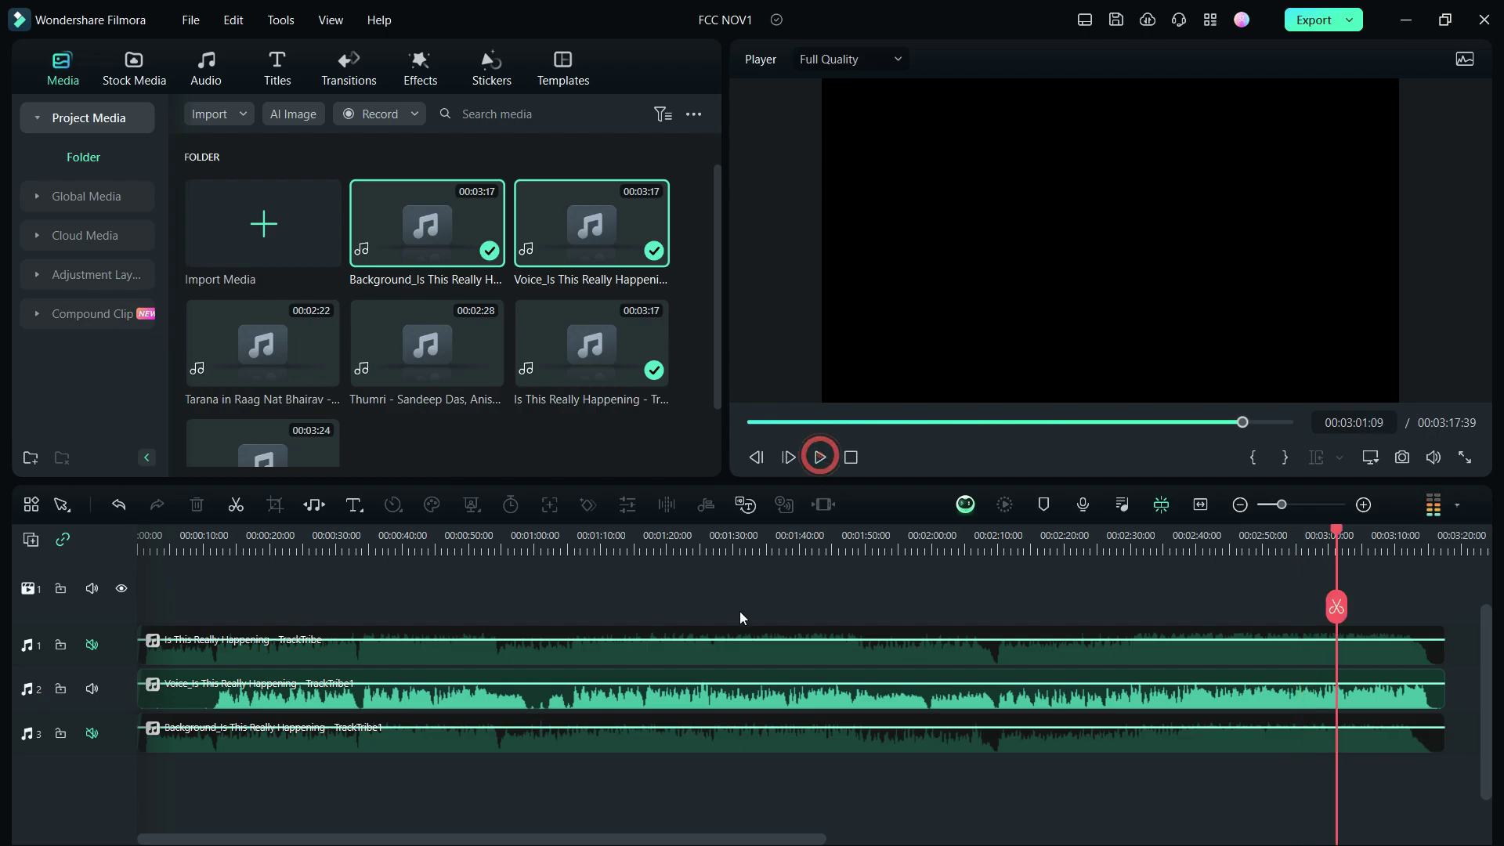
Solo the Background track and play the instrumental from 01:05, skipping to 01:26, 02:00 and 02:50
{"action": "left_click", "coordinate": [92, 688]}
{"action": "left_click", "coordinate": [91, 733]}
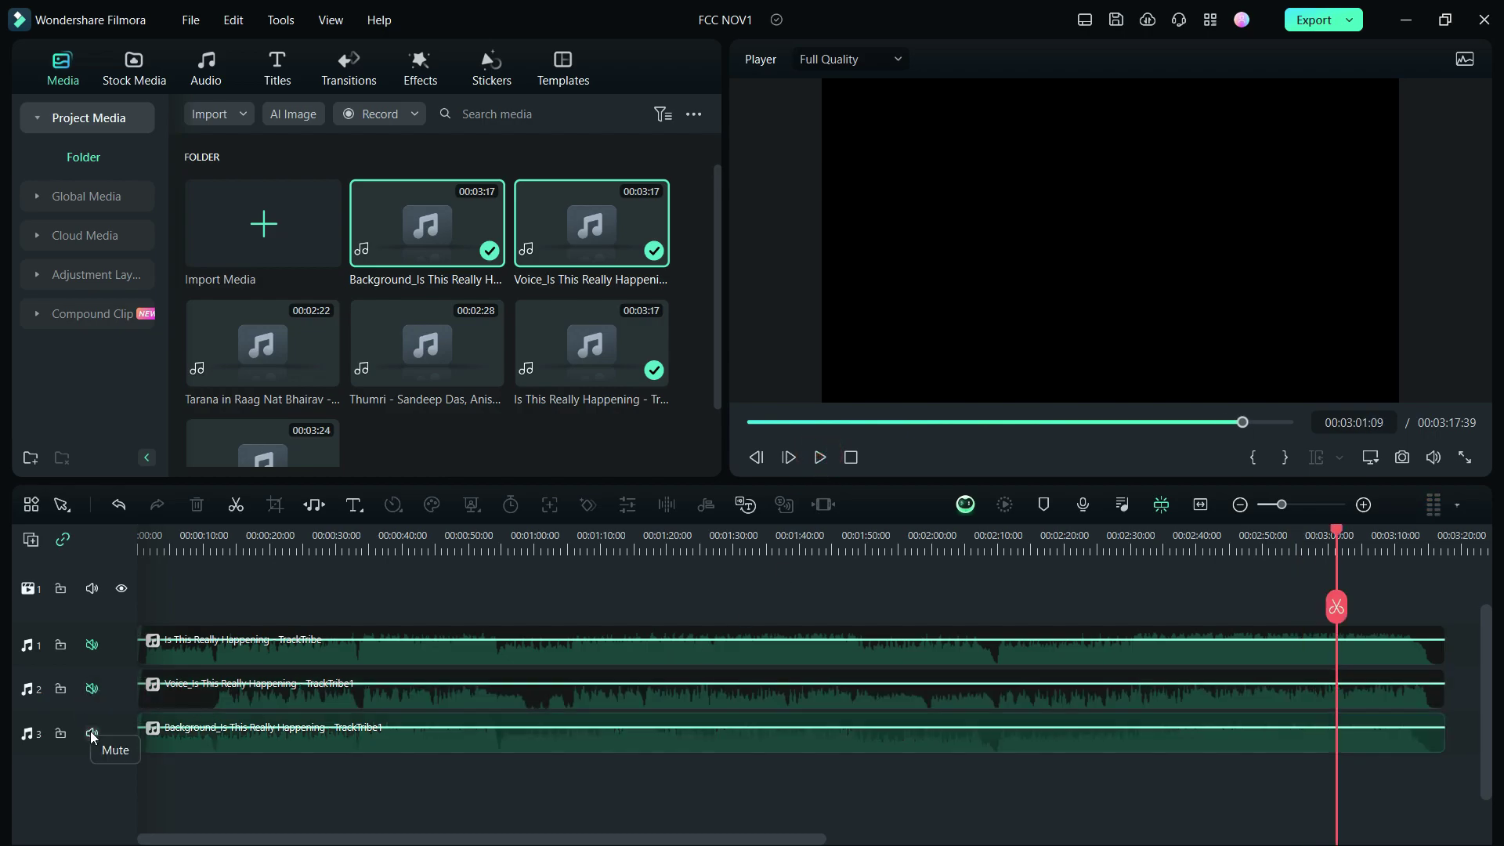
{"action": "left_click", "coordinate": [569, 539]}
{"action": "left_click", "coordinate": [819, 457]}
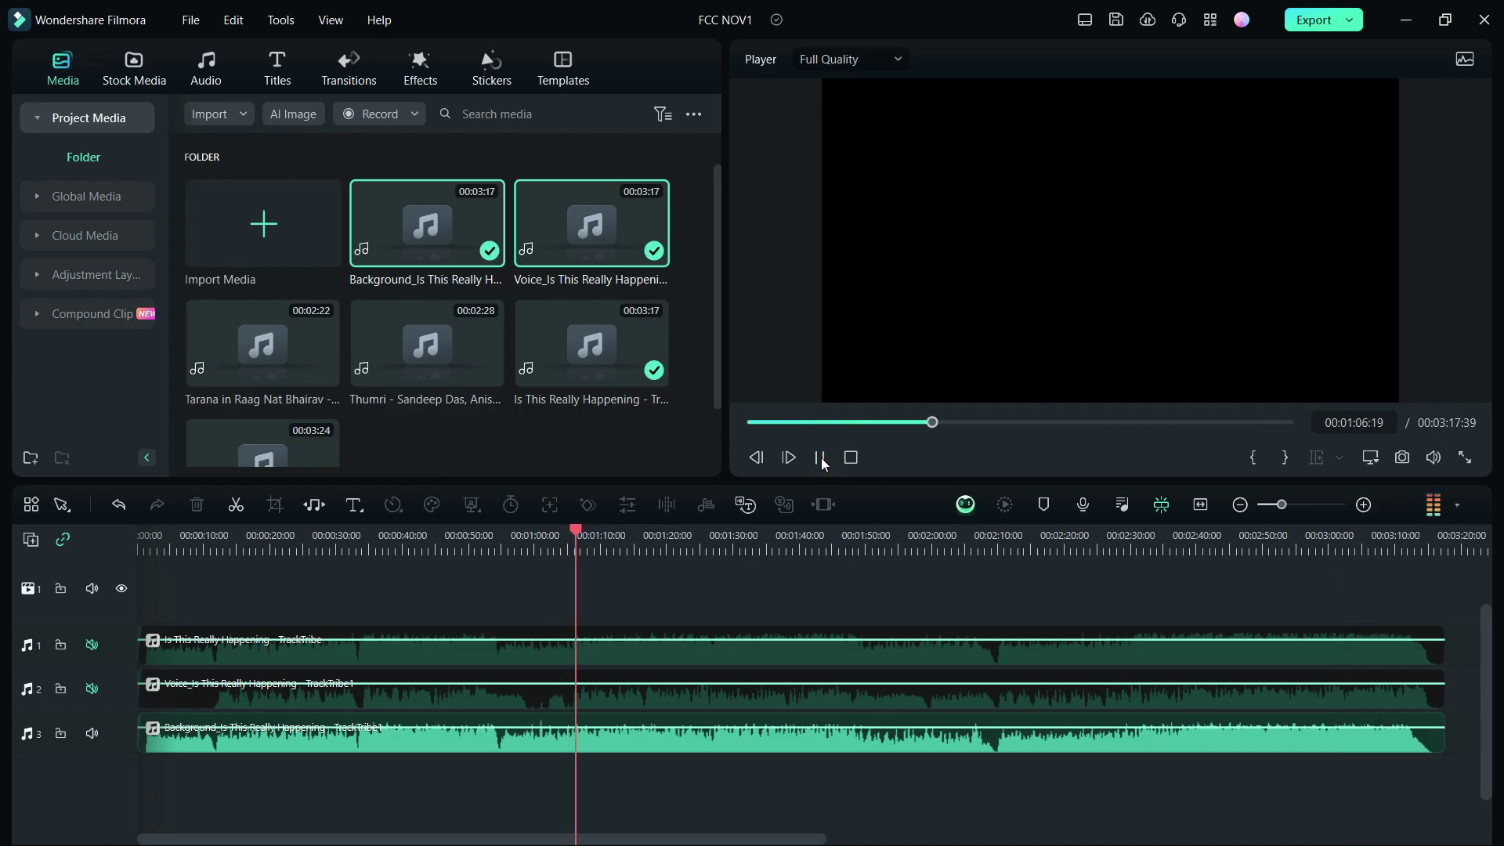
{"action": "left_click", "coordinate": [711, 548]}
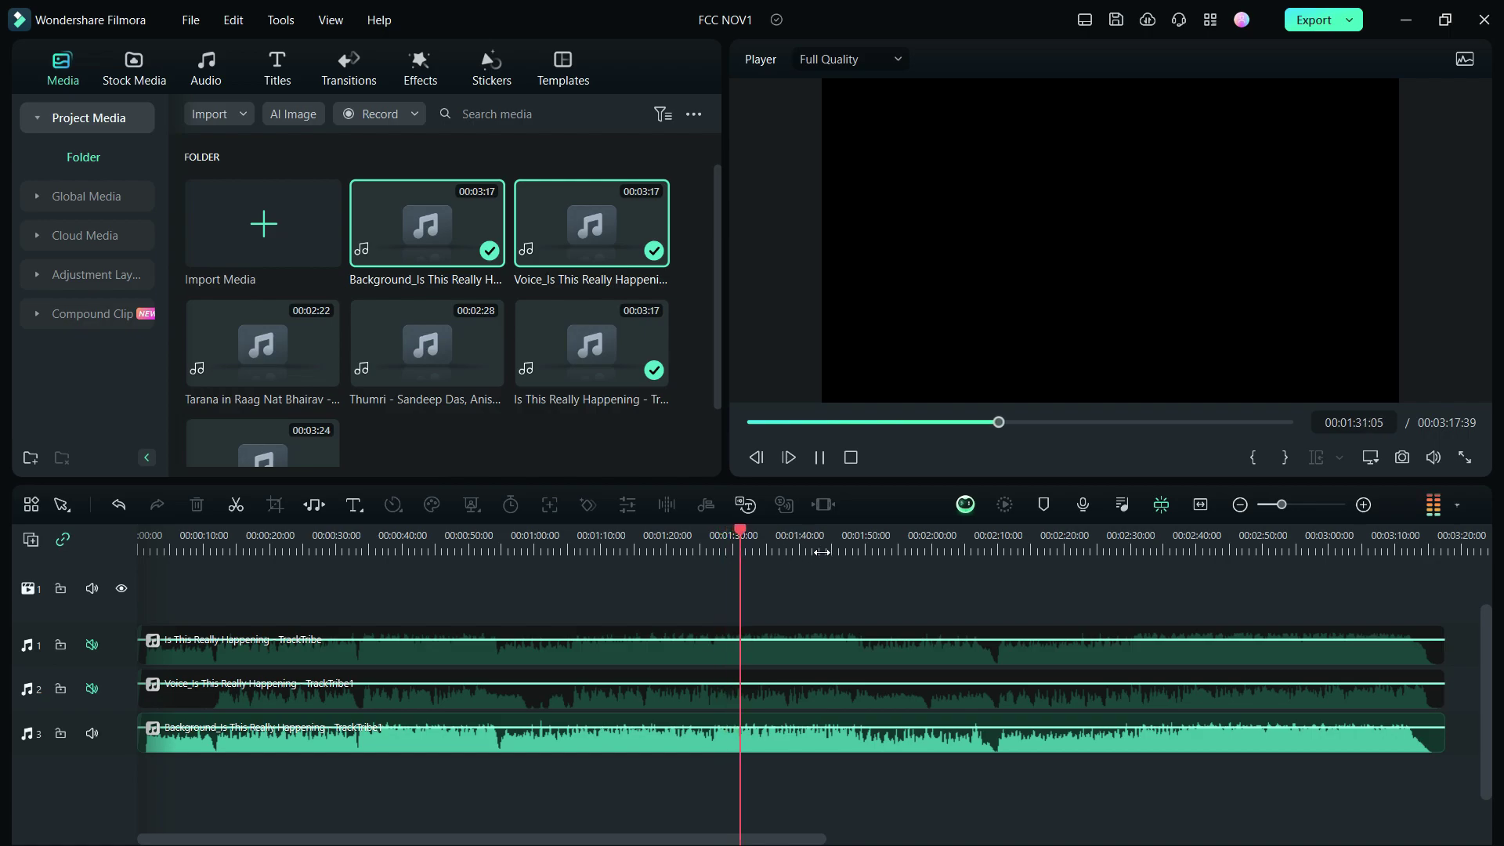
{"action": "left_click", "coordinate": [932, 538]}
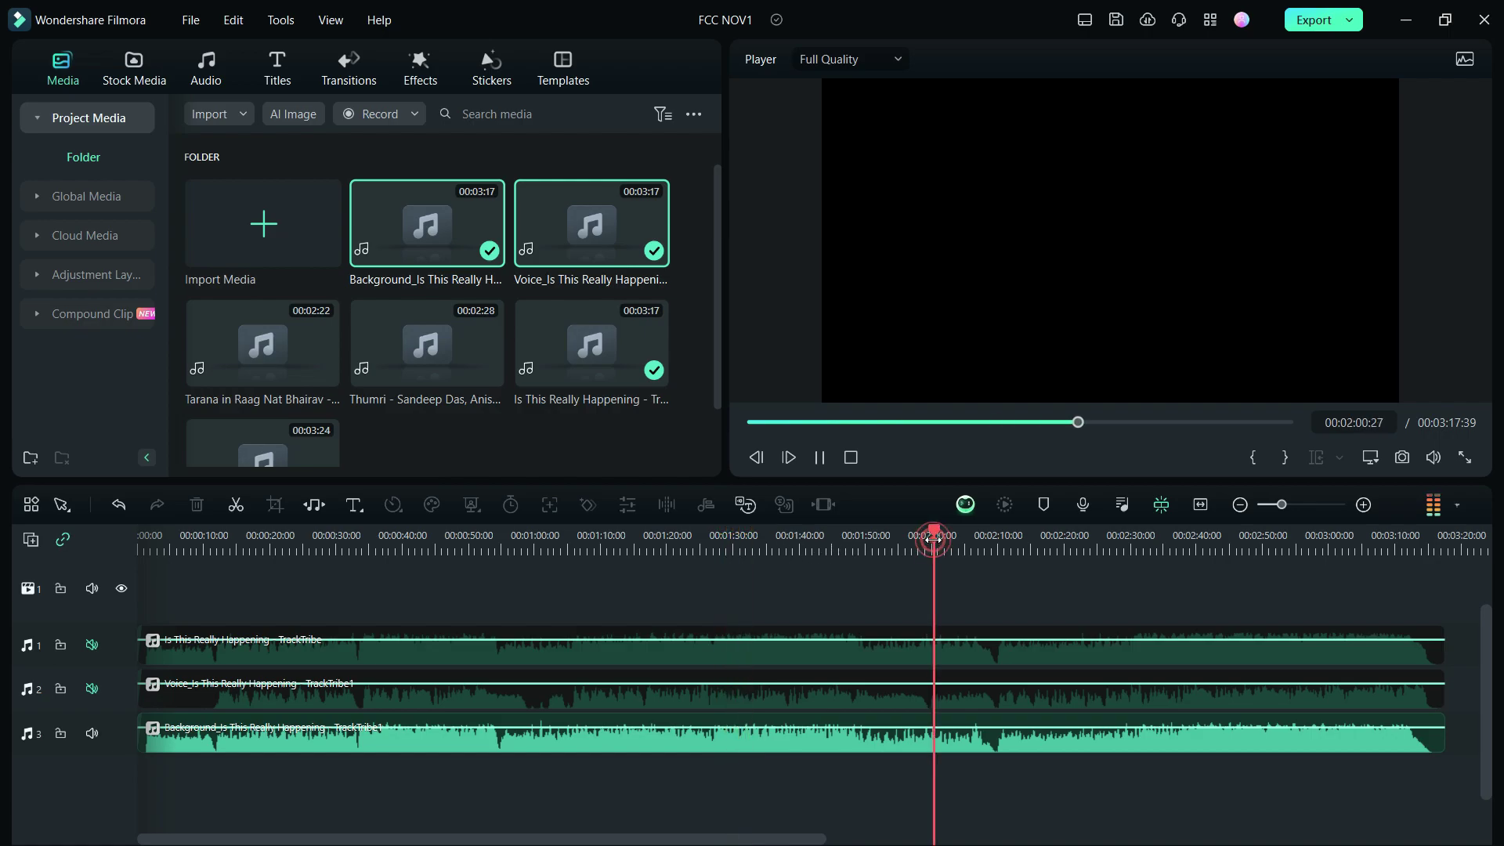
{"action": "left_click", "coordinate": [1264, 548]}
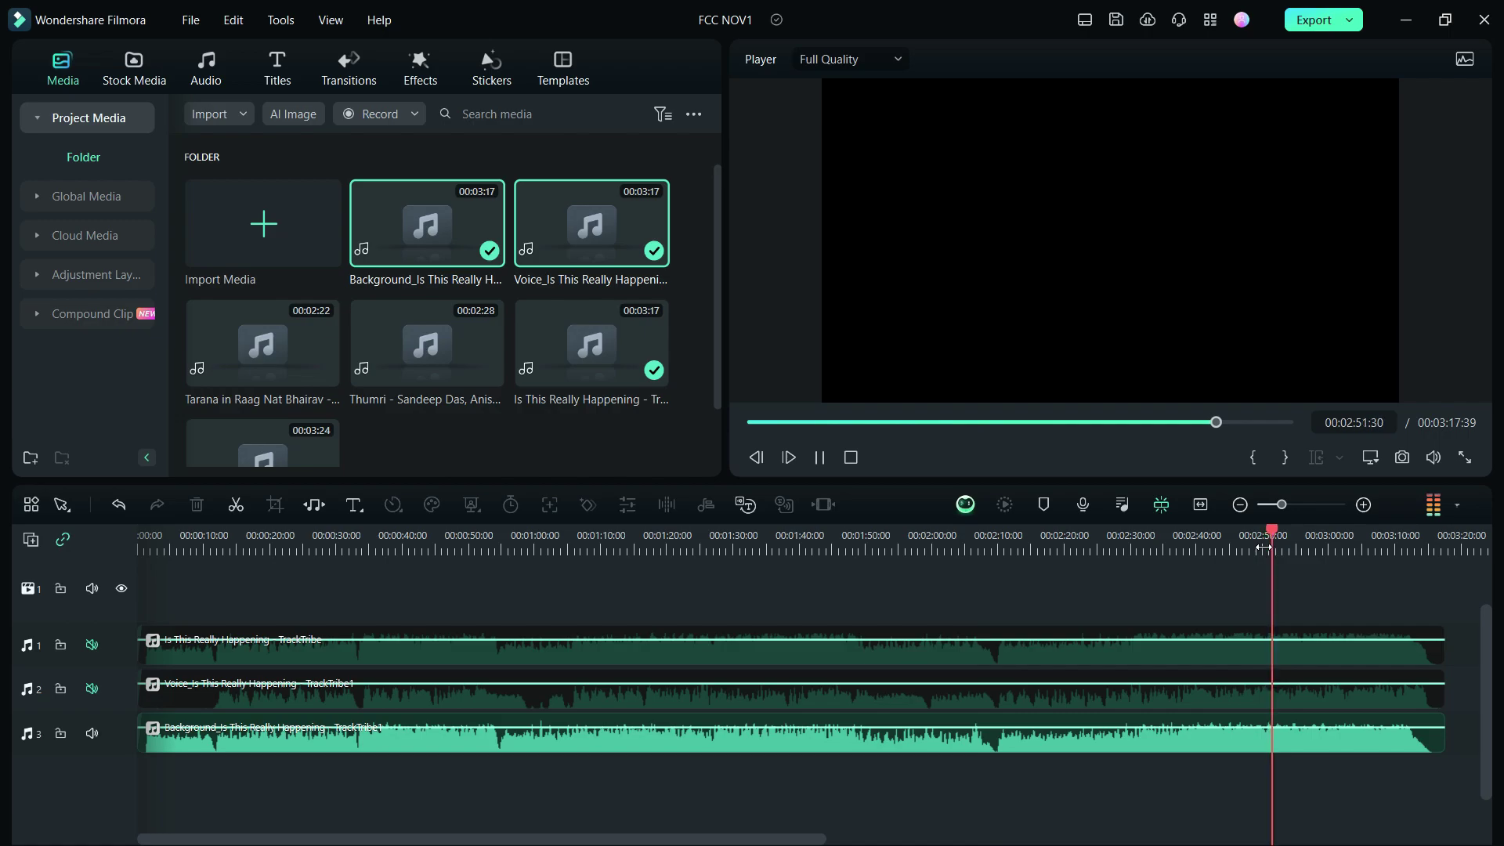
Unmute the Voice track and play the combined Voice and Background mix from 02:42, then from 01:13
{"action": "left_click", "coordinate": [820, 459]}
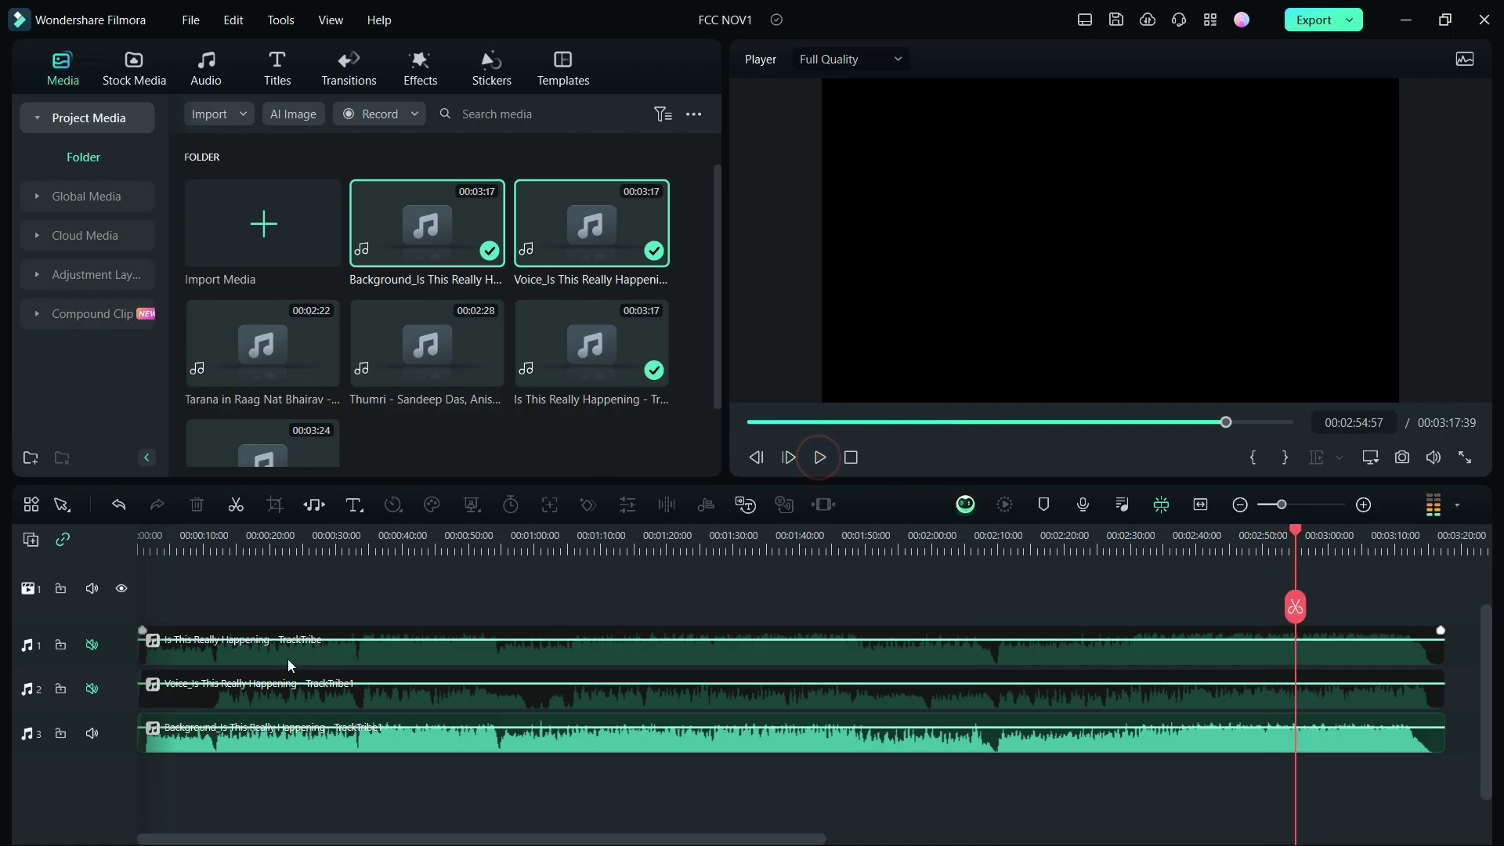
{"action": "left_click", "coordinate": [92, 689]}
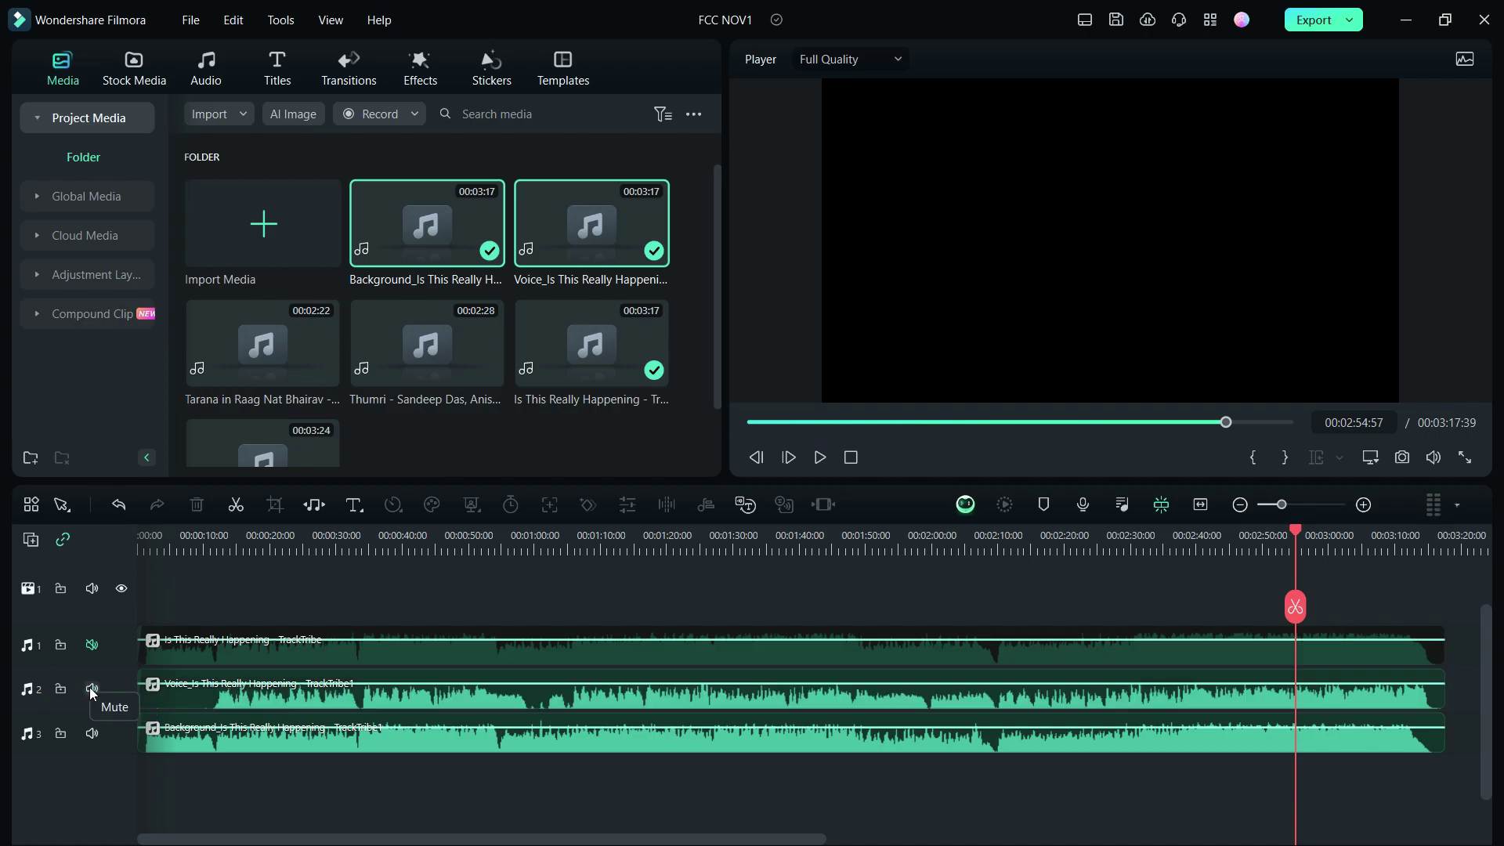
{"action": "left_click", "coordinate": [1212, 535]}
{"action": "left_click", "coordinate": [820, 459]}
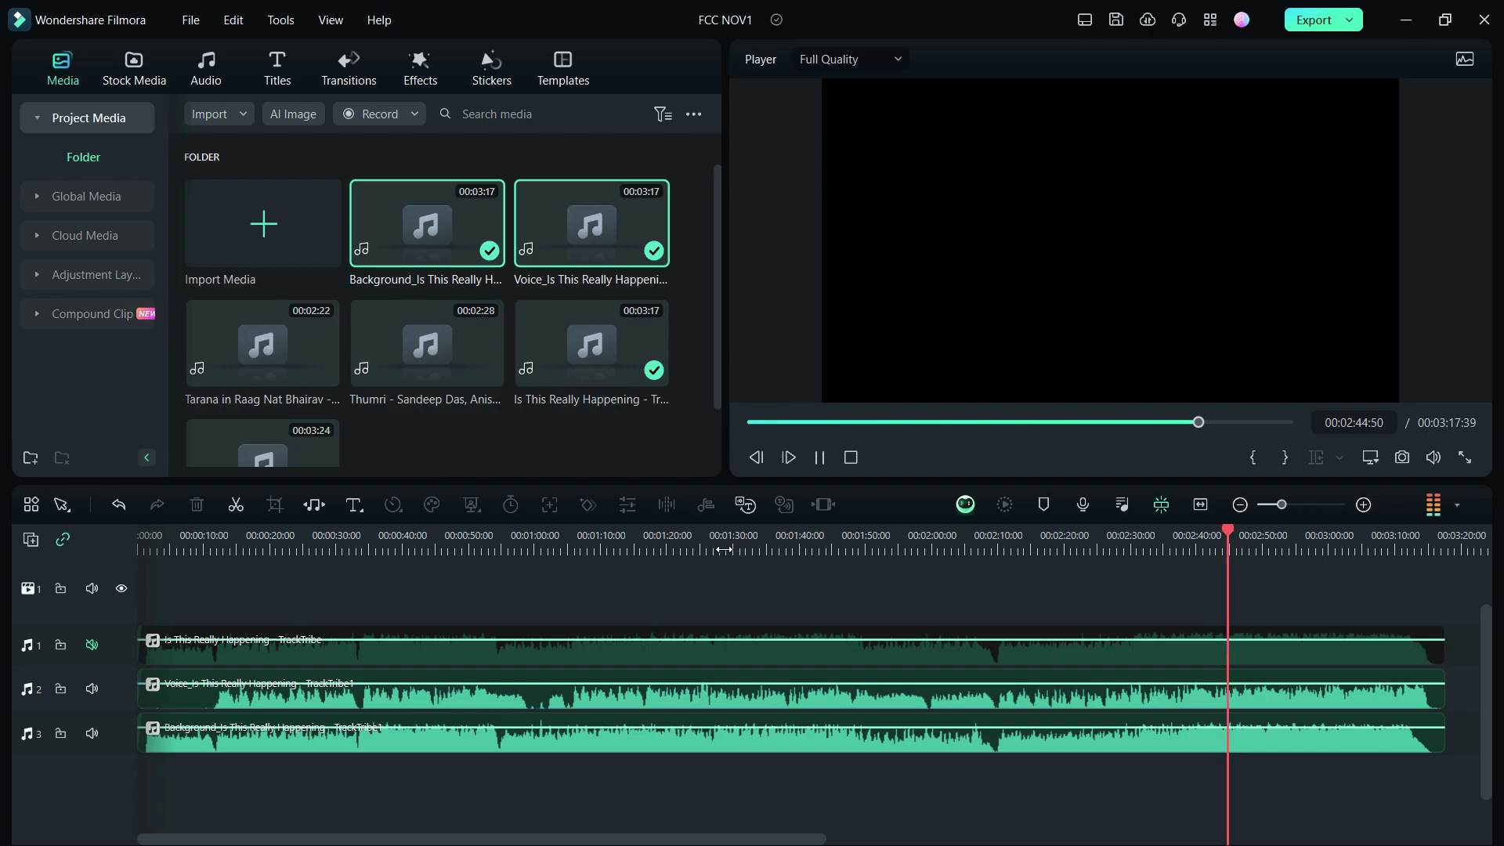
{"action": "left_click", "coordinate": [618, 544]}
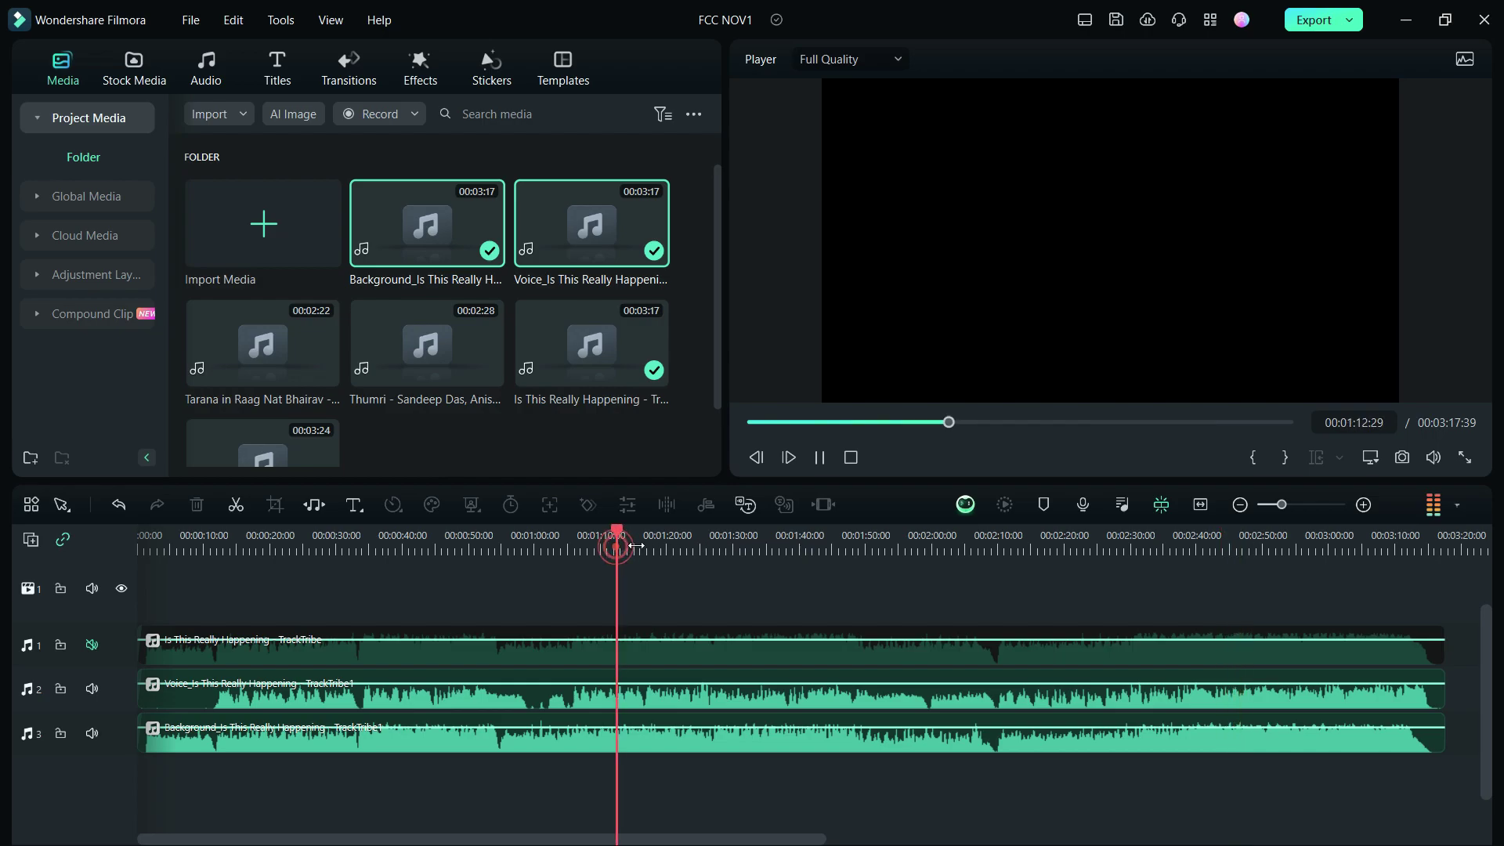
{"action": "left_click", "coordinate": [819, 459]}
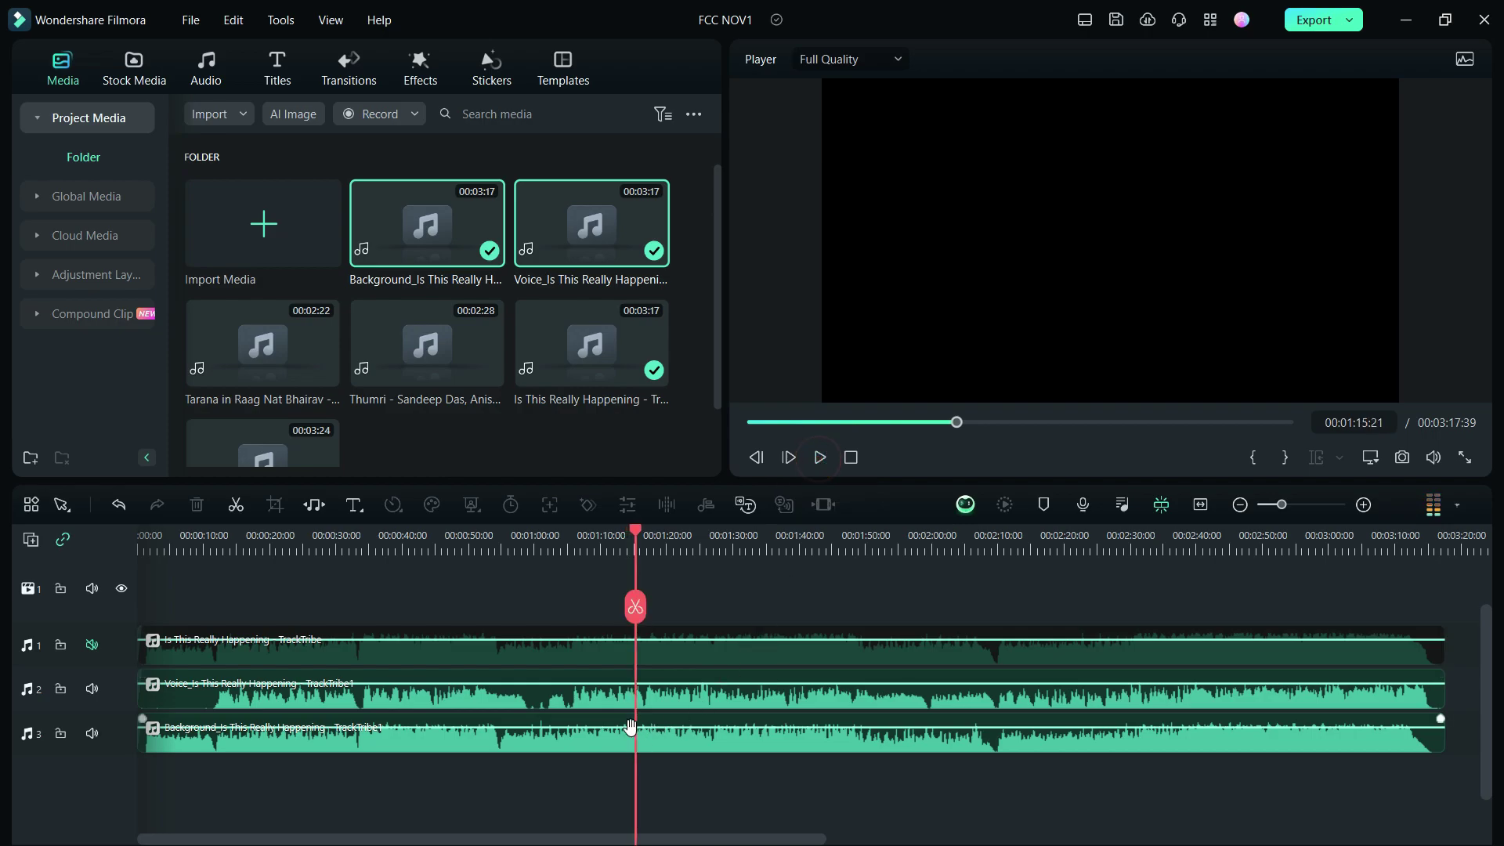
Lower the Background clip volume to about -6.56 dB and raise the Voice clip volume
{"action": "left_click_drag", "start_coordinate": [639, 726], "coordinate": [647, 736]}
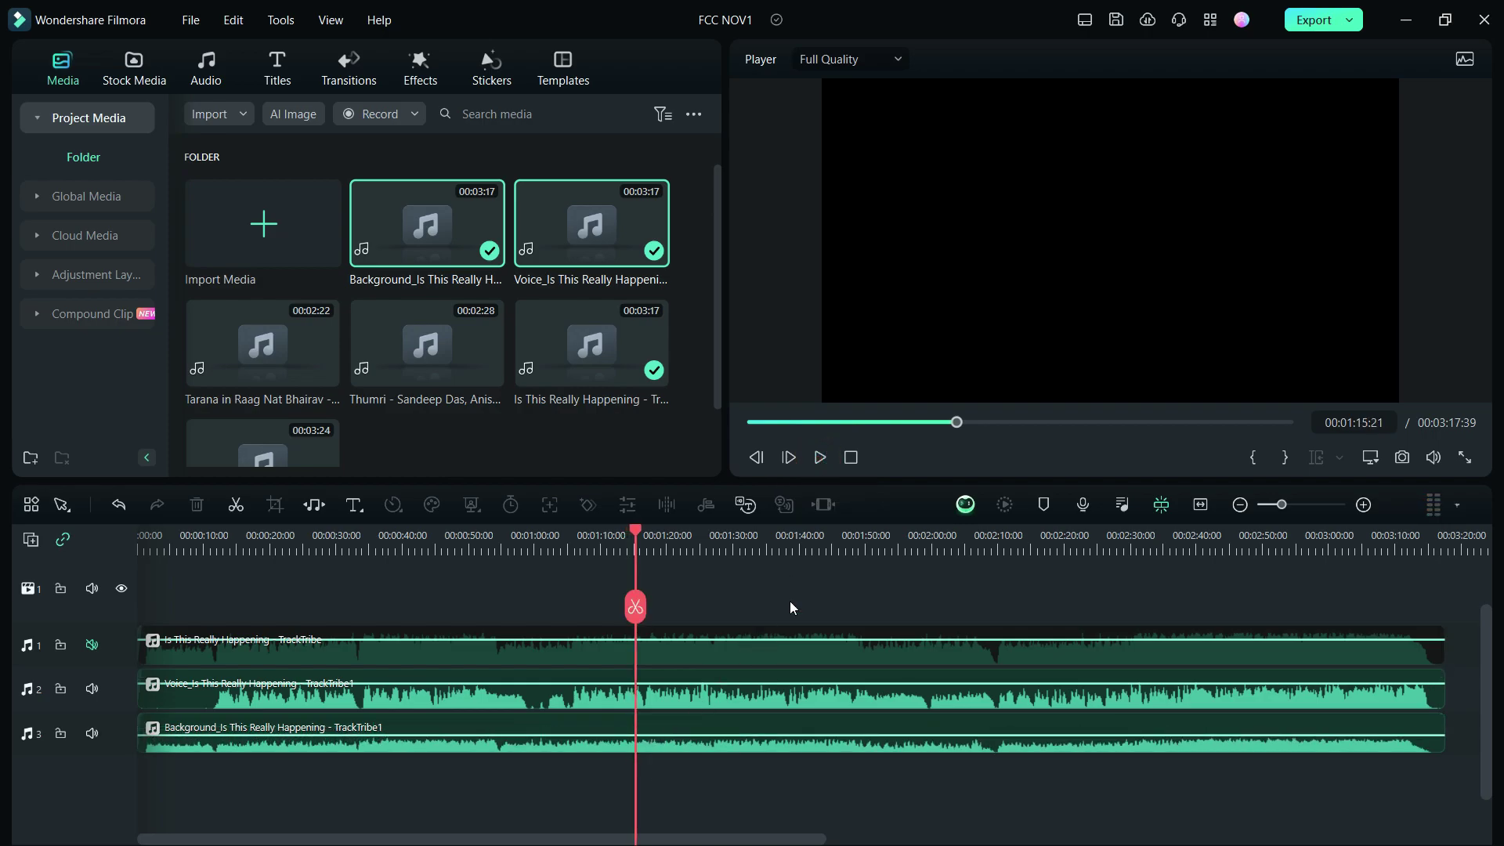
{"action": "left_click", "coordinate": [820, 459]}
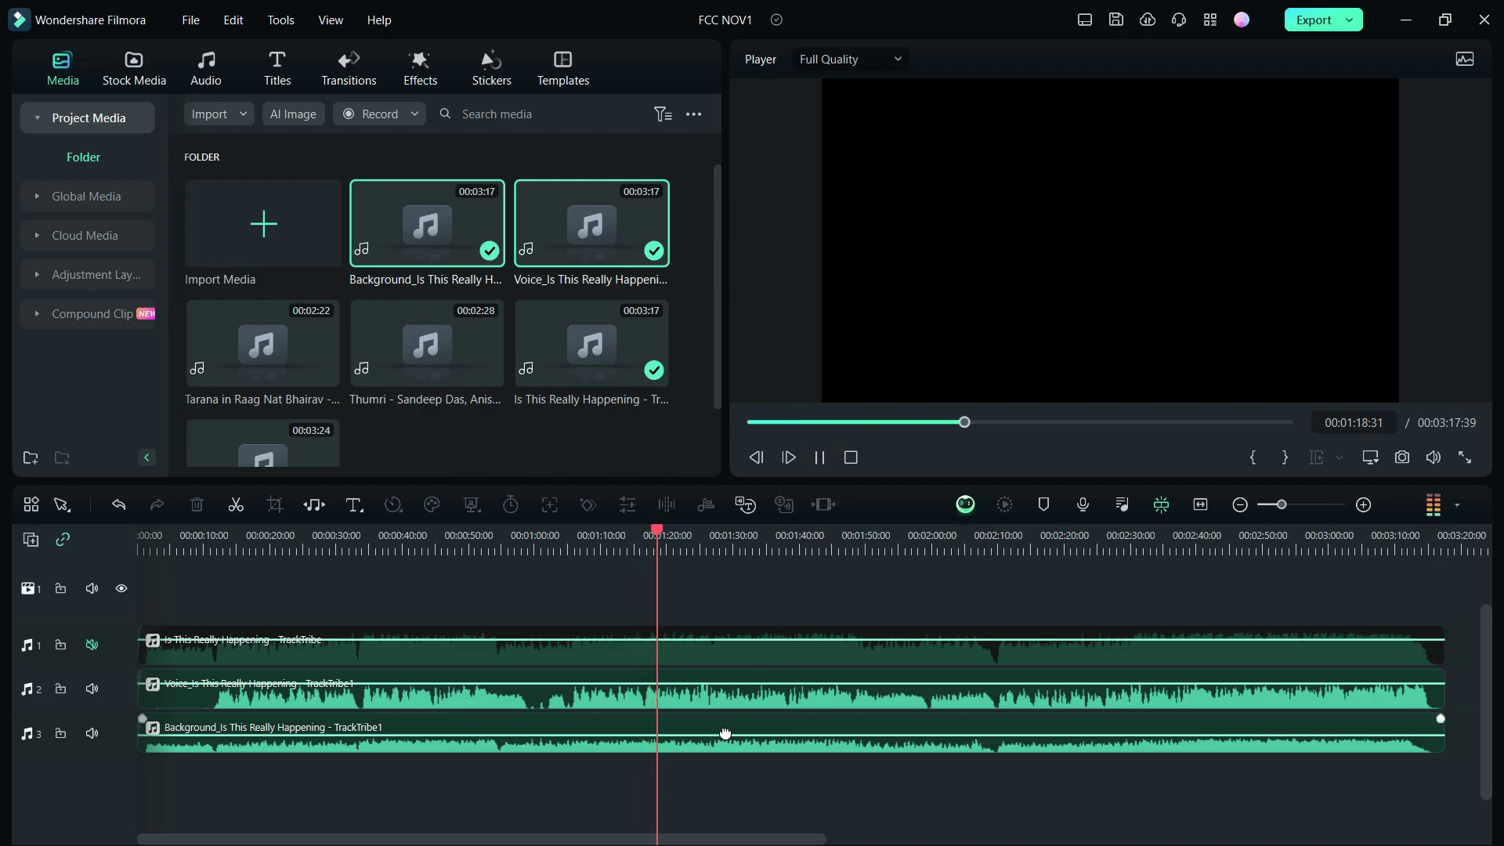
{"action": "mouse_move", "coordinate": [725, 728]}
{"action": "mouse_move", "coordinate": [725, 728]}
{"action": "left_mouse_down"}
{"action": "mouse_move", "coordinate": [725, 715]}
{"action": "mouse_move", "coordinate": [732, 728]}
{"action": "left_mouse_up"}
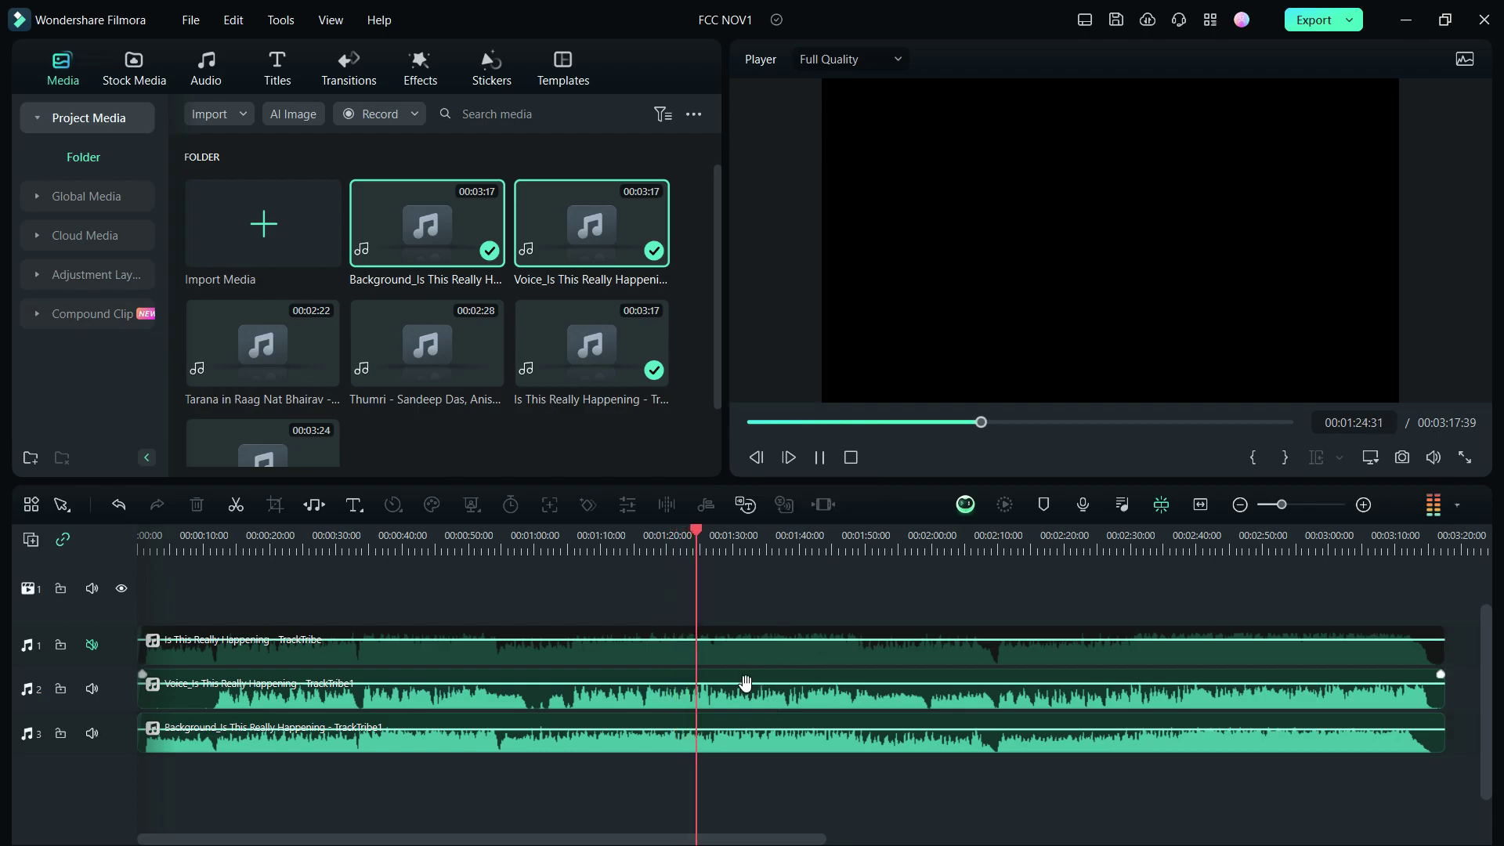
{"action": "left_click_drag", "start_coordinate": [746, 682], "coordinate": [745, 677]}
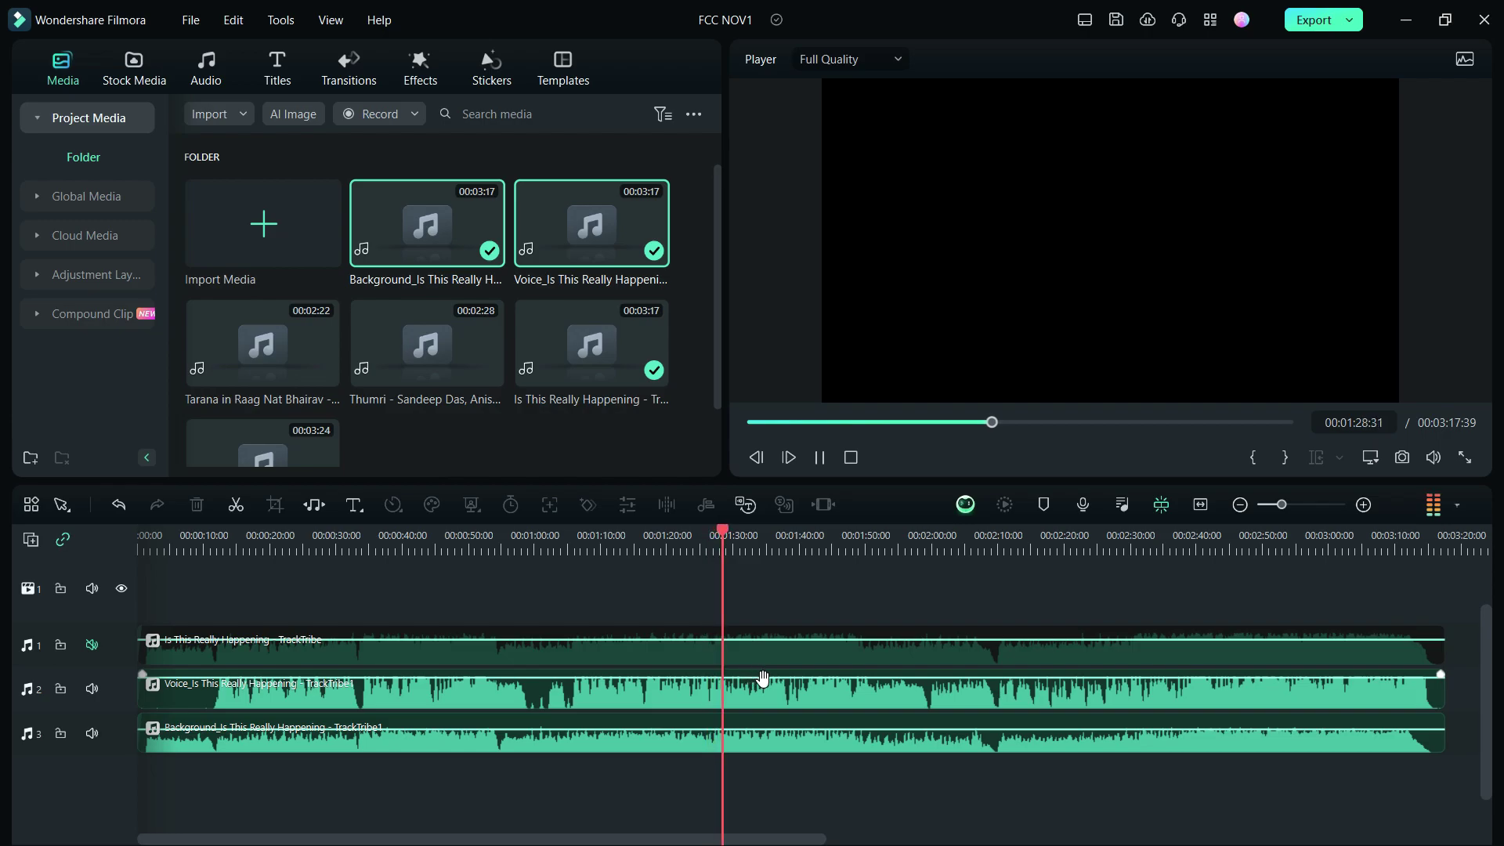
{"action": "left_click", "coordinate": [819, 457]}
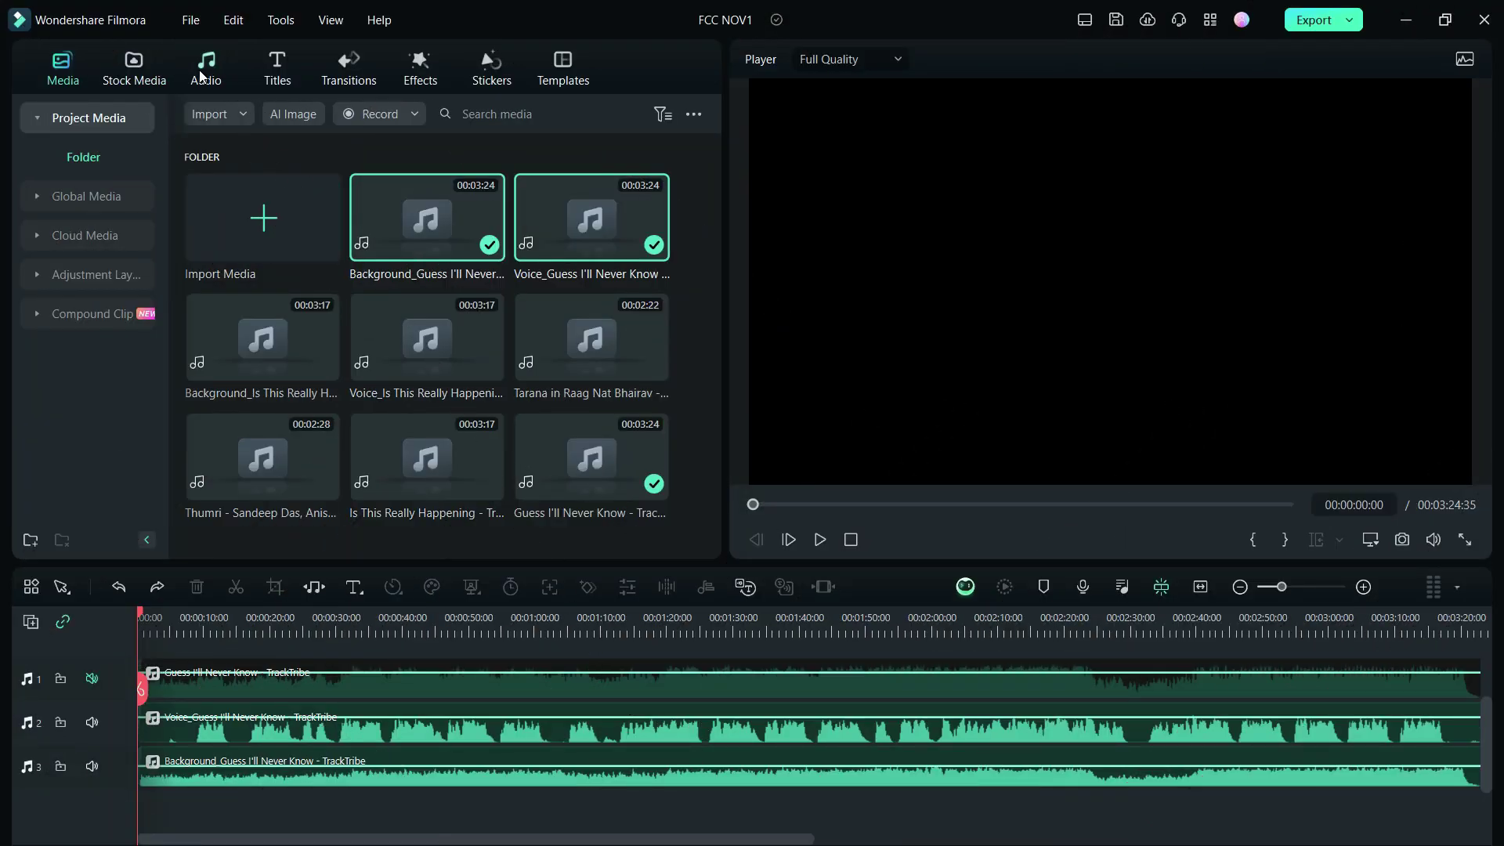
Launch the Audio > AI Music generator and set music duration 00:56 with 2 generated tracks
{"action": "left_click", "coordinate": [202, 72]}
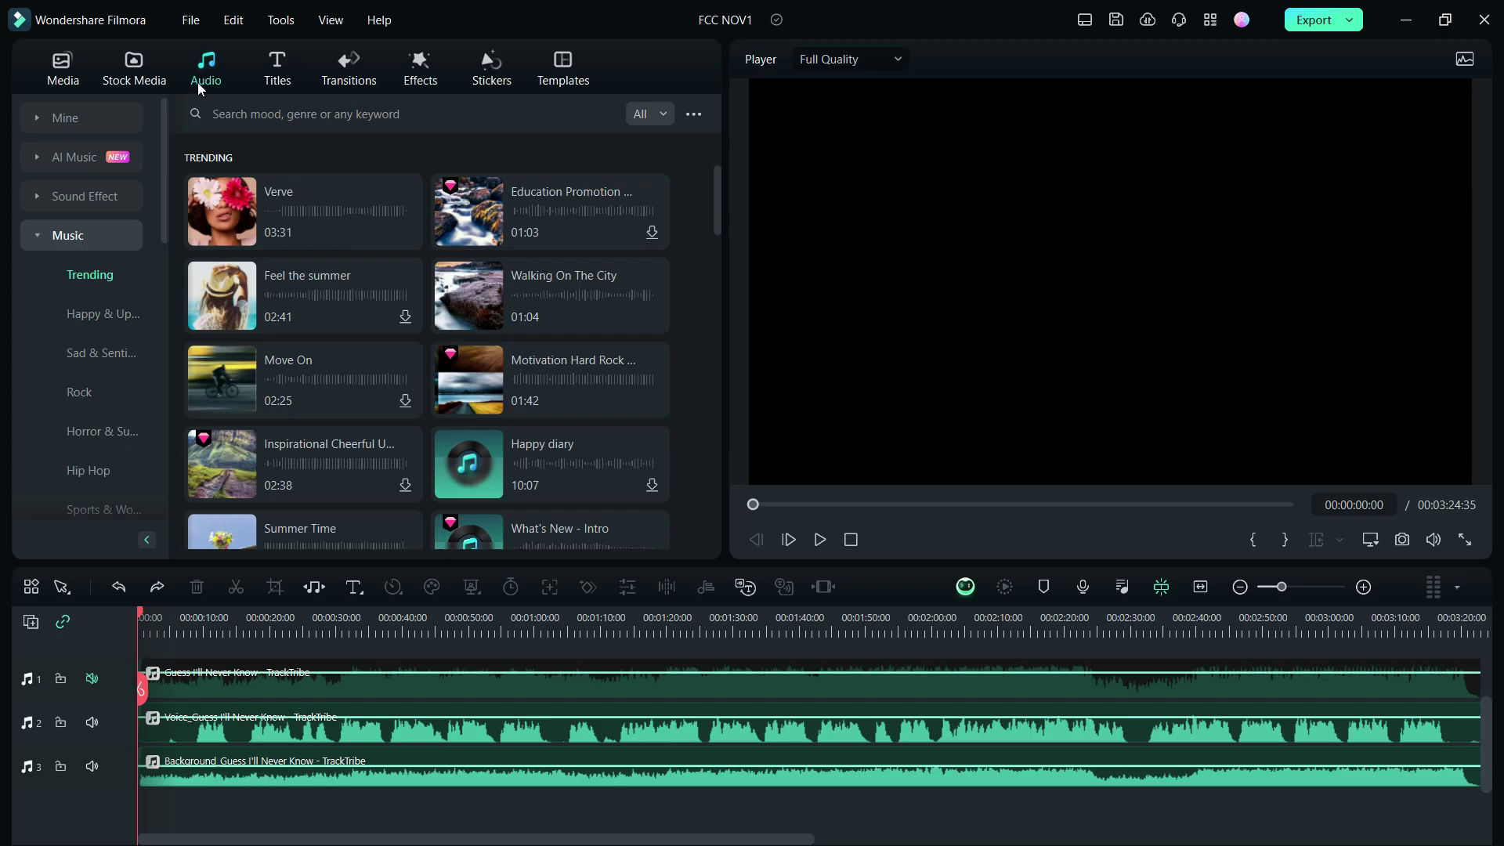
{"action": "left_click", "coordinate": [59, 158]}
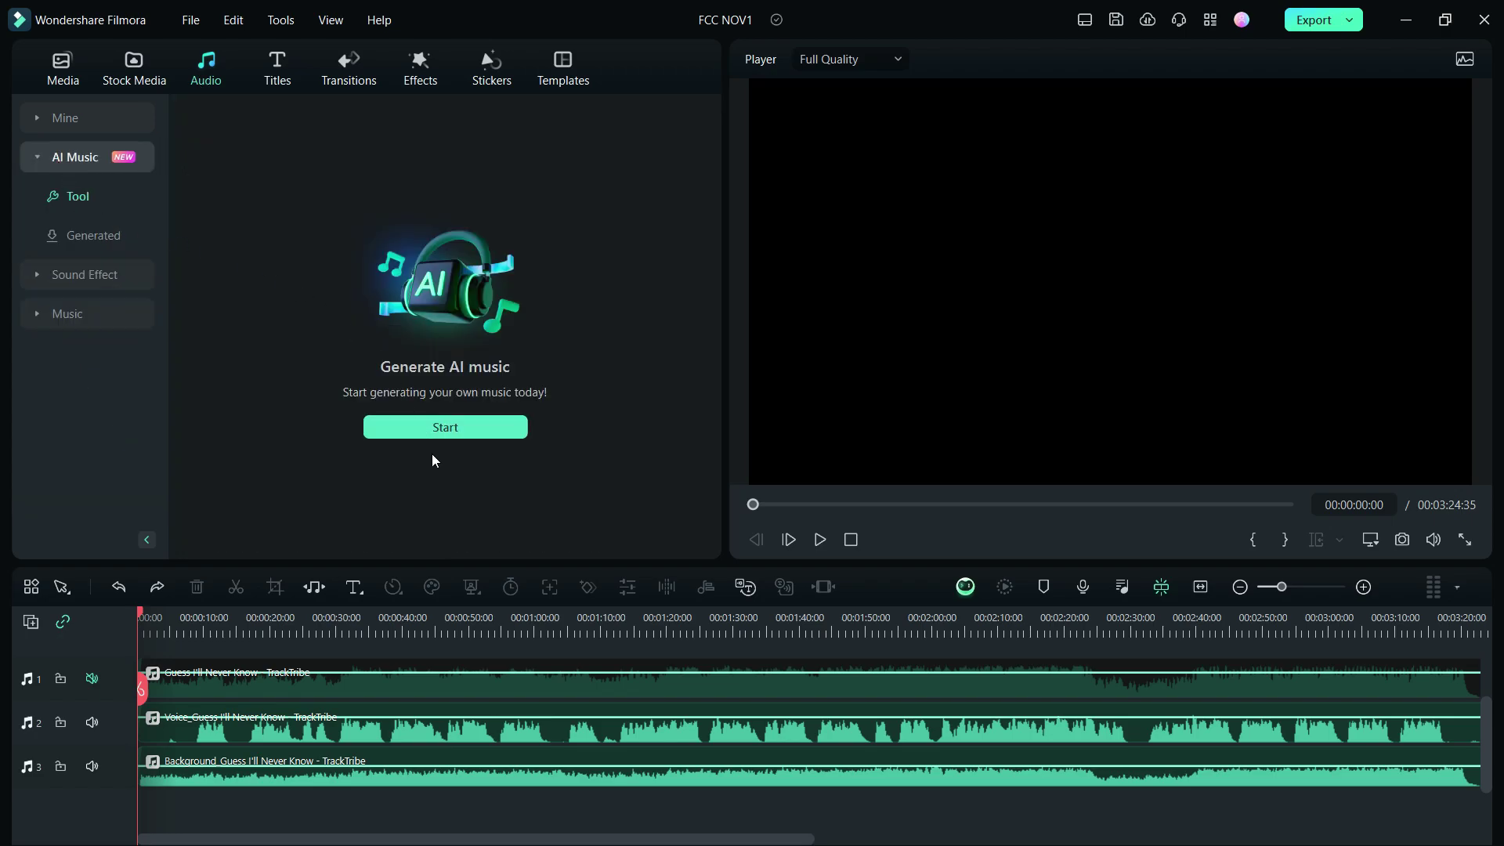
{"action": "left_click", "coordinate": [448, 430]}
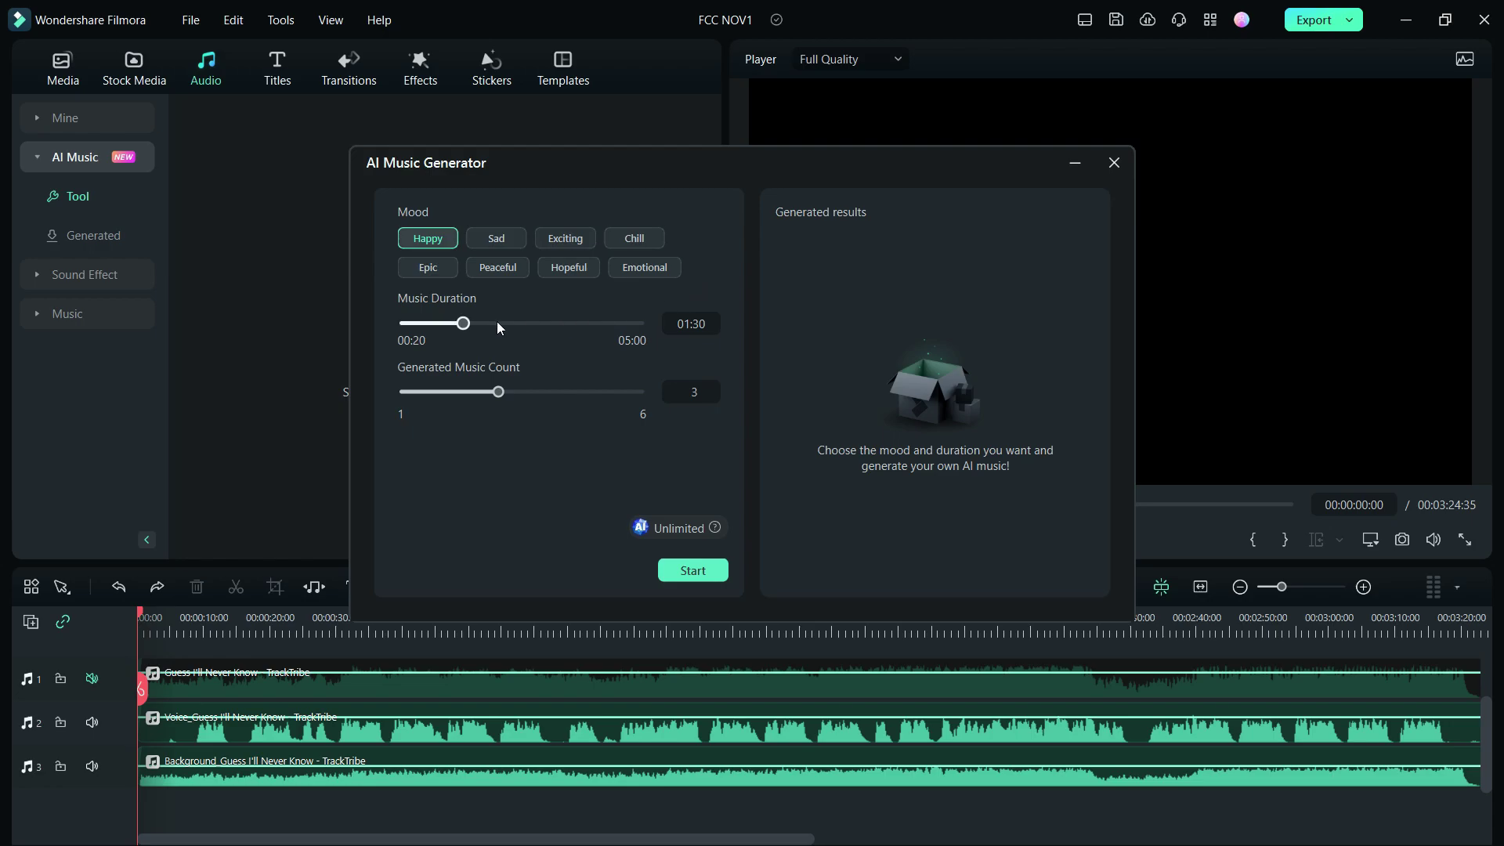
{"action": "left_click_drag", "start_coordinate": [462, 326], "coordinate": [431, 326]}
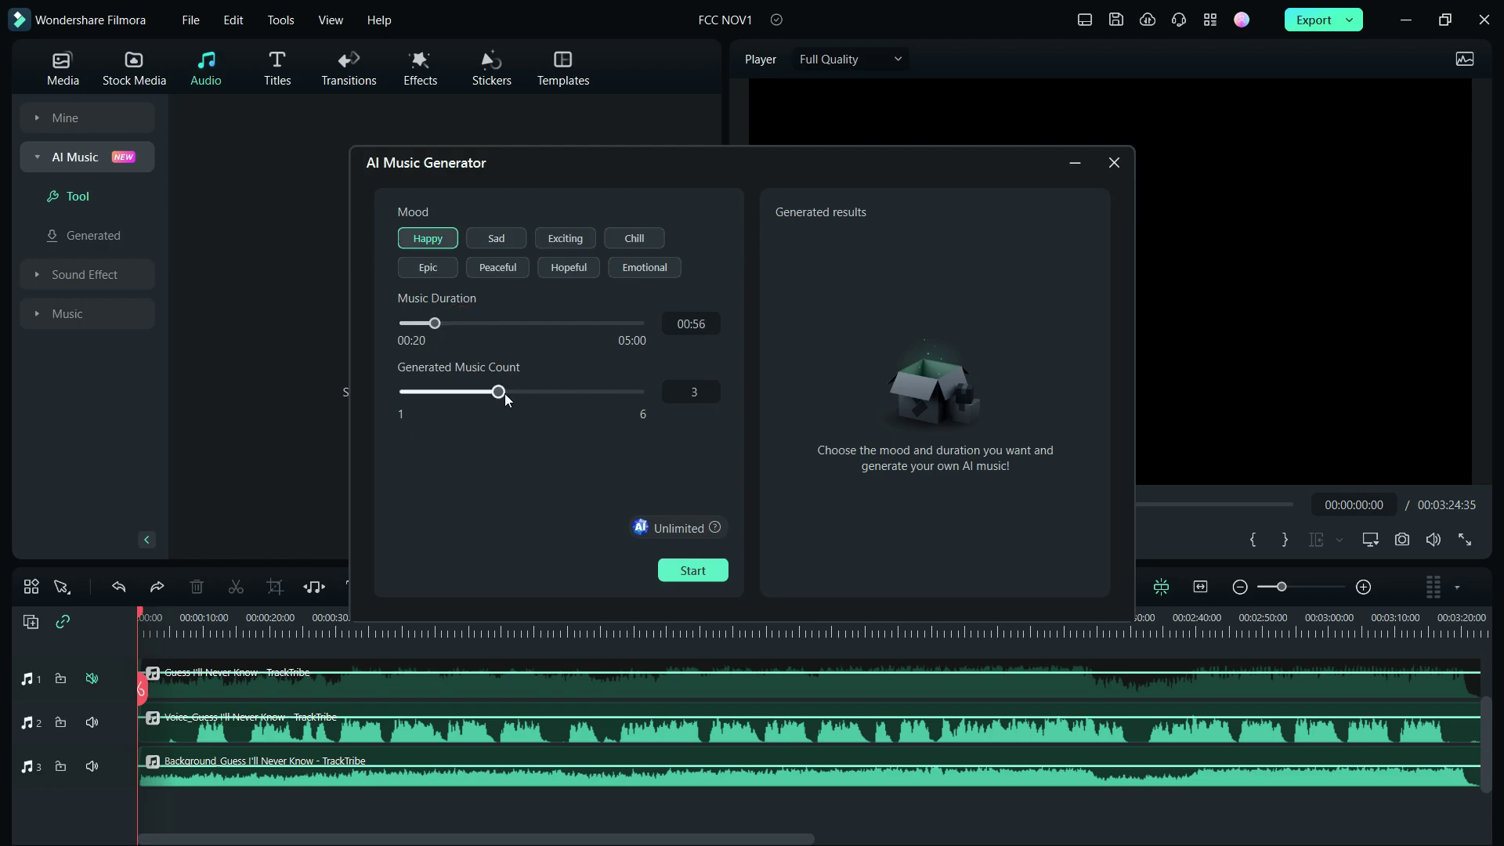
{"action": "left_click_drag", "start_coordinate": [500, 393], "coordinate": [448, 390]}
Generate the Happy tracks and preview Happy_001, lowering the system volume
{"action": "left_click", "coordinate": [692, 569]}
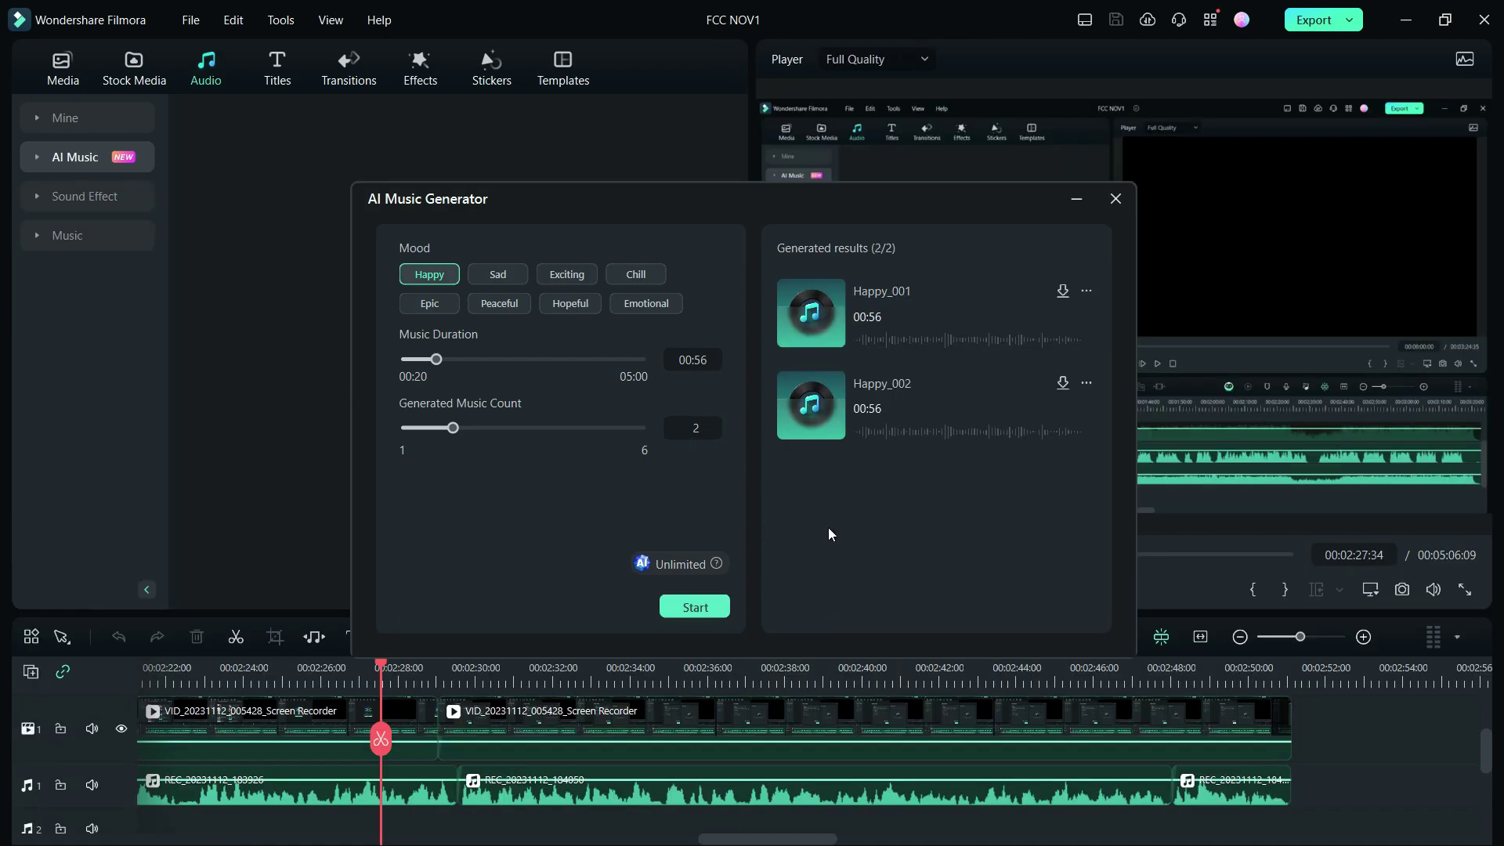
{"action": "left_click", "coordinate": [812, 313]}
{"action": "left_click", "coordinate": [896, 340]}
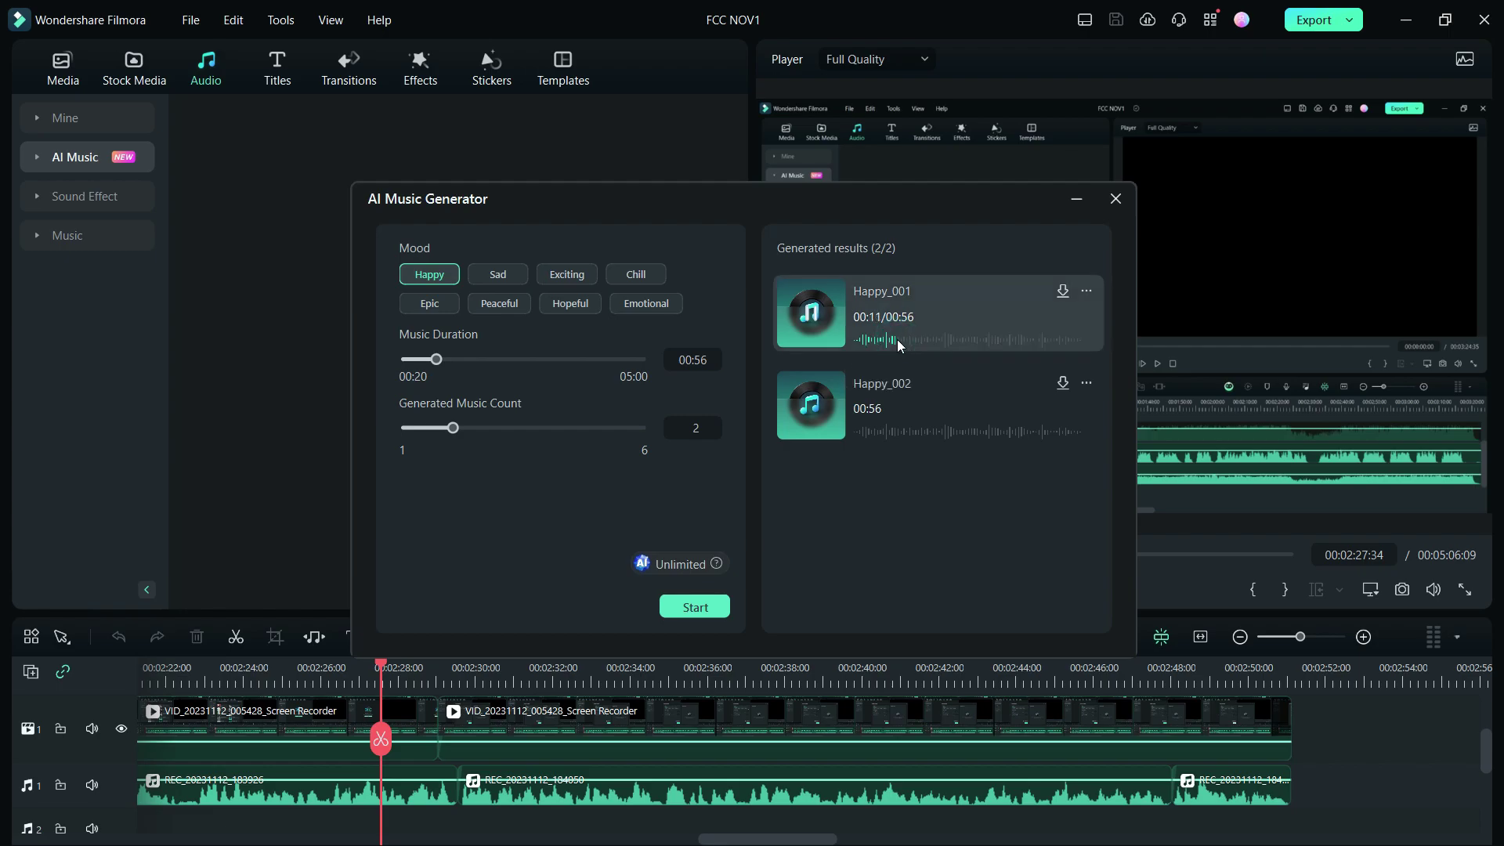
{"action": "left_click", "coordinate": [973, 336]}
{"action": "key", "text": "XF86AudioLowerVolume"}
Preview Happy_002, skipping further into it, then pause
{"action": "left_click", "coordinate": [812, 413]}
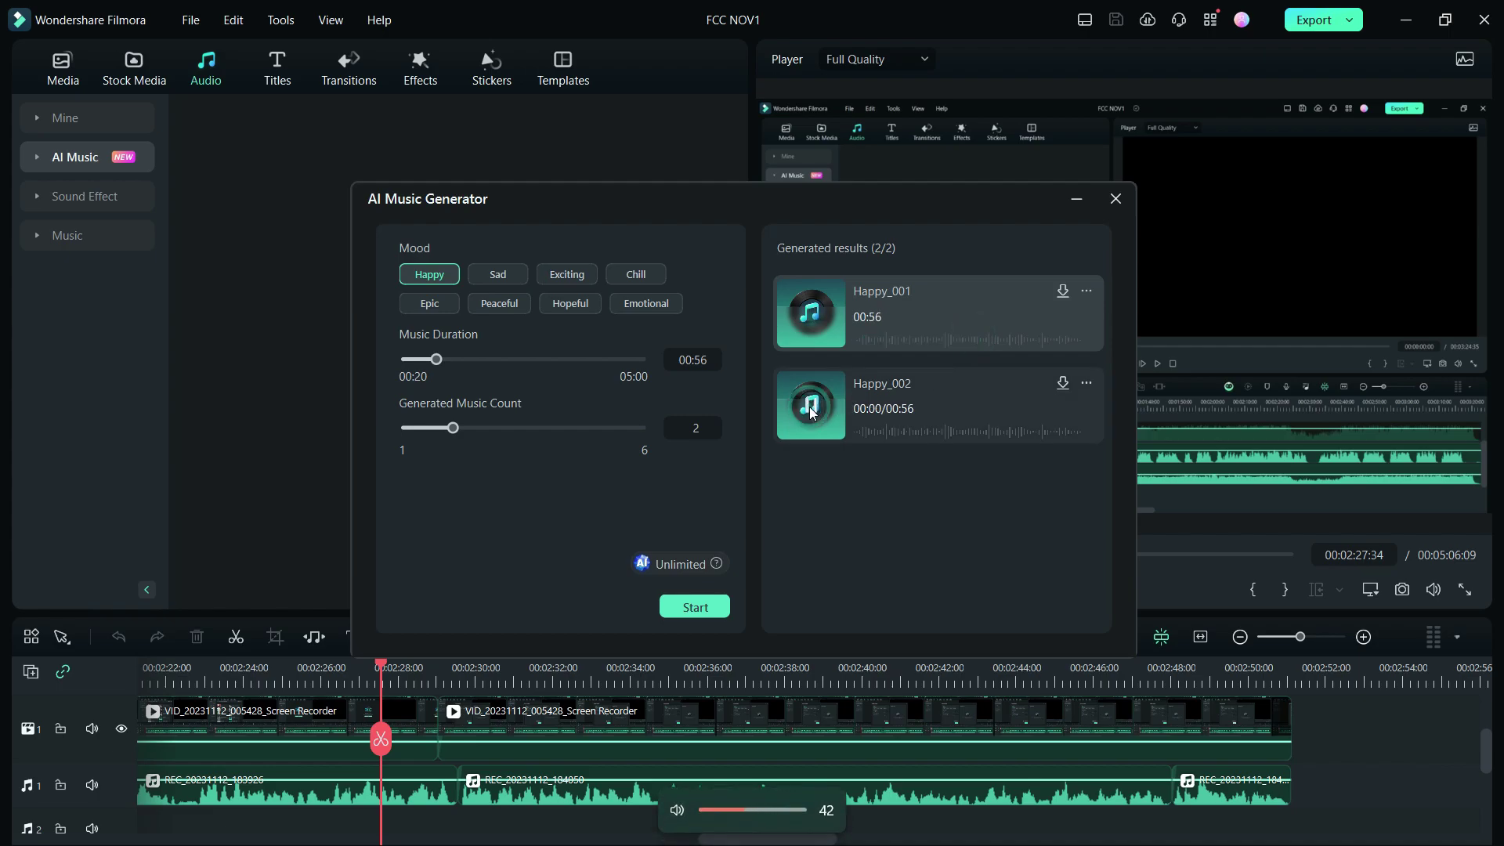
{"action": "left_click", "coordinate": [915, 431]}
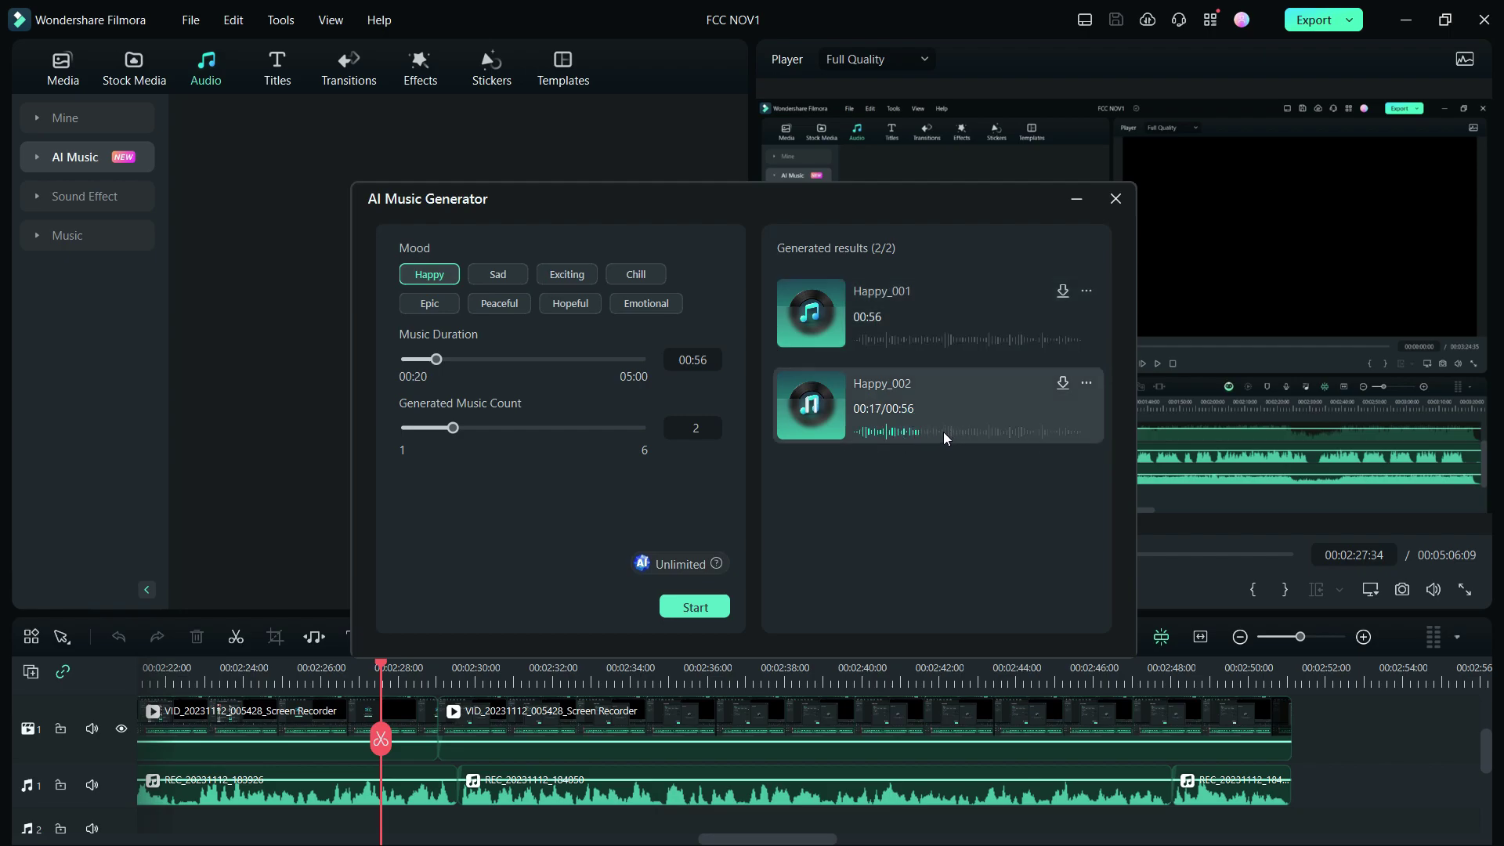
{"action": "left_click", "coordinate": [943, 431]}
{"action": "left_click", "coordinate": [809, 407]}
Generate Emotional-mood music with duration 02:08 and a count of 3 tracks
{"action": "left_click", "coordinate": [642, 304]}
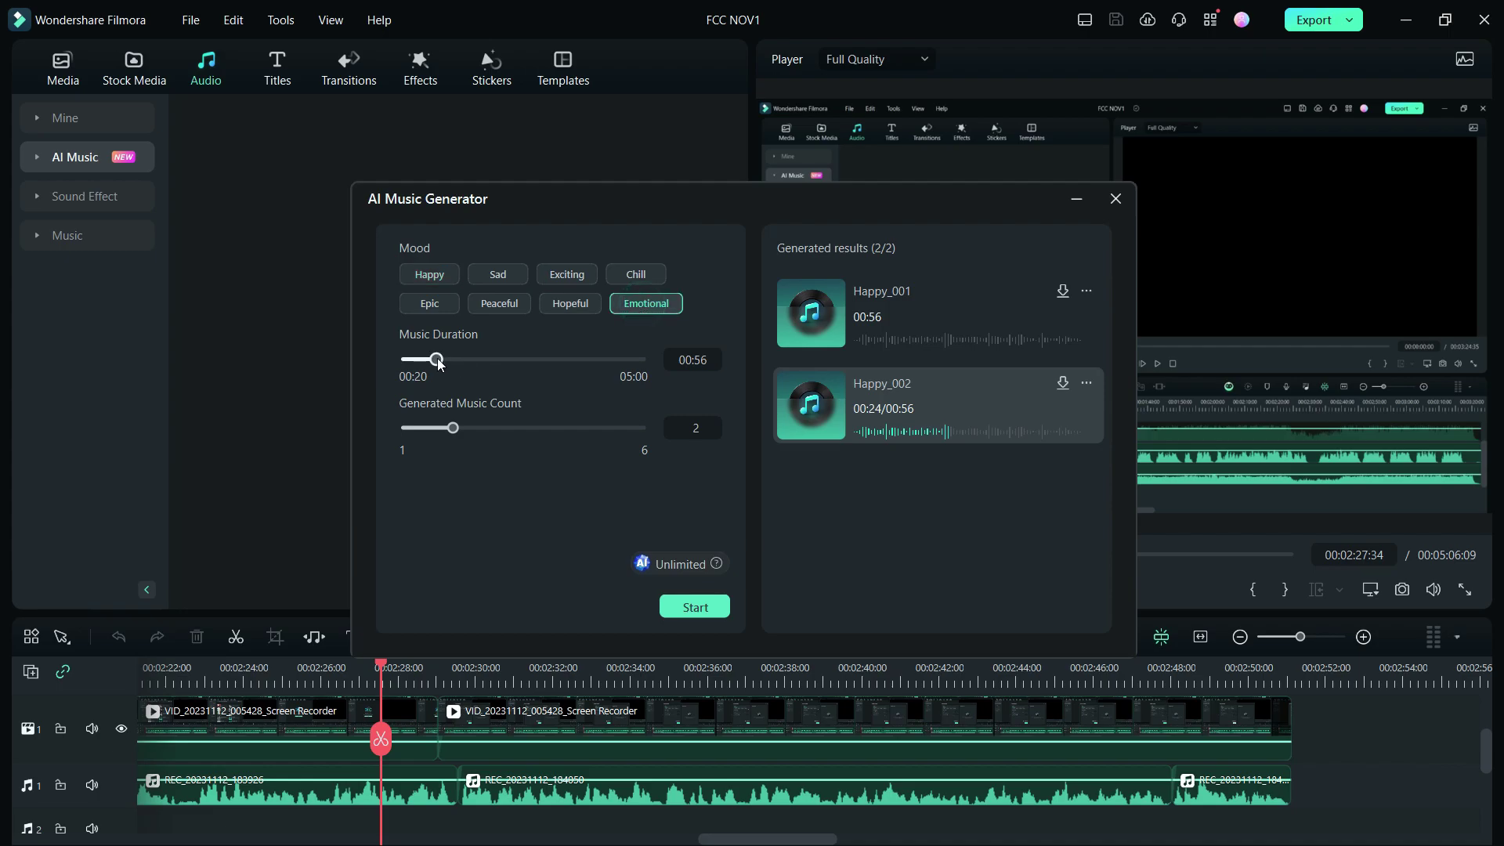
{"action": "left_click_drag", "start_coordinate": [437, 359], "coordinate": [496, 361]}
{"action": "left_click_drag", "start_coordinate": [453, 427], "coordinate": [499, 428]}
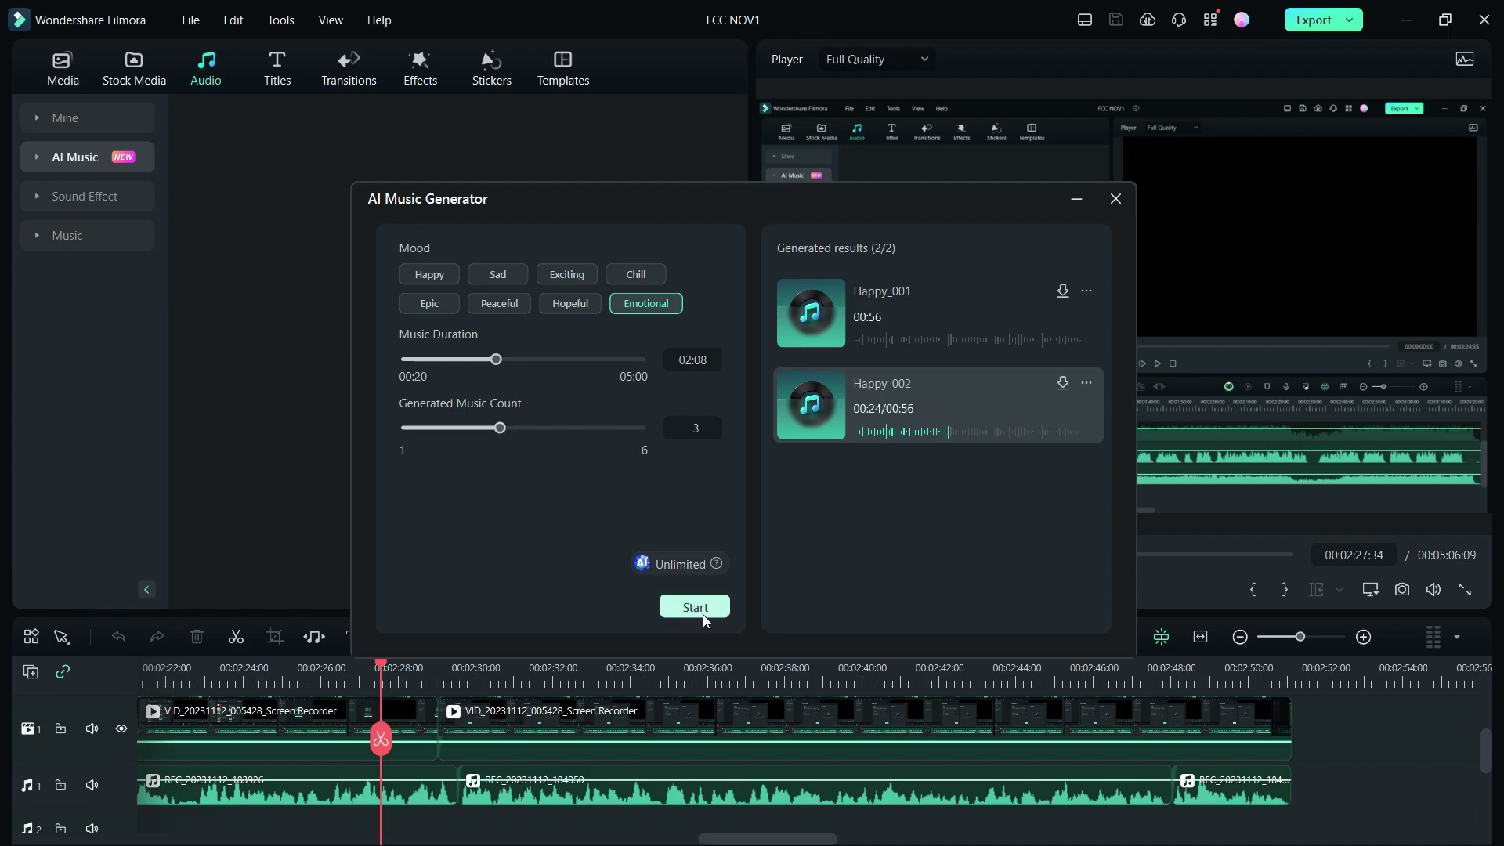
{"action": "left_click", "coordinate": [696, 608]}
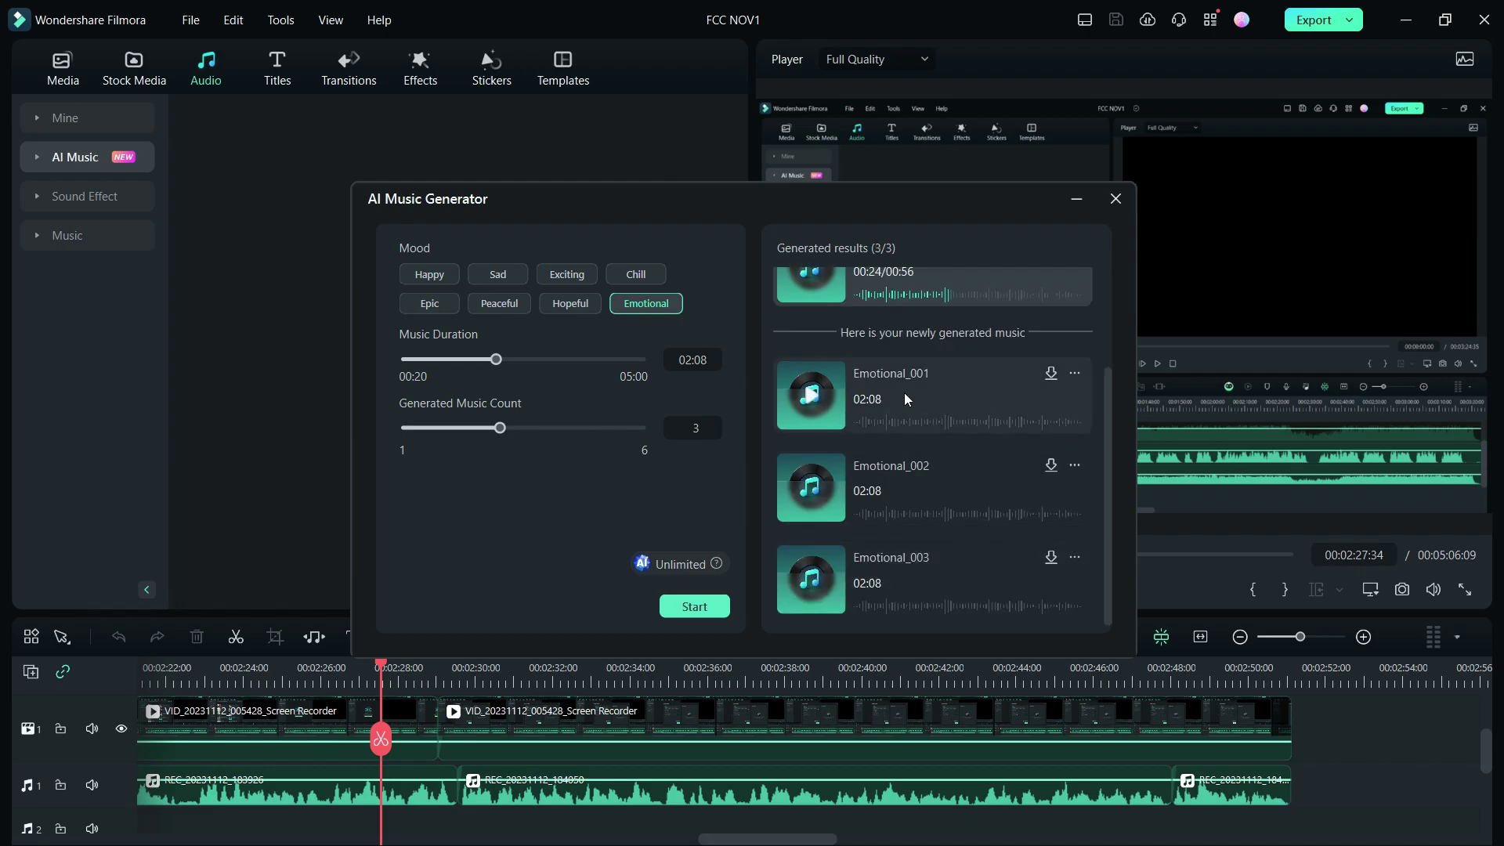
Preview Emotional_001, skipping ahead toward its end
{"action": "left_click", "coordinate": [819, 401]}
{"action": "left_click", "coordinate": [880, 421]}
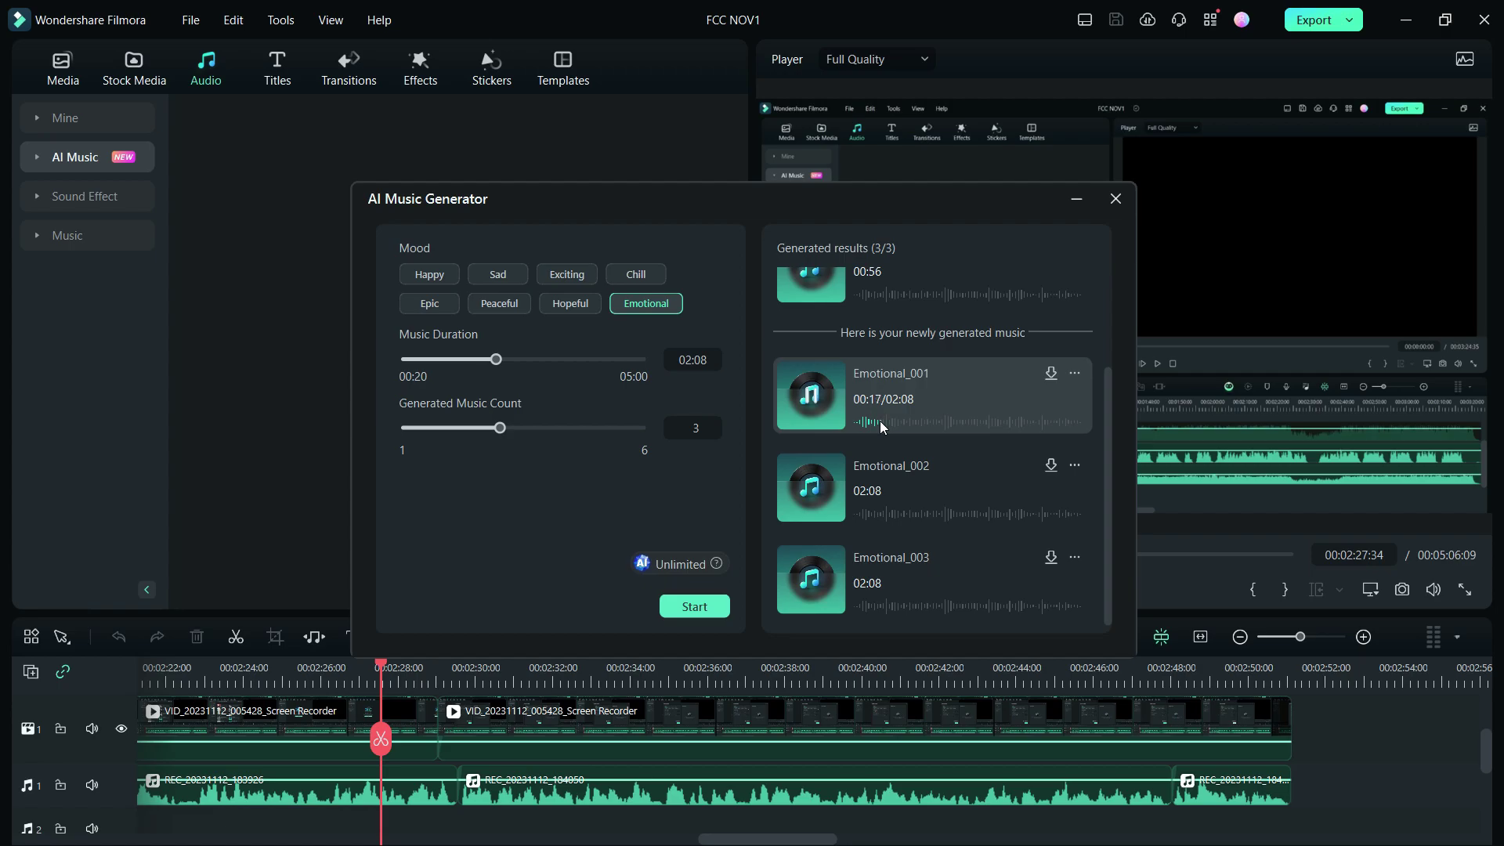
{"action": "left_click", "coordinate": [942, 421]}
{"action": "left_click", "coordinate": [995, 422]}
Preview Emotional_002 and Emotional_003, skipping ahead through each
{"action": "left_click", "coordinate": [809, 491]}
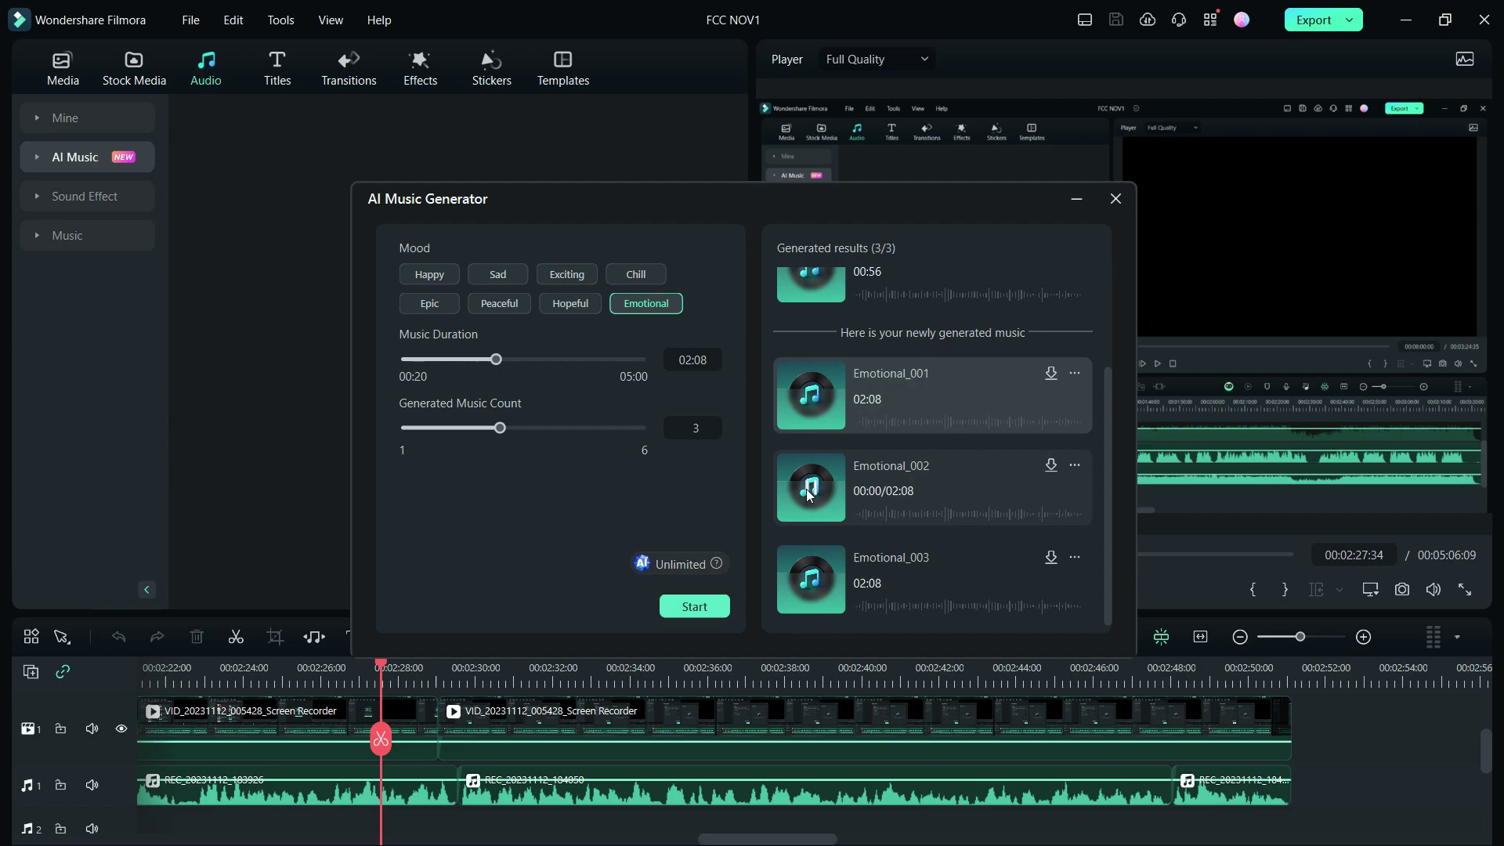
{"action": "left_click", "coordinate": [884, 515]}
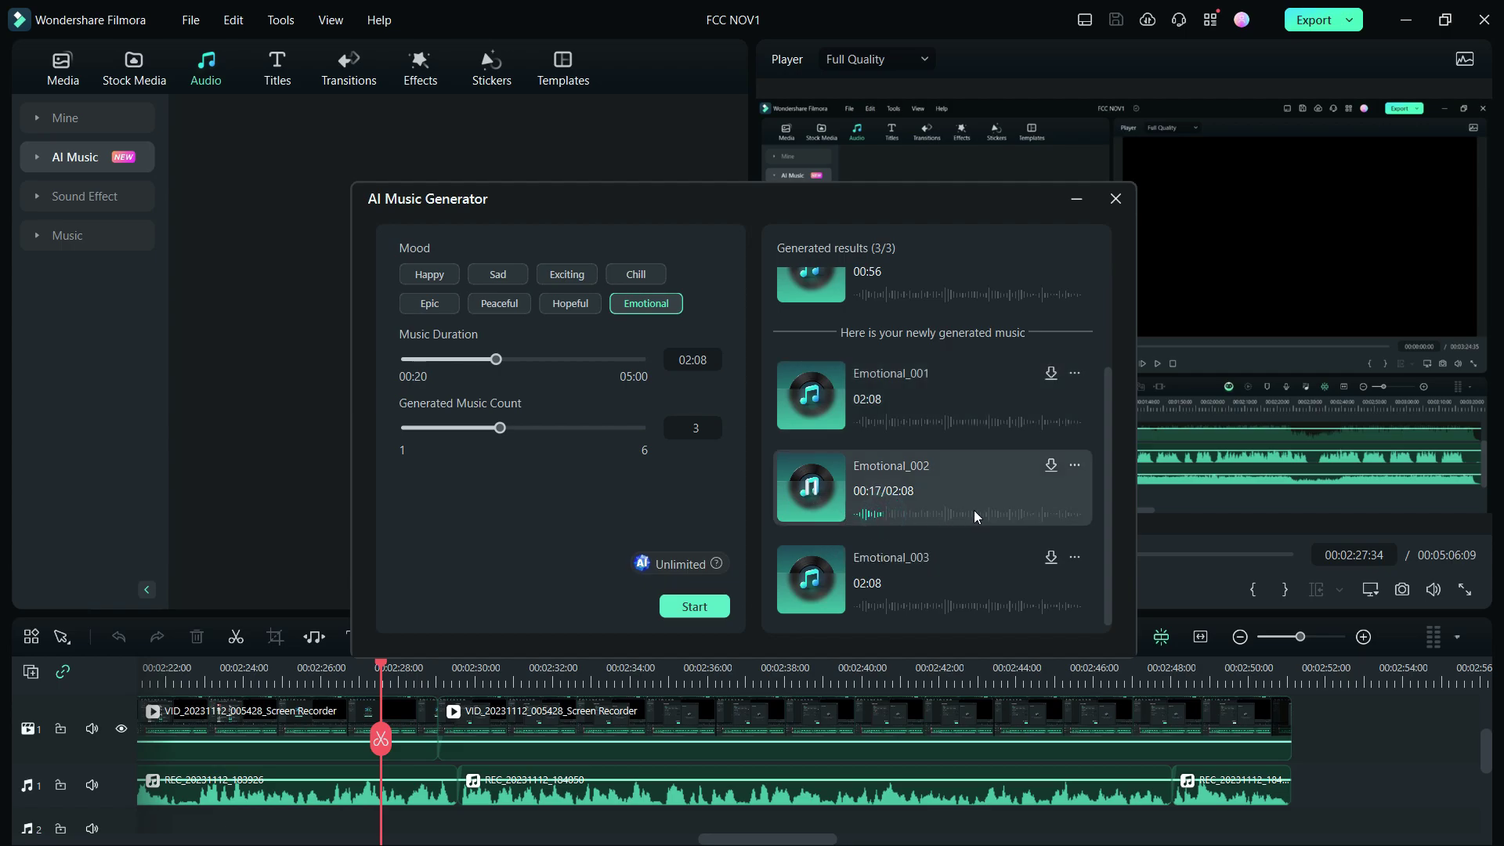
{"action": "left_click", "coordinate": [1034, 514]}
{"action": "left_click", "coordinate": [812, 581]}
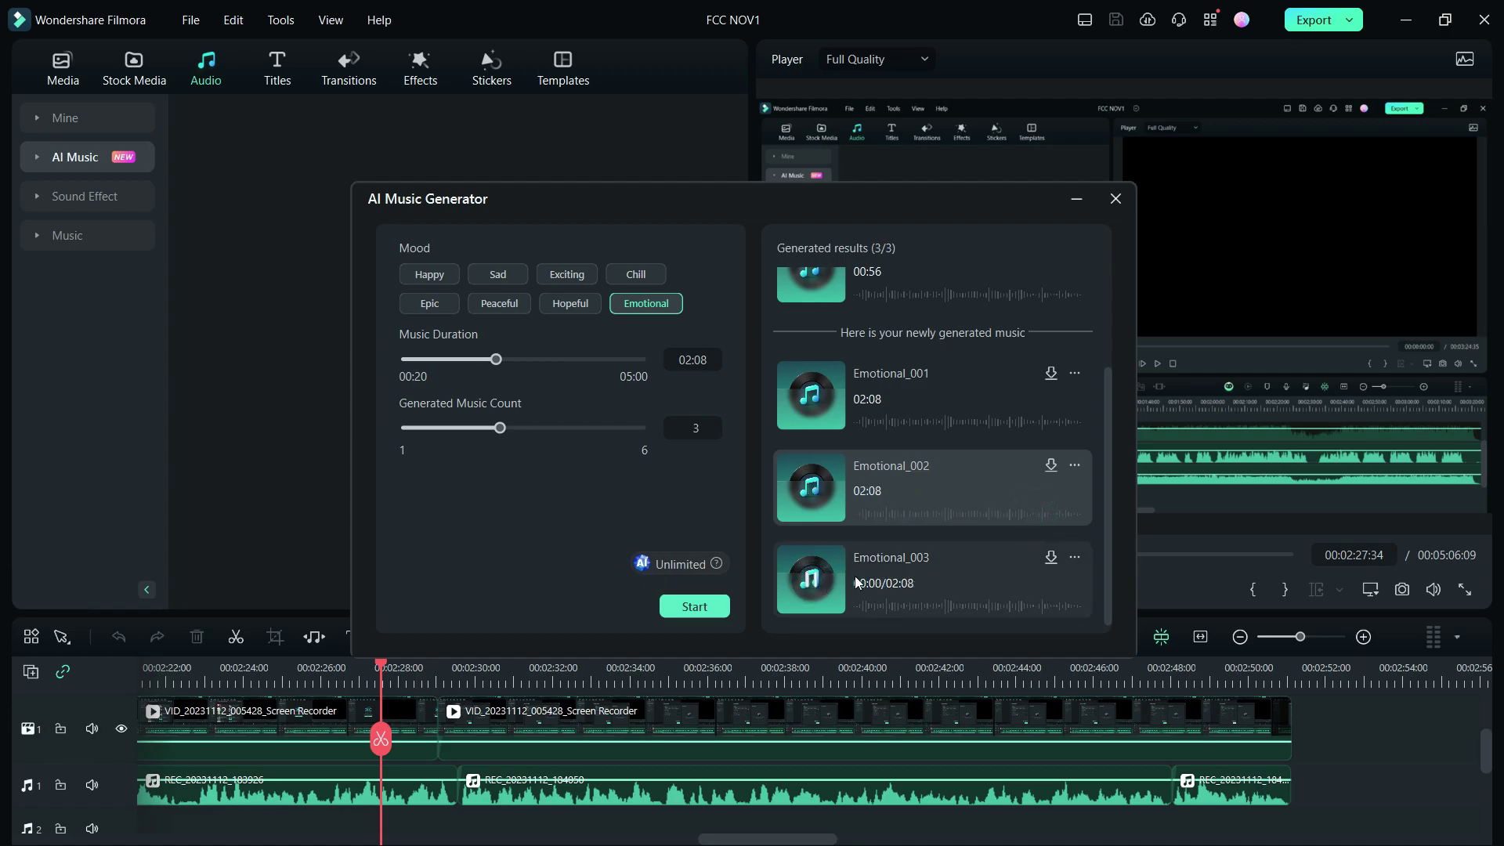
{"action": "left_click", "coordinate": [909, 605]}
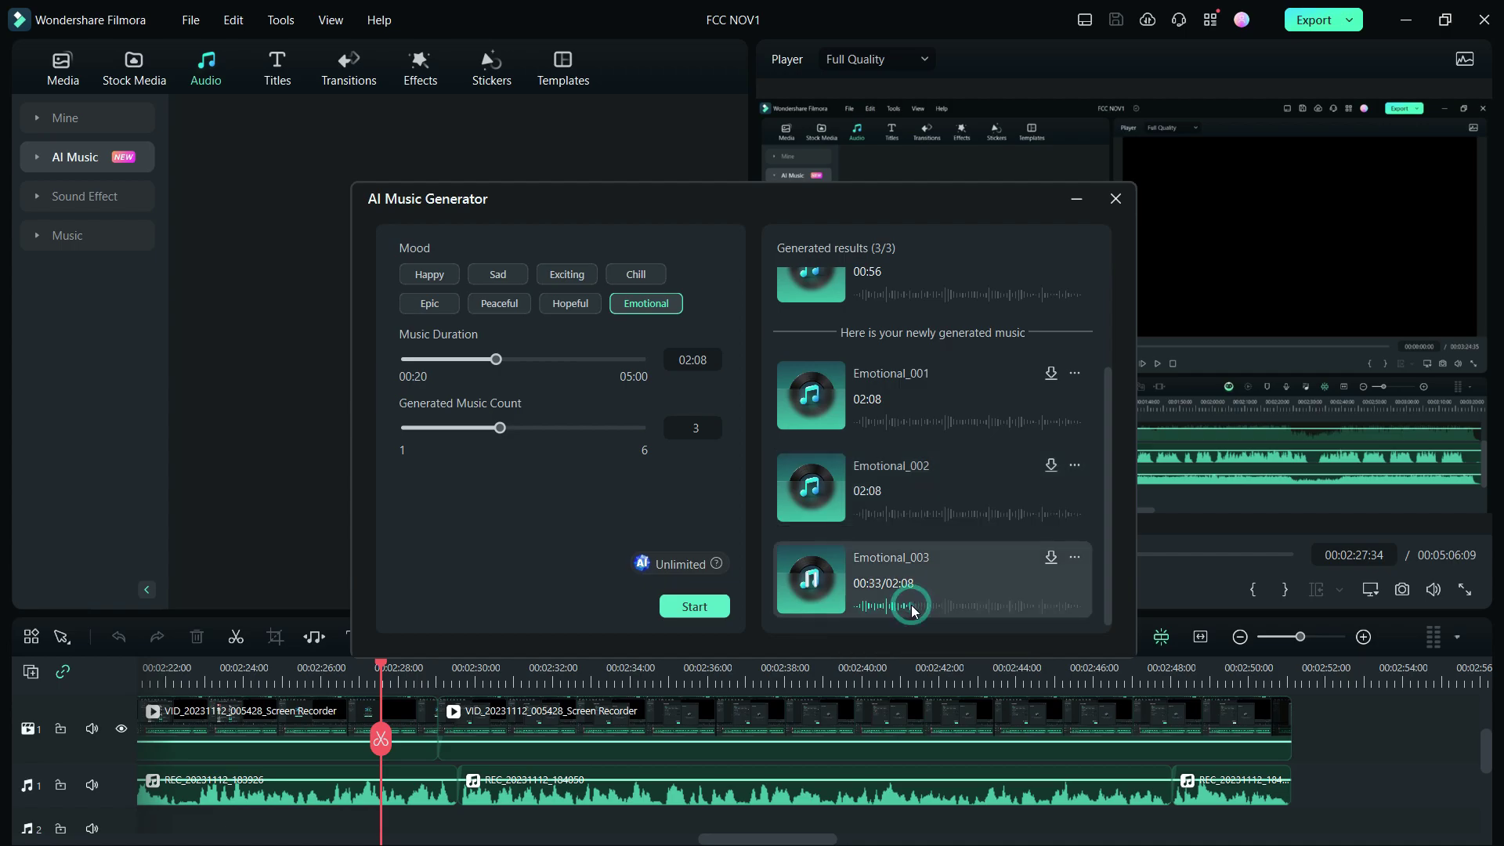
{"action": "left_click", "coordinate": [1003, 604]}
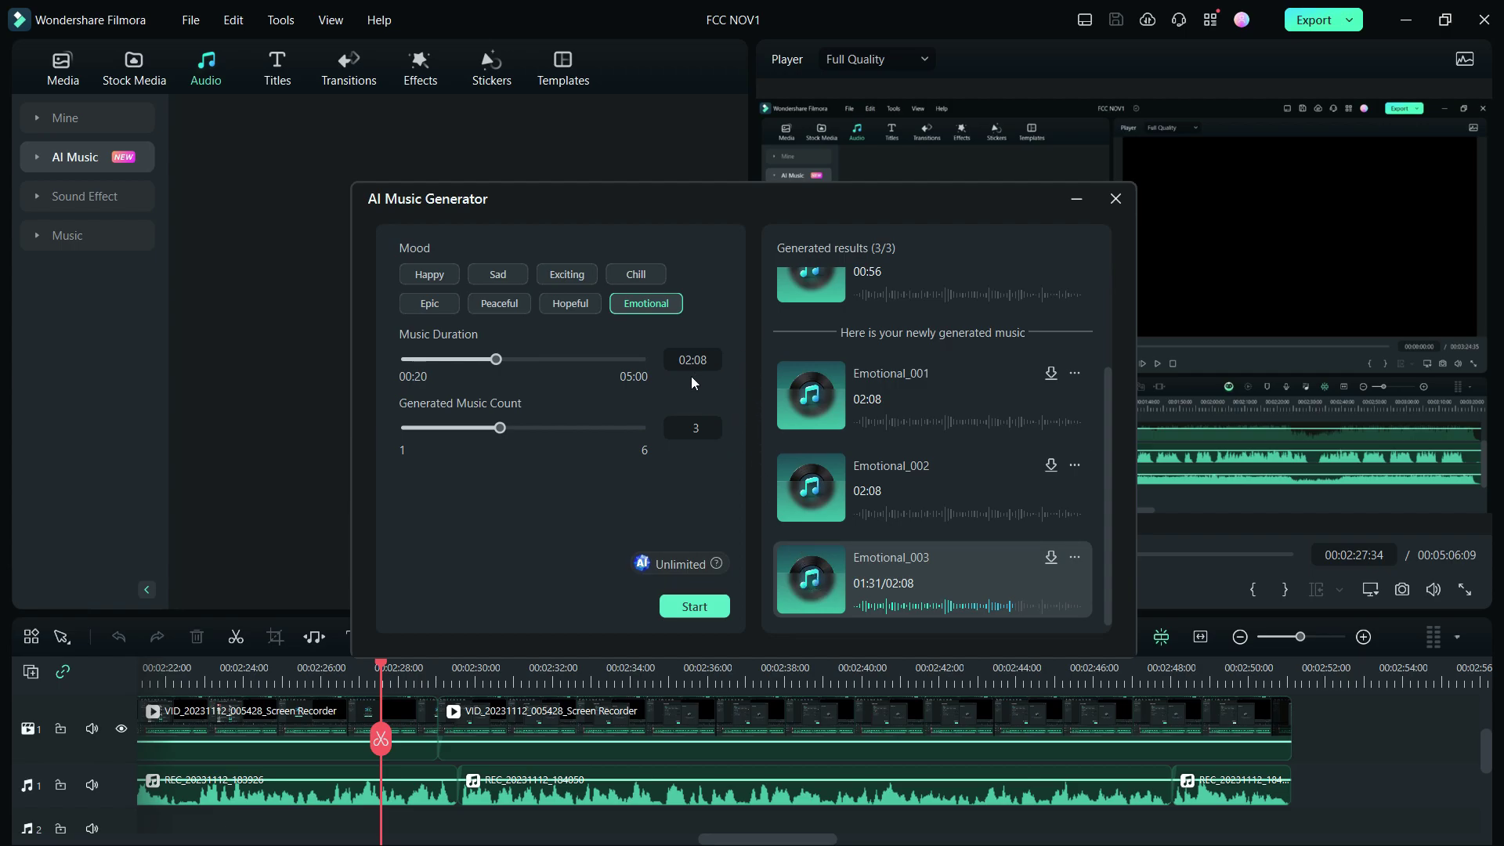
Download Emotional_003, add it to the end of the timeline, and lower its volume to about -18.75 dB
{"action": "left_click", "coordinate": [1051, 558]}
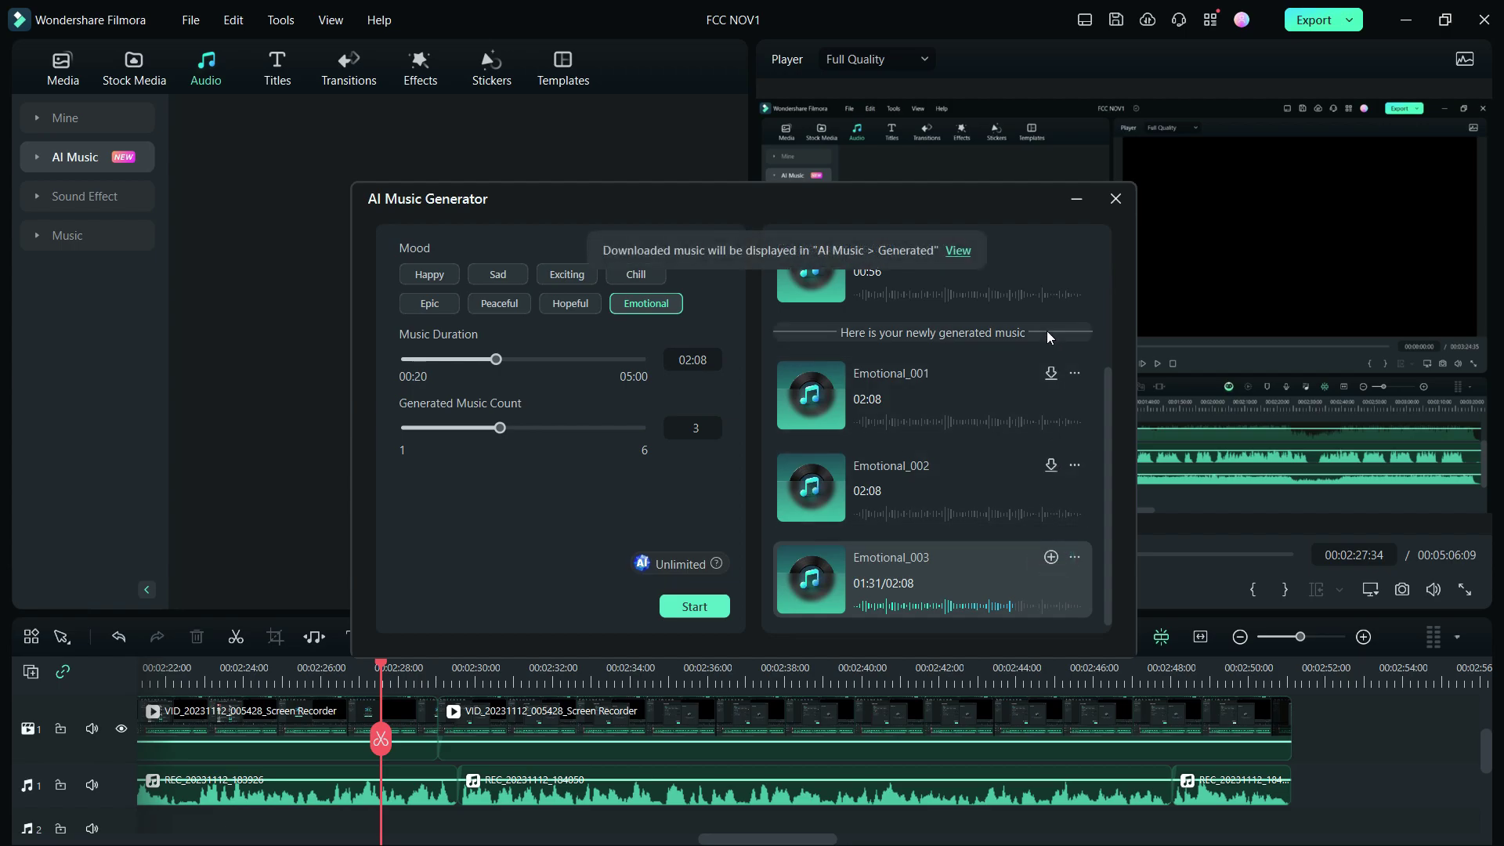
{"action": "key", "text": "Escape"}
{"action": "left_click", "coordinate": [35, 158]}
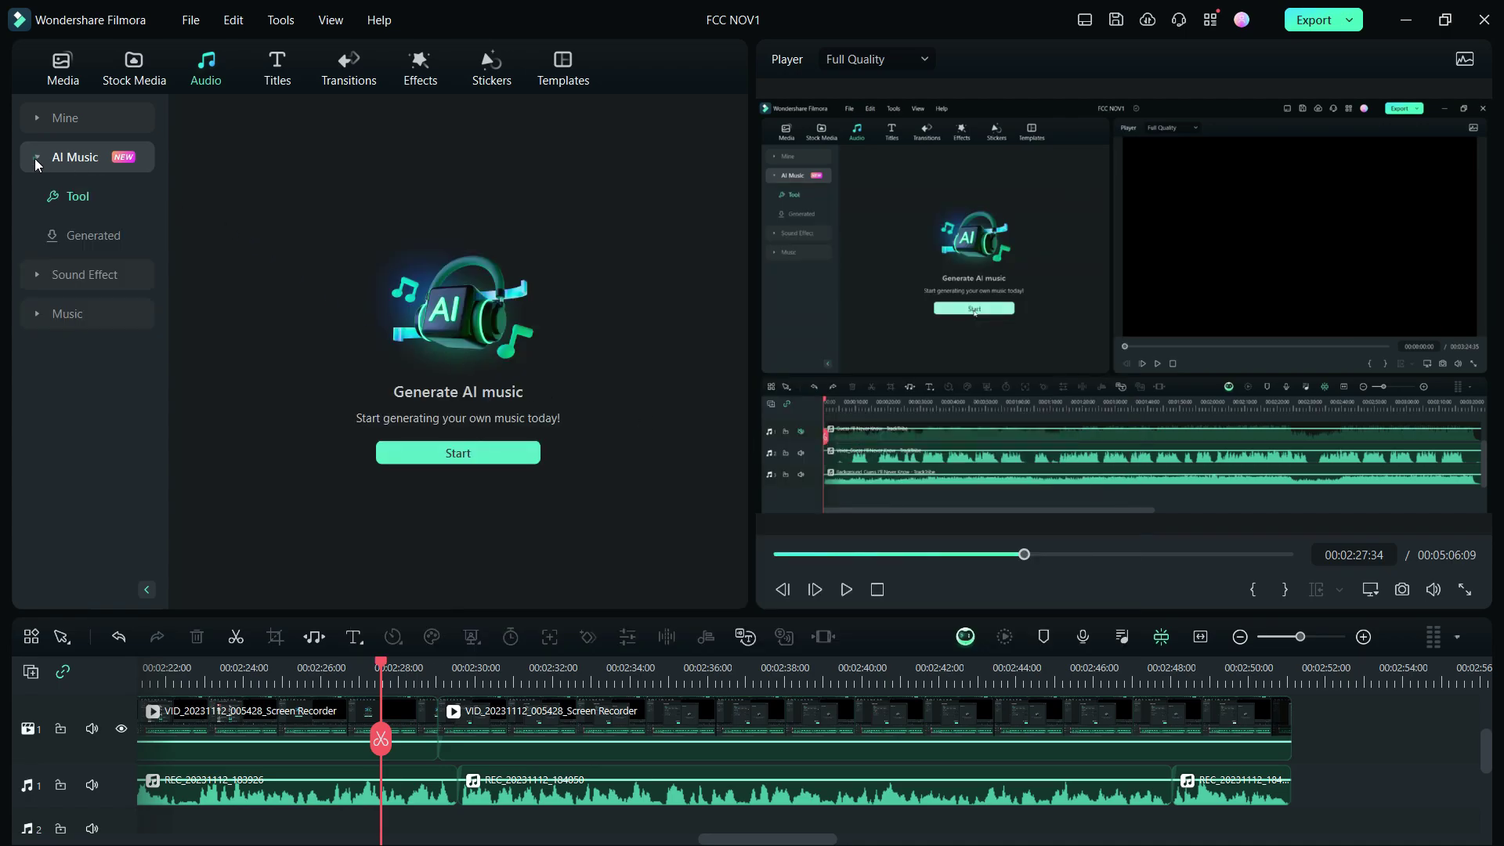
{"action": "left_click", "coordinate": [118, 243]}
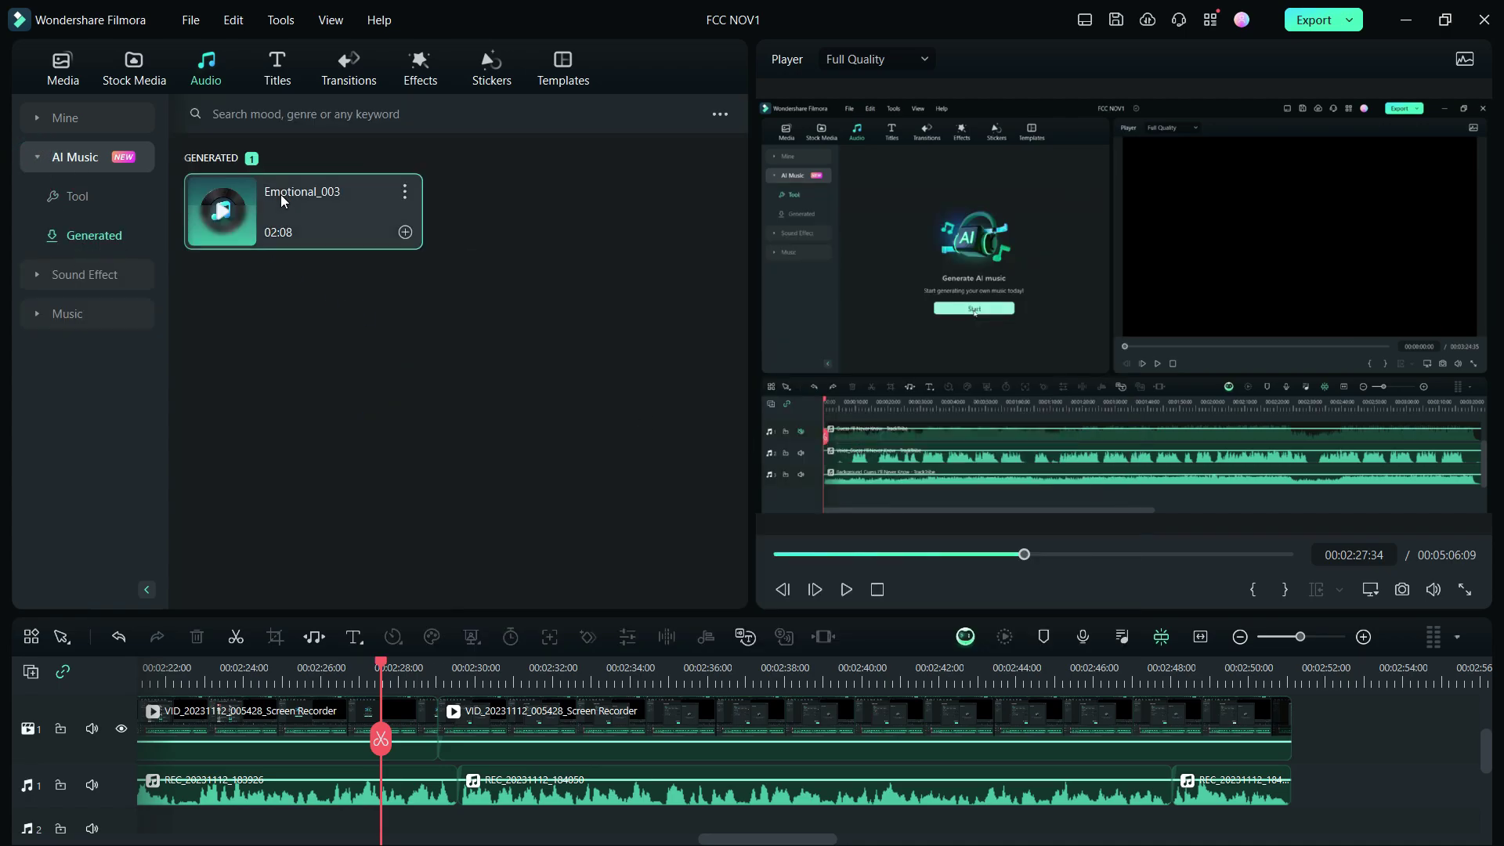
{"action": "left_click_drag", "start_coordinate": [278, 196], "coordinate": [392, 723]}
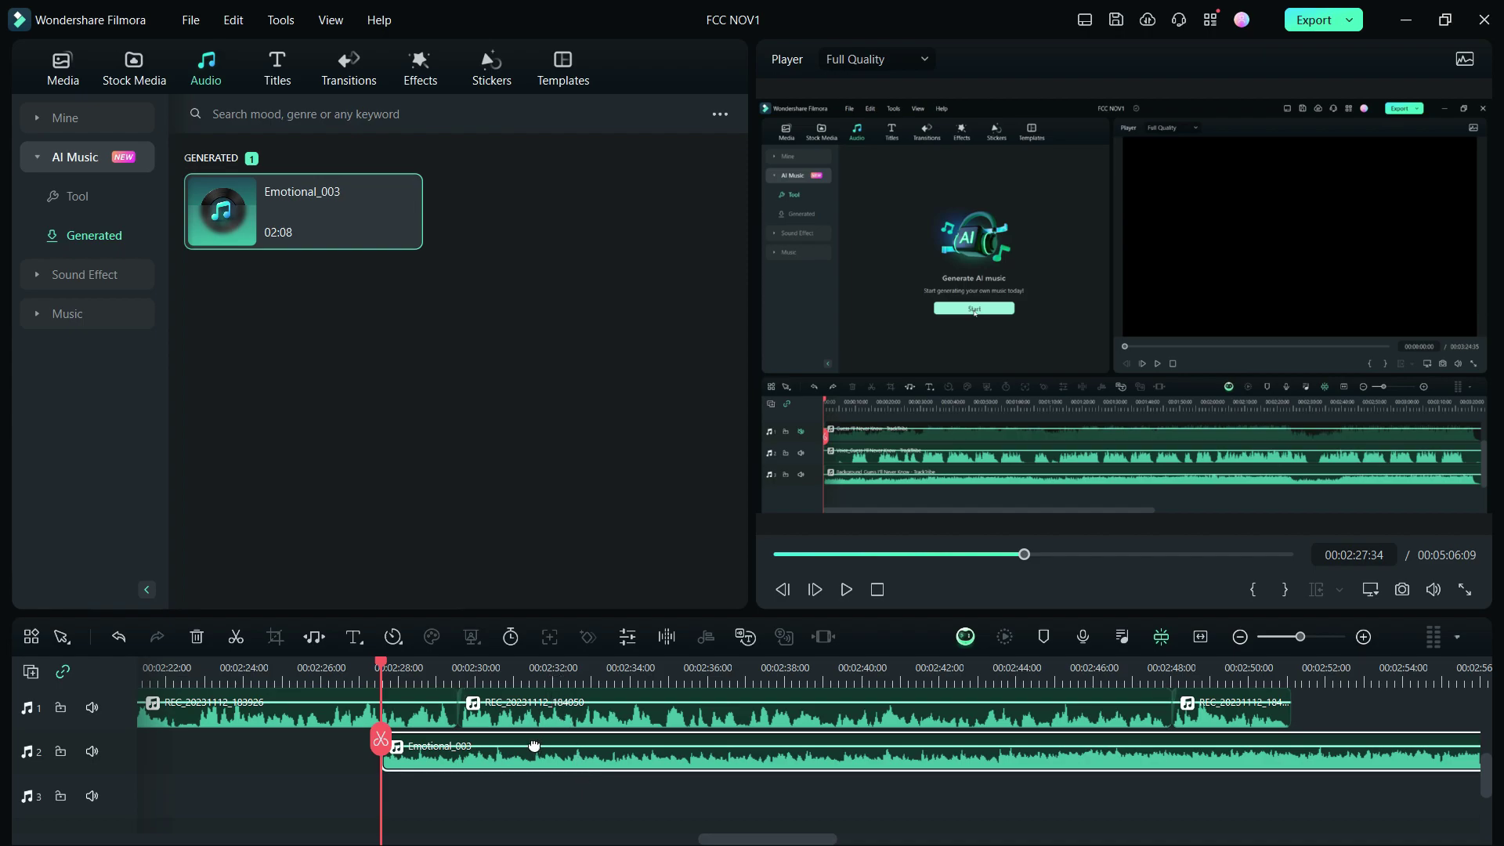
{"action": "left_click_drag", "start_coordinate": [541, 750], "coordinate": [540, 756]}
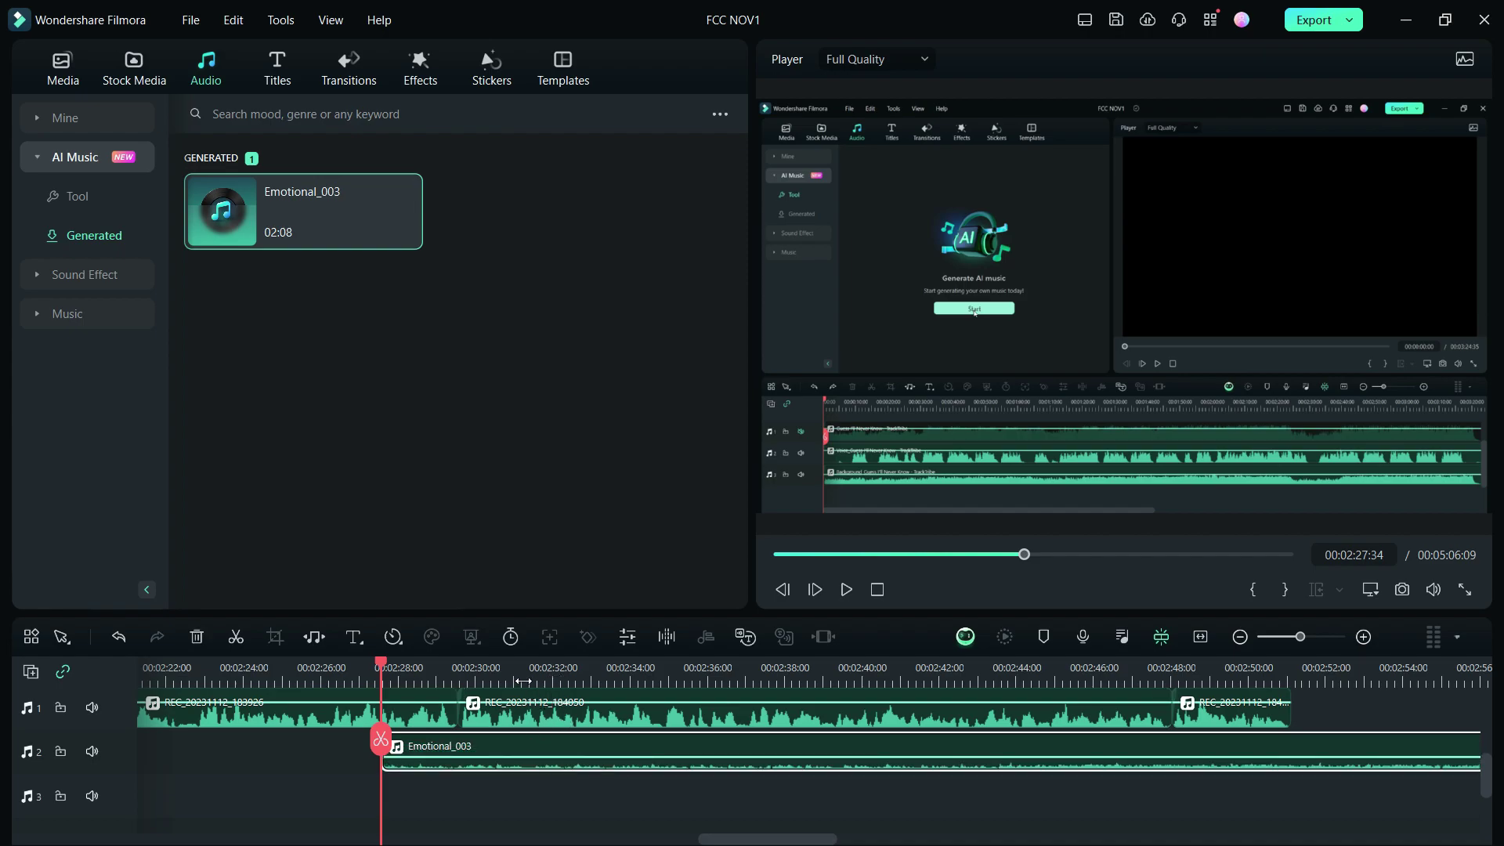
Play the AI music mix from 00:02:31:14 to hear the quieter music, then pause
{"action": "left_click", "coordinate": [523, 672]}
{"action": "left_click", "coordinate": [847, 590]}
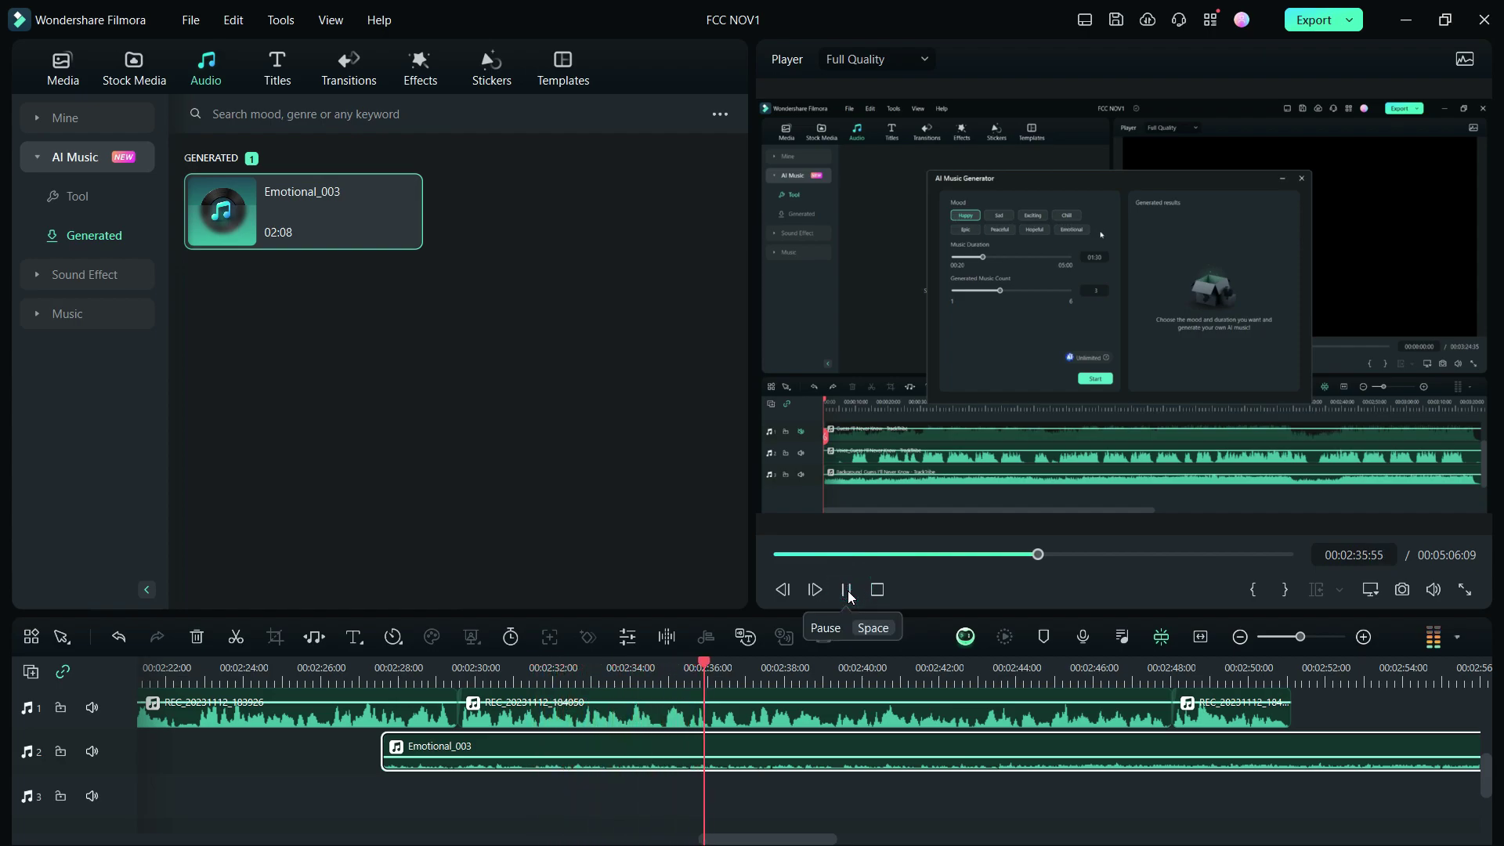
{"action": "left_click", "coordinate": [847, 590]}
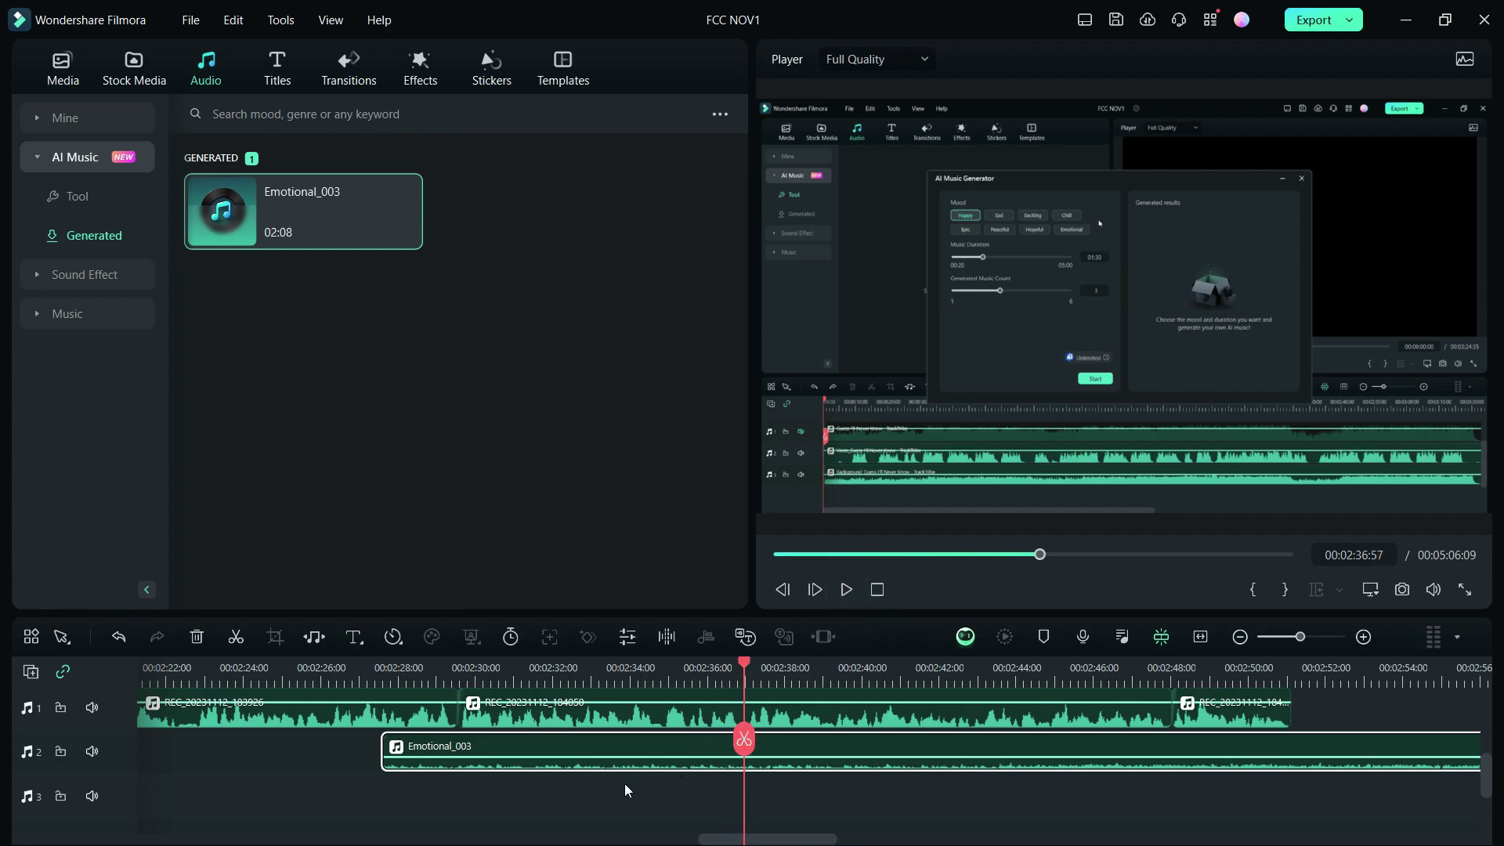
Enlarge the timeline panel and switch to the talking-head video project
{"action": "scroll", "coordinate": [671, 768], "scroll_direction": "up", "scroll_amount": 1}
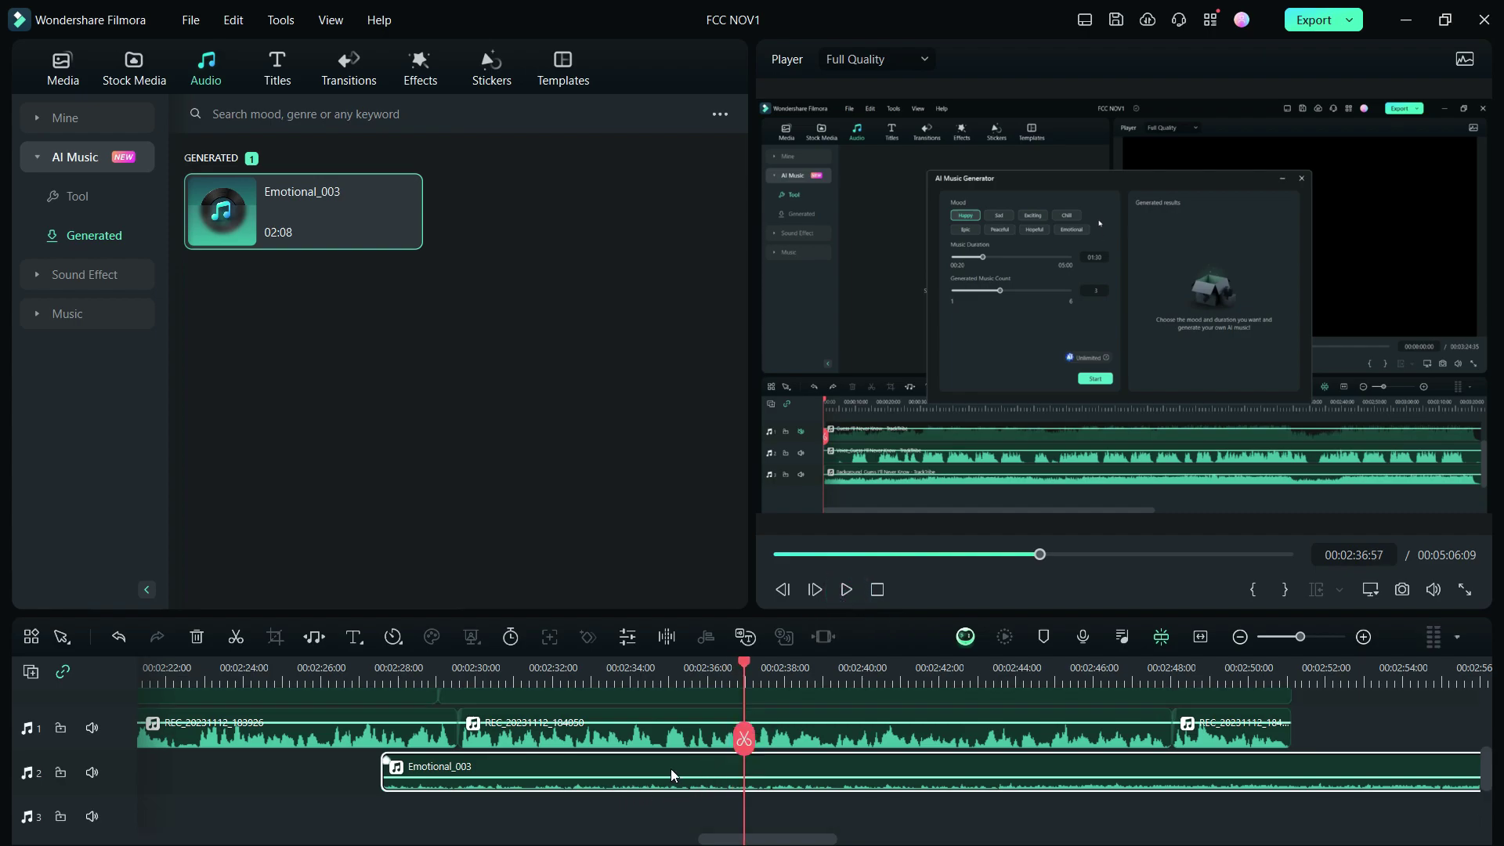
{"action": "left_click_drag", "start_coordinate": [783, 614], "coordinate": [792, 561]}
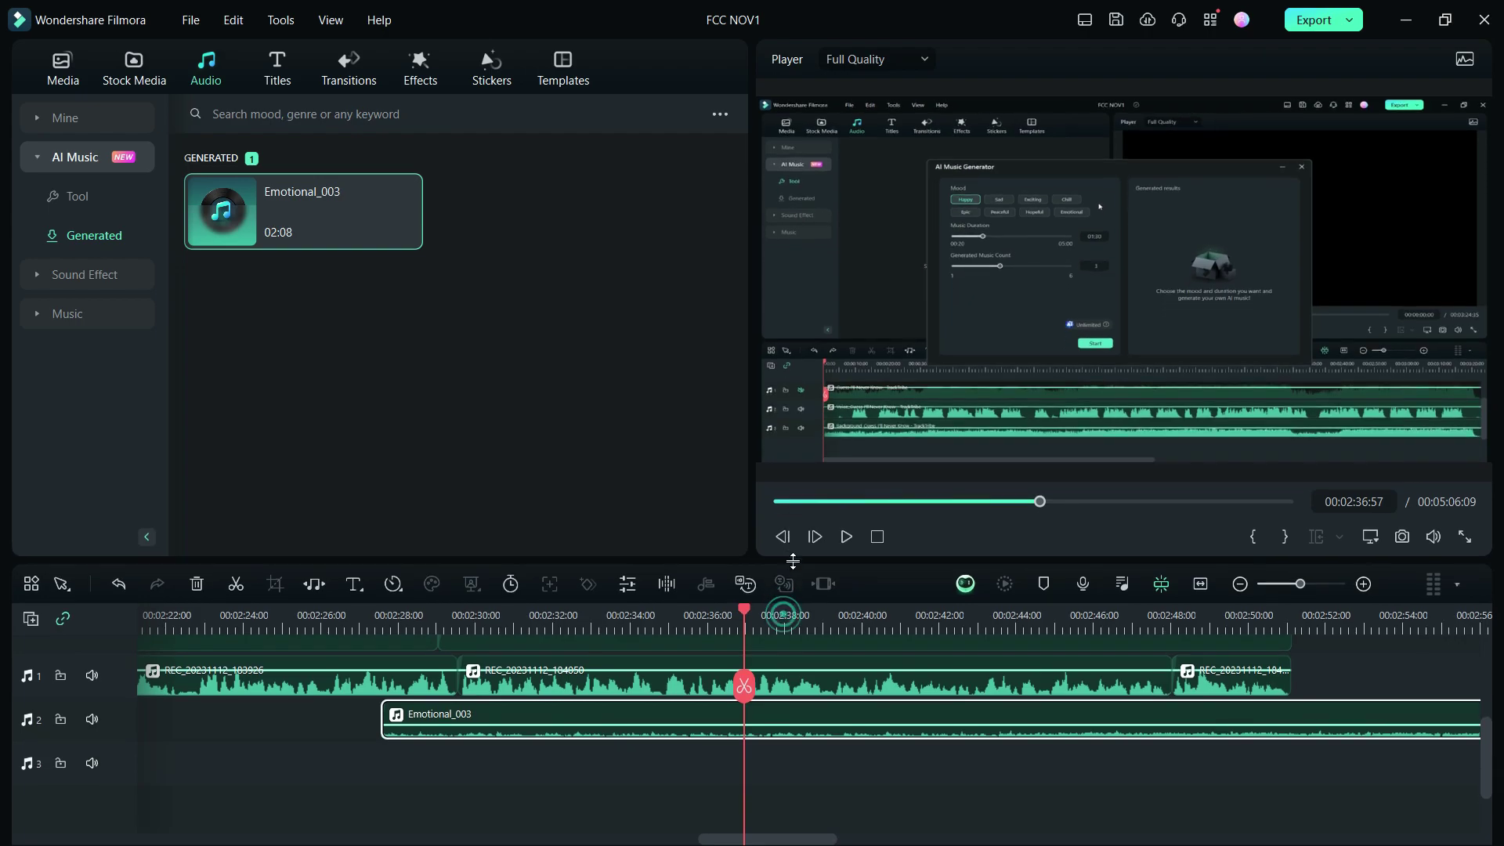
{"action": "scroll", "coordinate": [817, 654], "scroll_direction": "up", "scroll_amount": 1}
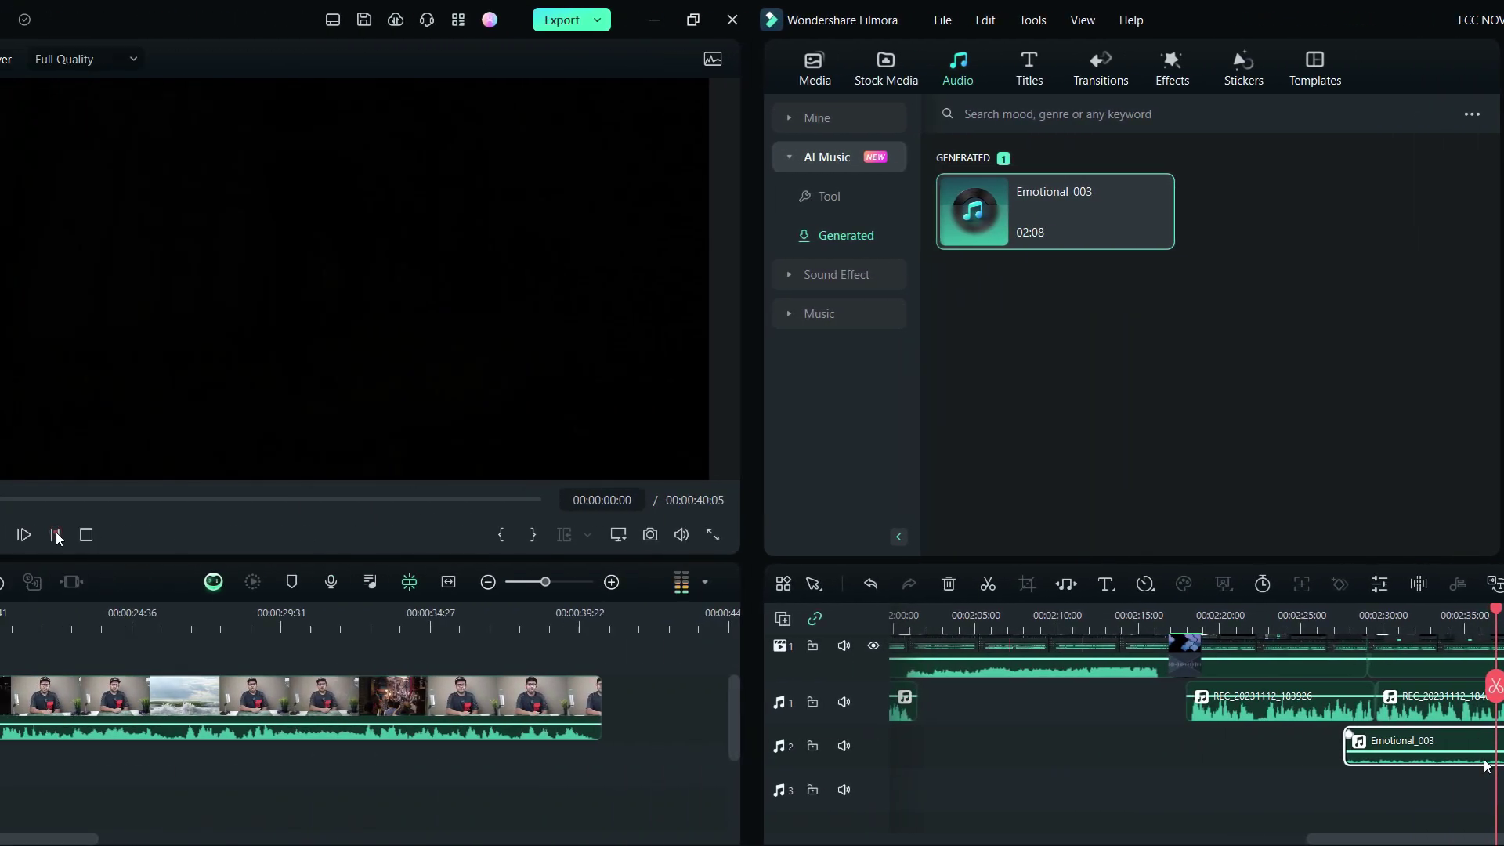
{"action": "left_click", "coordinate": [806, 535]}
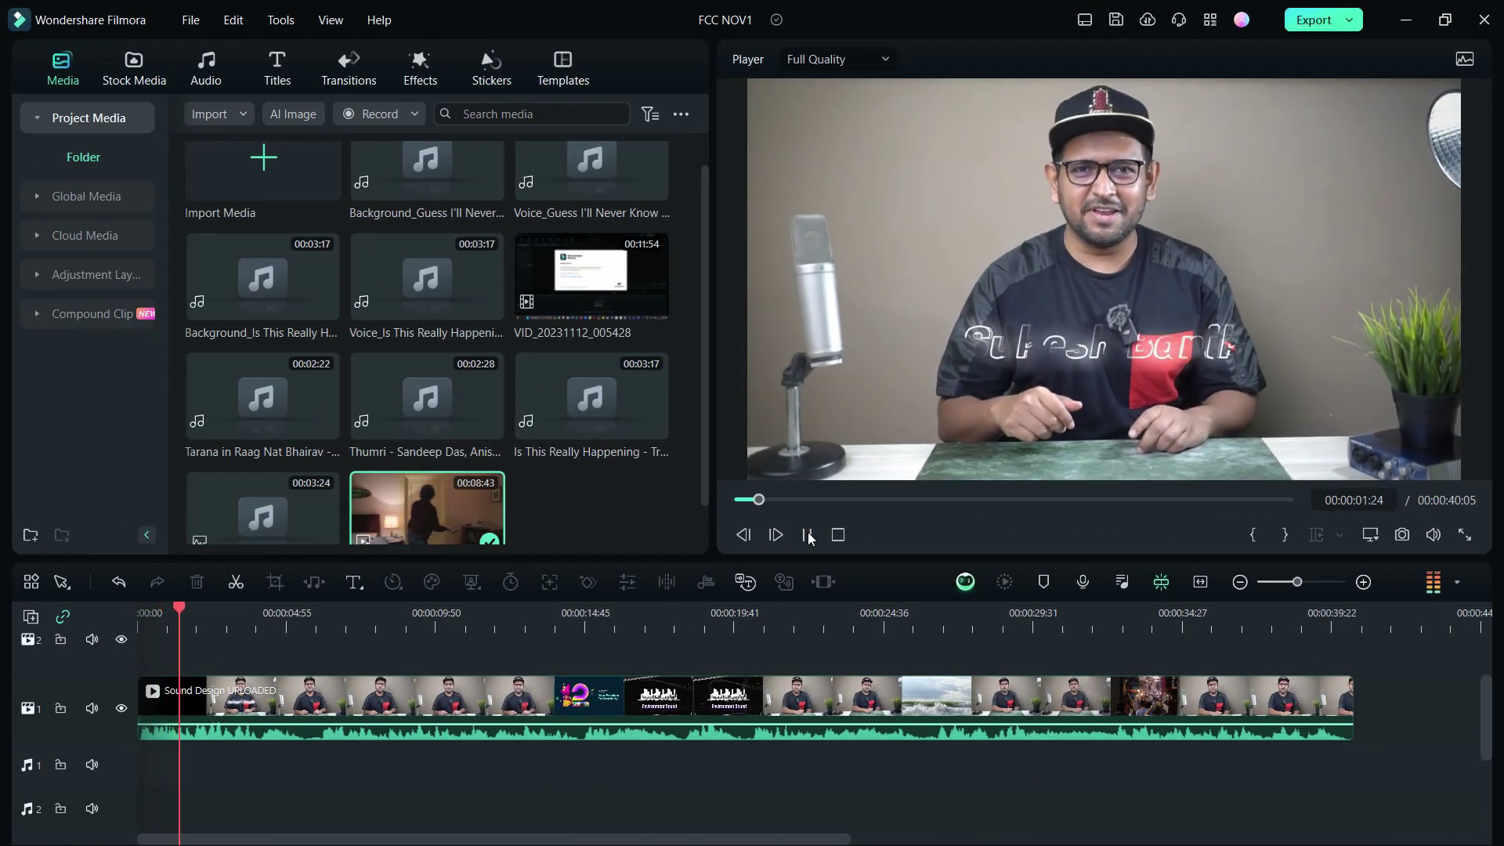
Pause the preview and open the Sound Design clip's Audio properties at its Denoise options
{"action": "left_click", "coordinate": [807, 535]}
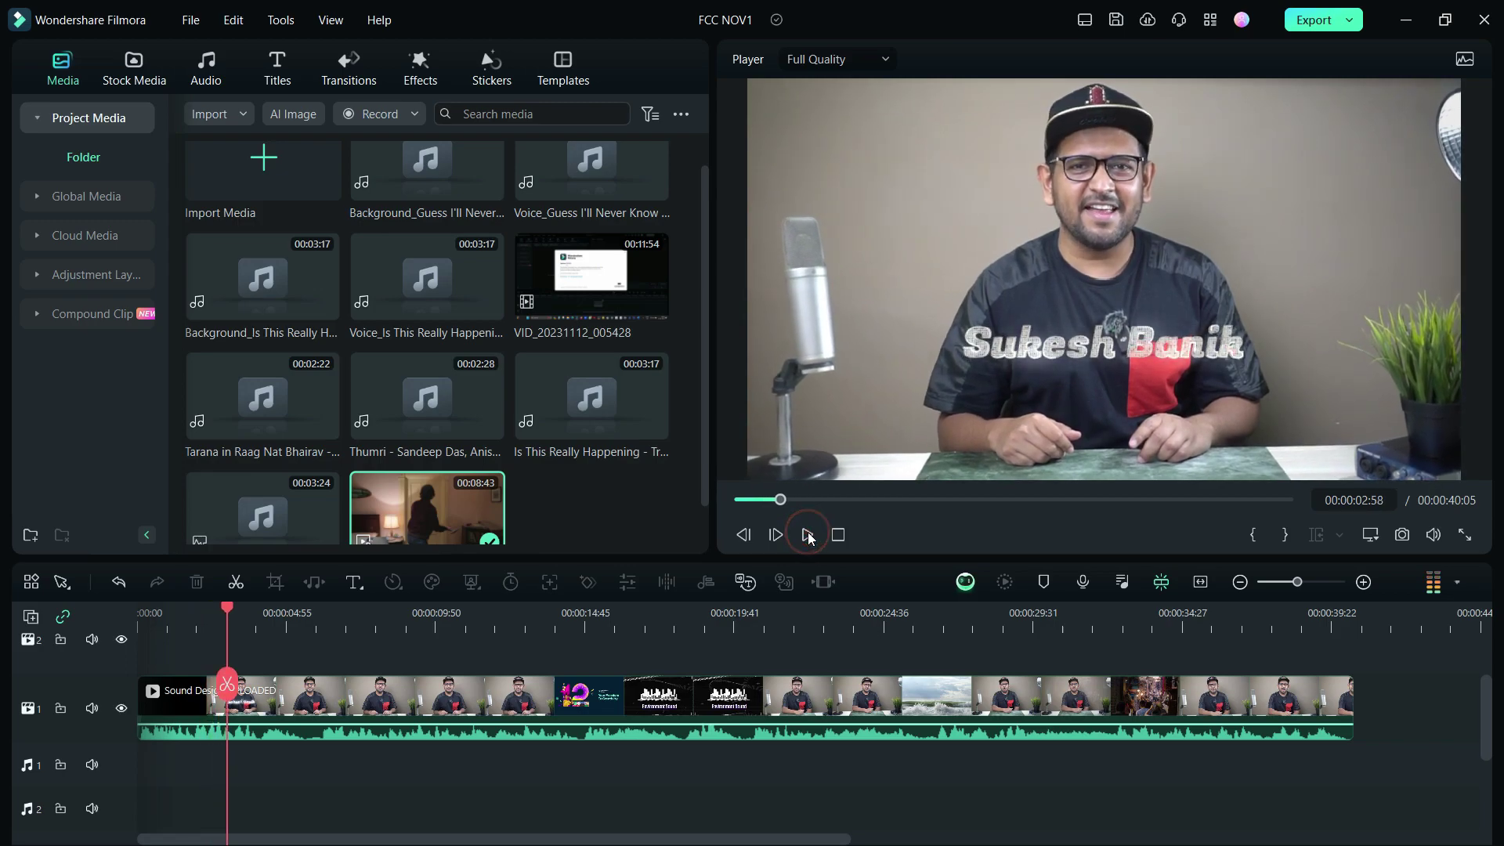
{"action": "left_click", "coordinate": [460, 707]}
{"action": "double_click", "coordinate": [460, 707]}
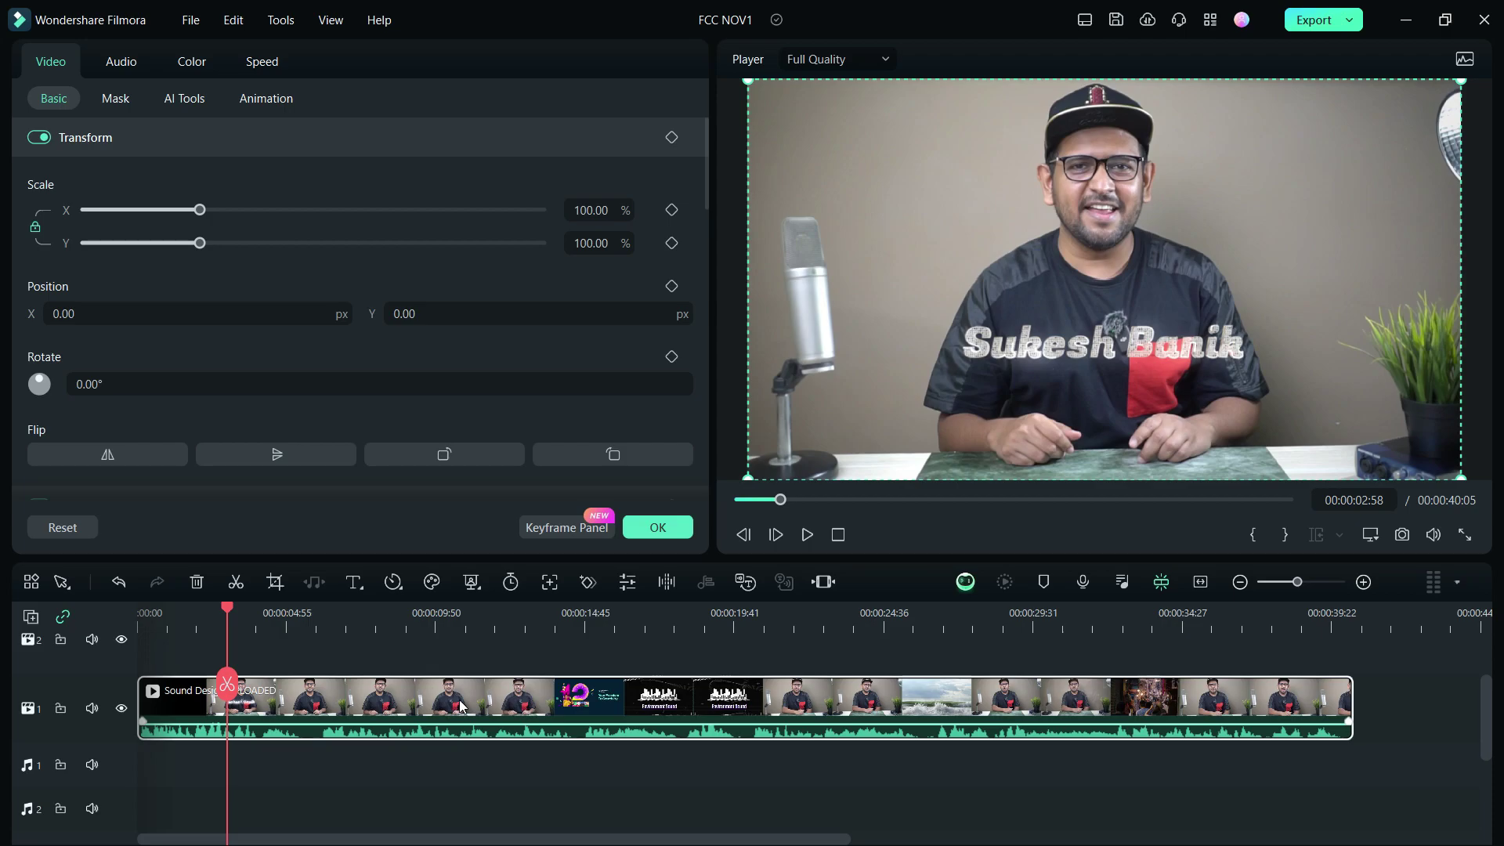
{"action": "left_click", "coordinate": [120, 63]}
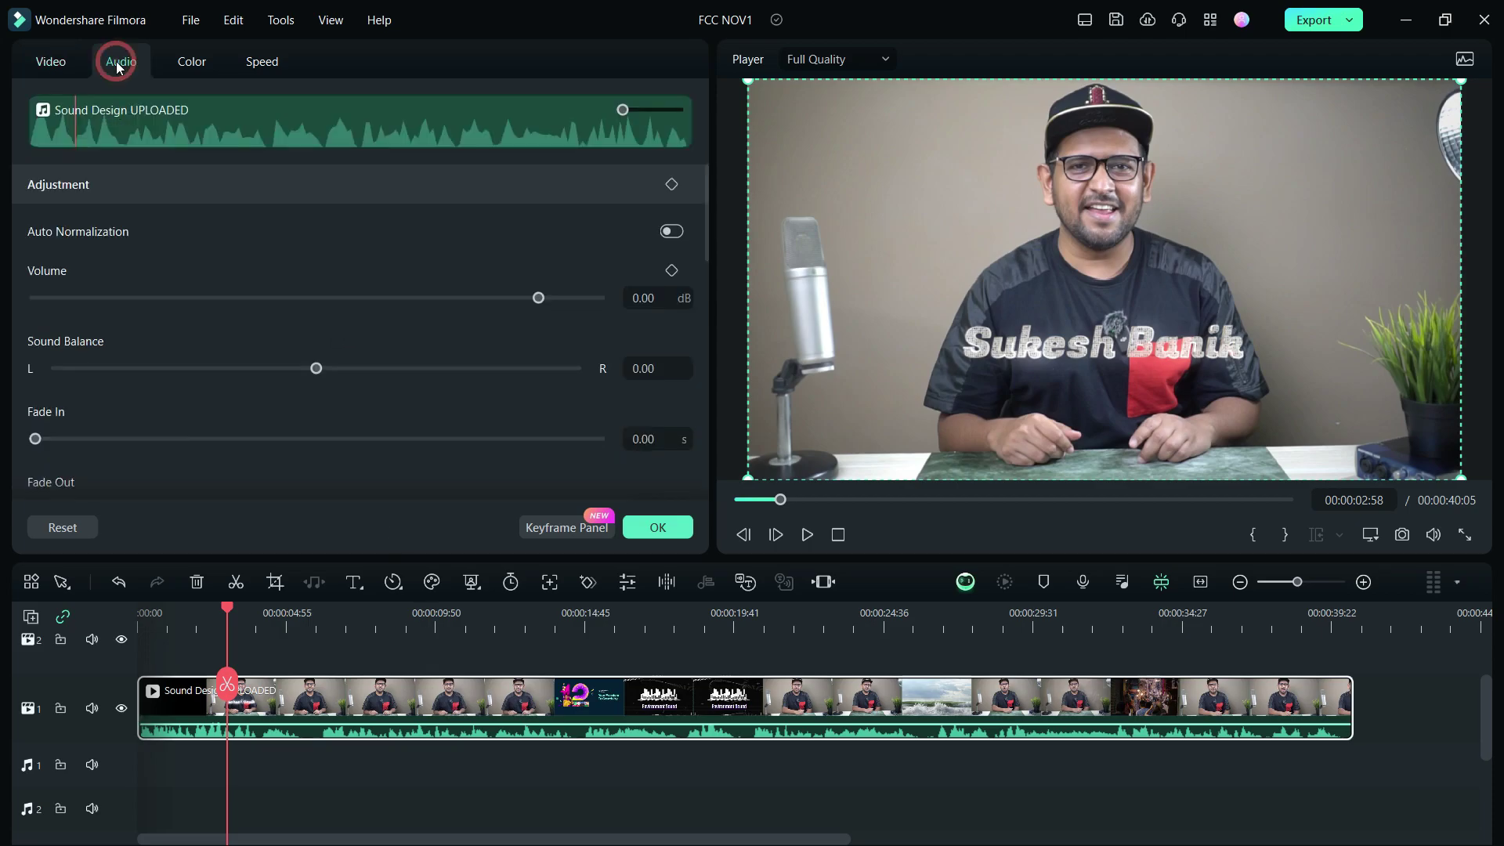
{"action": "scroll", "coordinate": [144, 223], "scroll_direction": "down", "scroll_amount": 8}
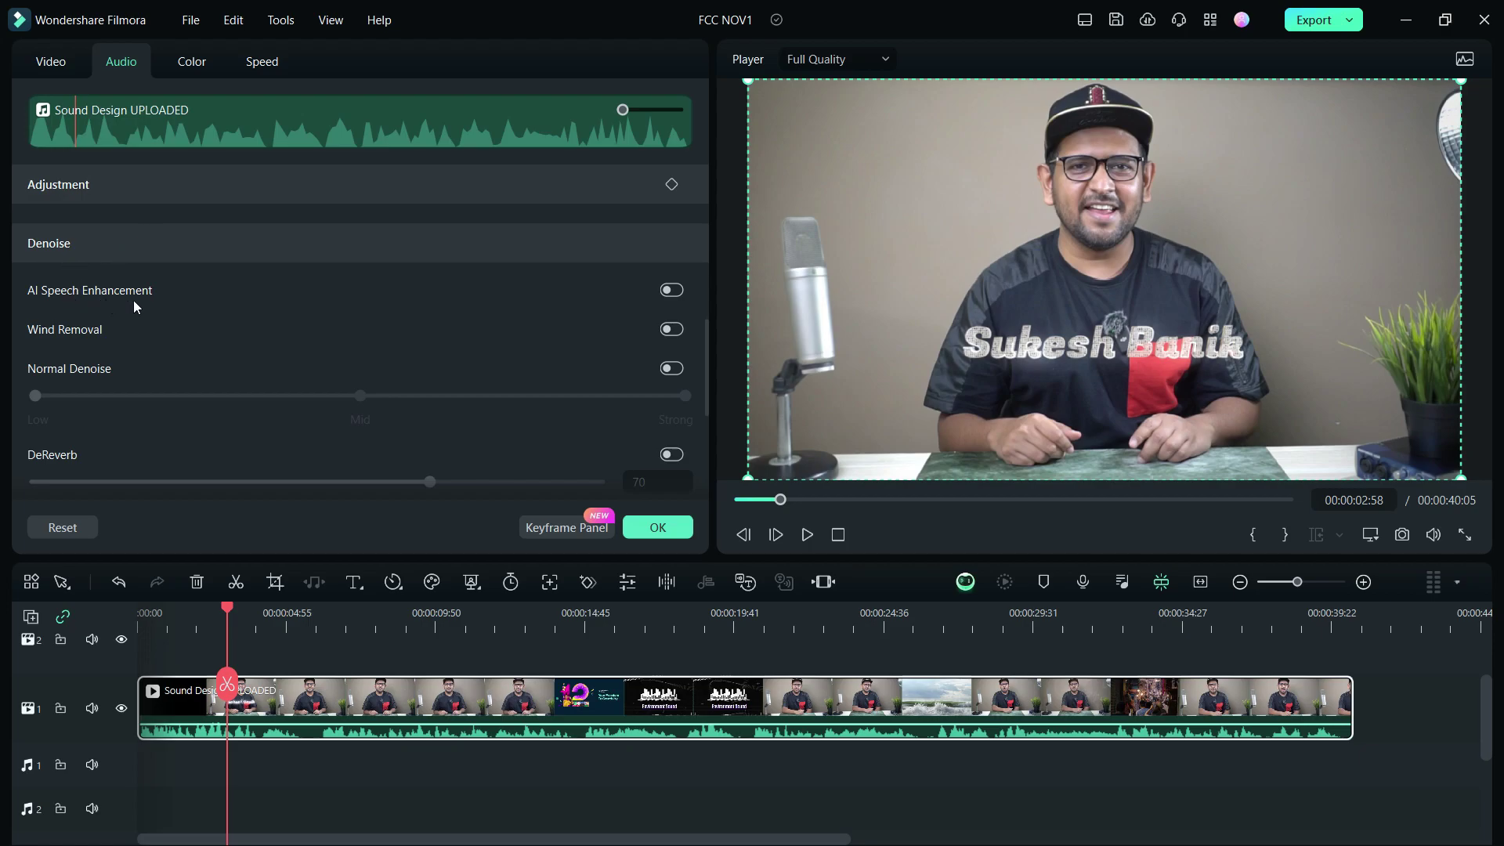
Turn on AI Speech Enhancement and play the clip from the start to about 00:00:05
{"action": "left_click", "coordinate": [674, 290]}
{"action": "left_click_drag", "start_coordinate": [227, 610], "coordinate": [110, 616]}
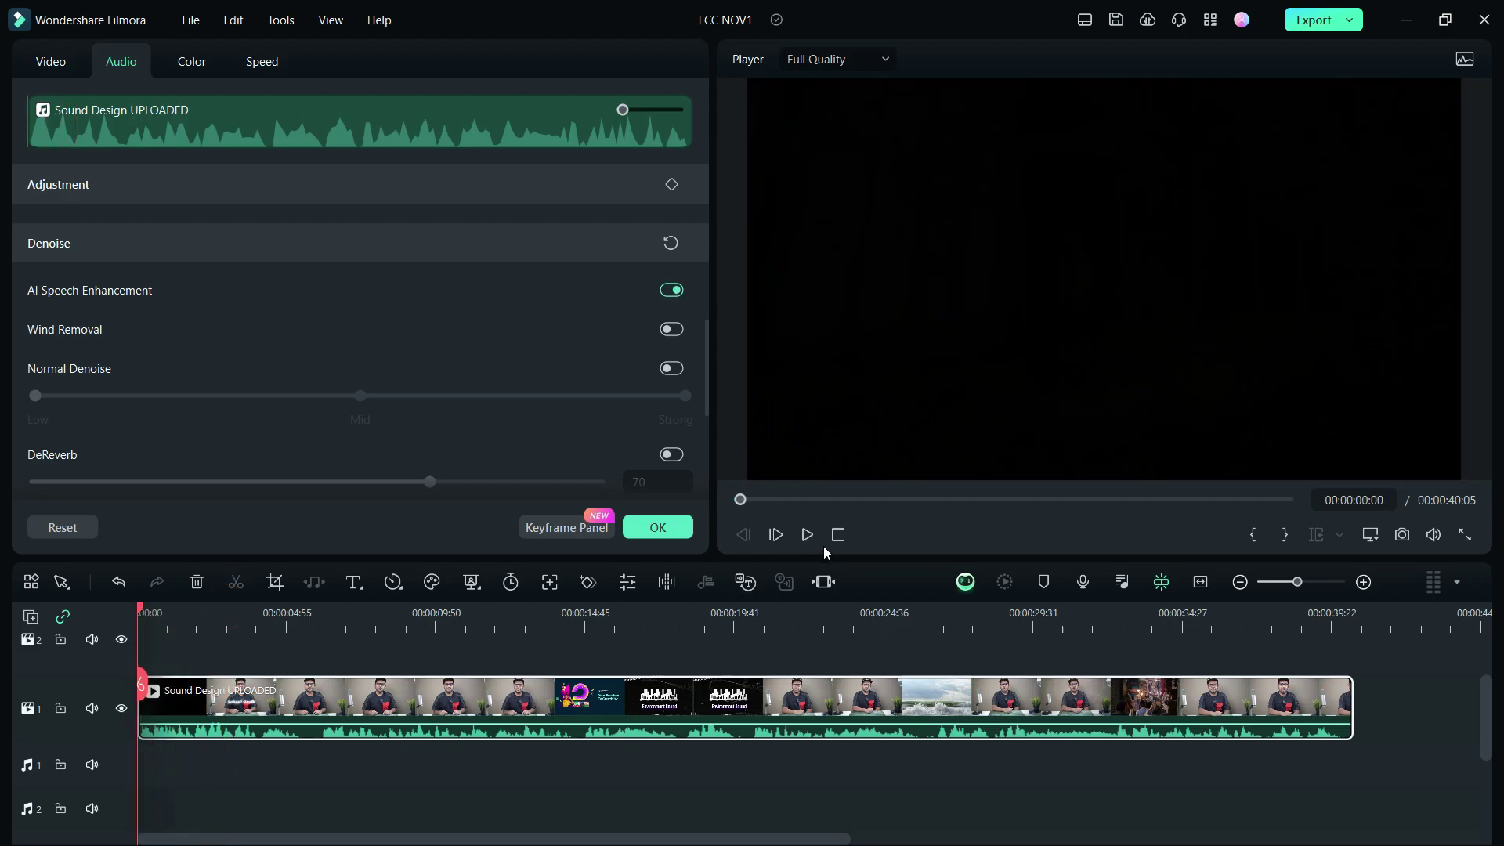
{"action": "left_click", "coordinate": [807, 535]}
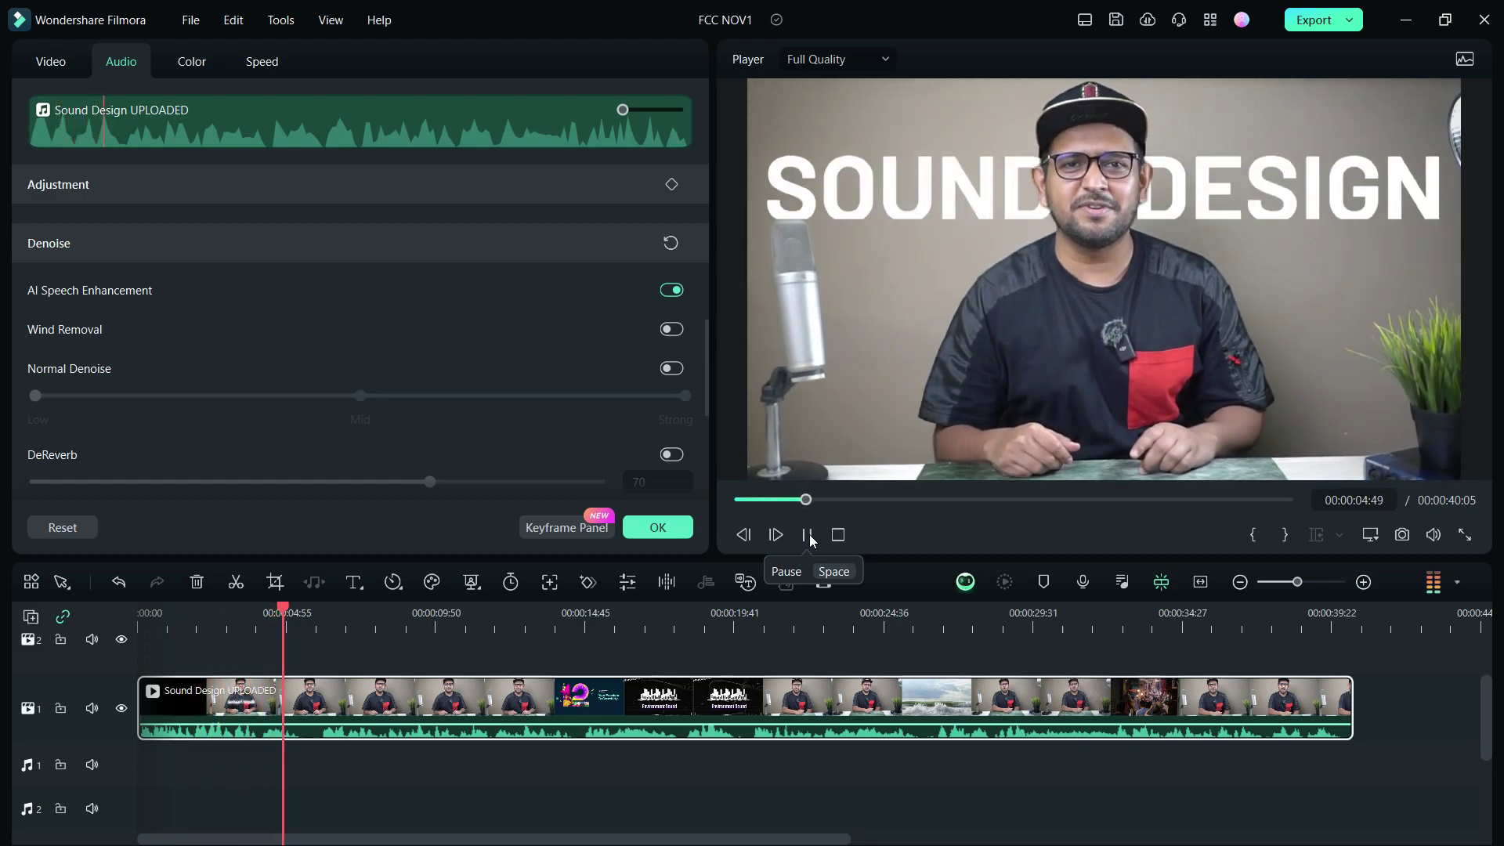
{"action": "left_click", "coordinate": [807, 535]}
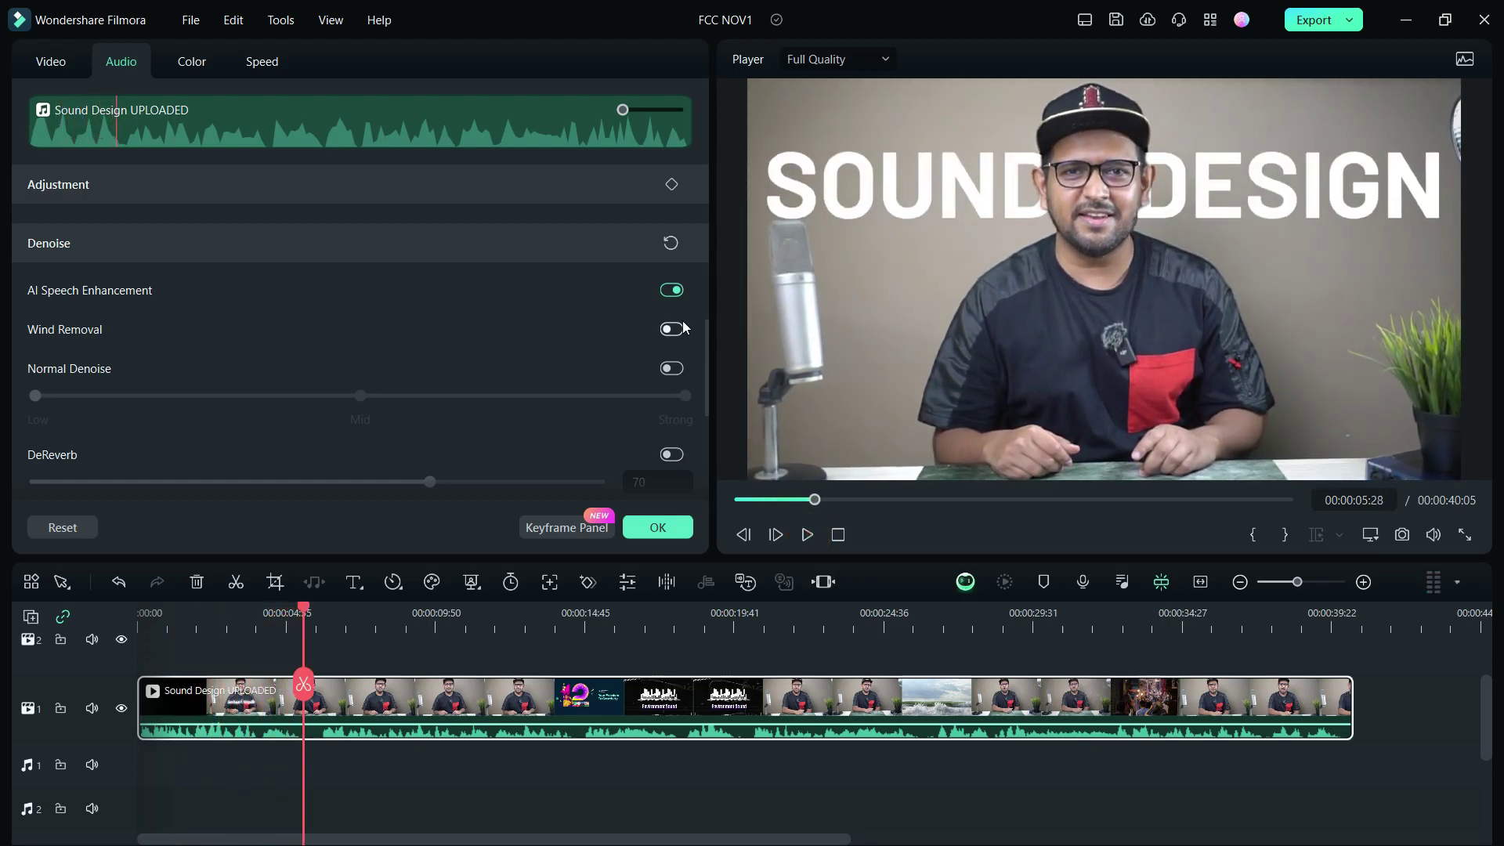
Swap AI Speech Enhancement for Wind Removal, Normal Denoise and DeReverb at strength 50
{"action": "left_click", "coordinate": [672, 292]}
{"action": "left_click", "coordinate": [673, 330]}
{"action": "left_click", "coordinate": [671, 368]}
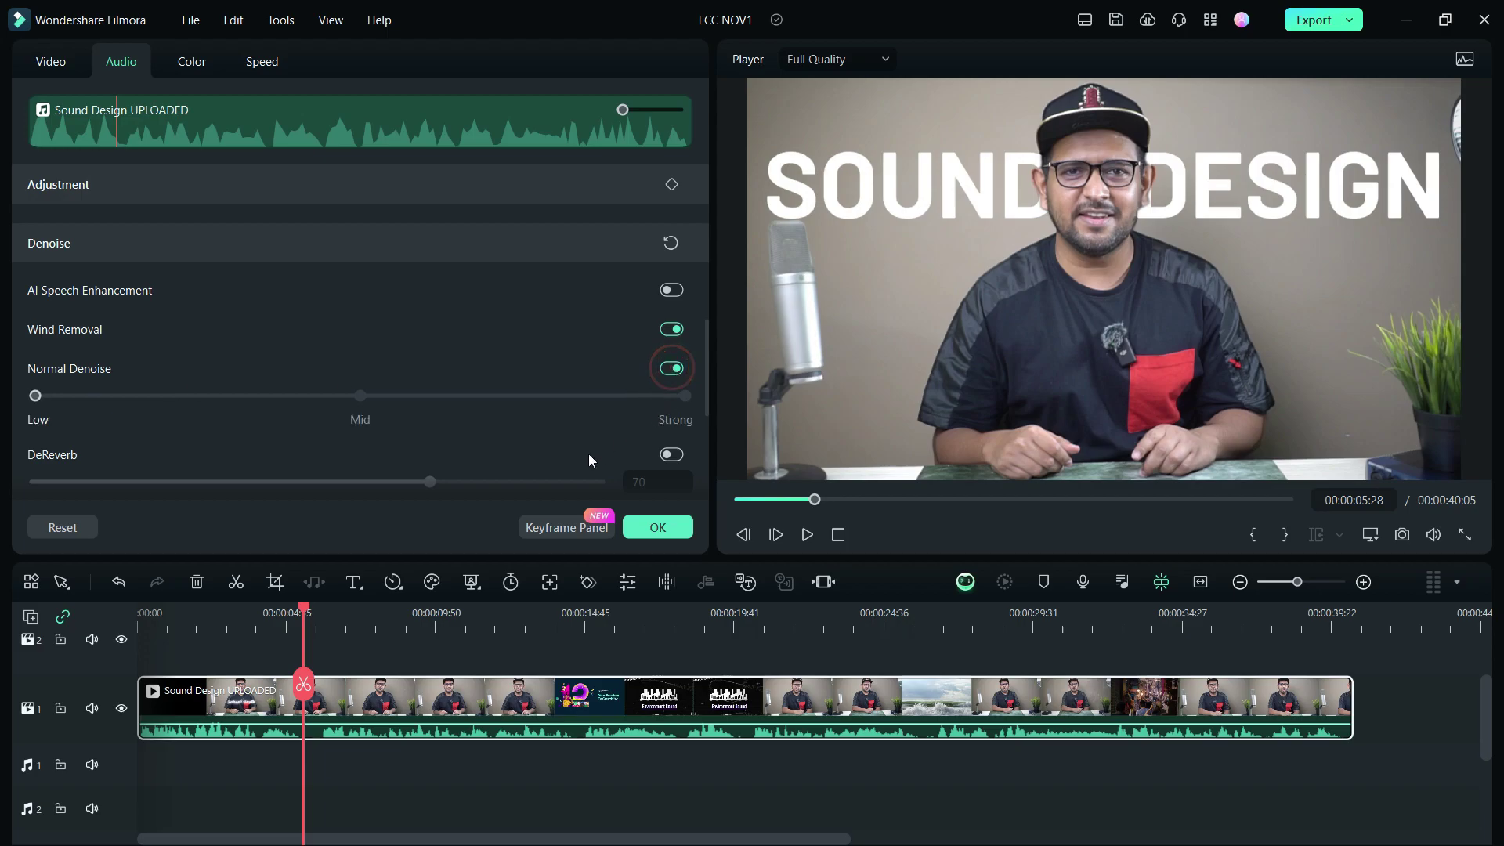
{"action": "scroll", "coordinate": [548, 454], "scroll_direction": "down", "scroll_amount": 1}
{"action": "left_click", "coordinate": [671, 396]}
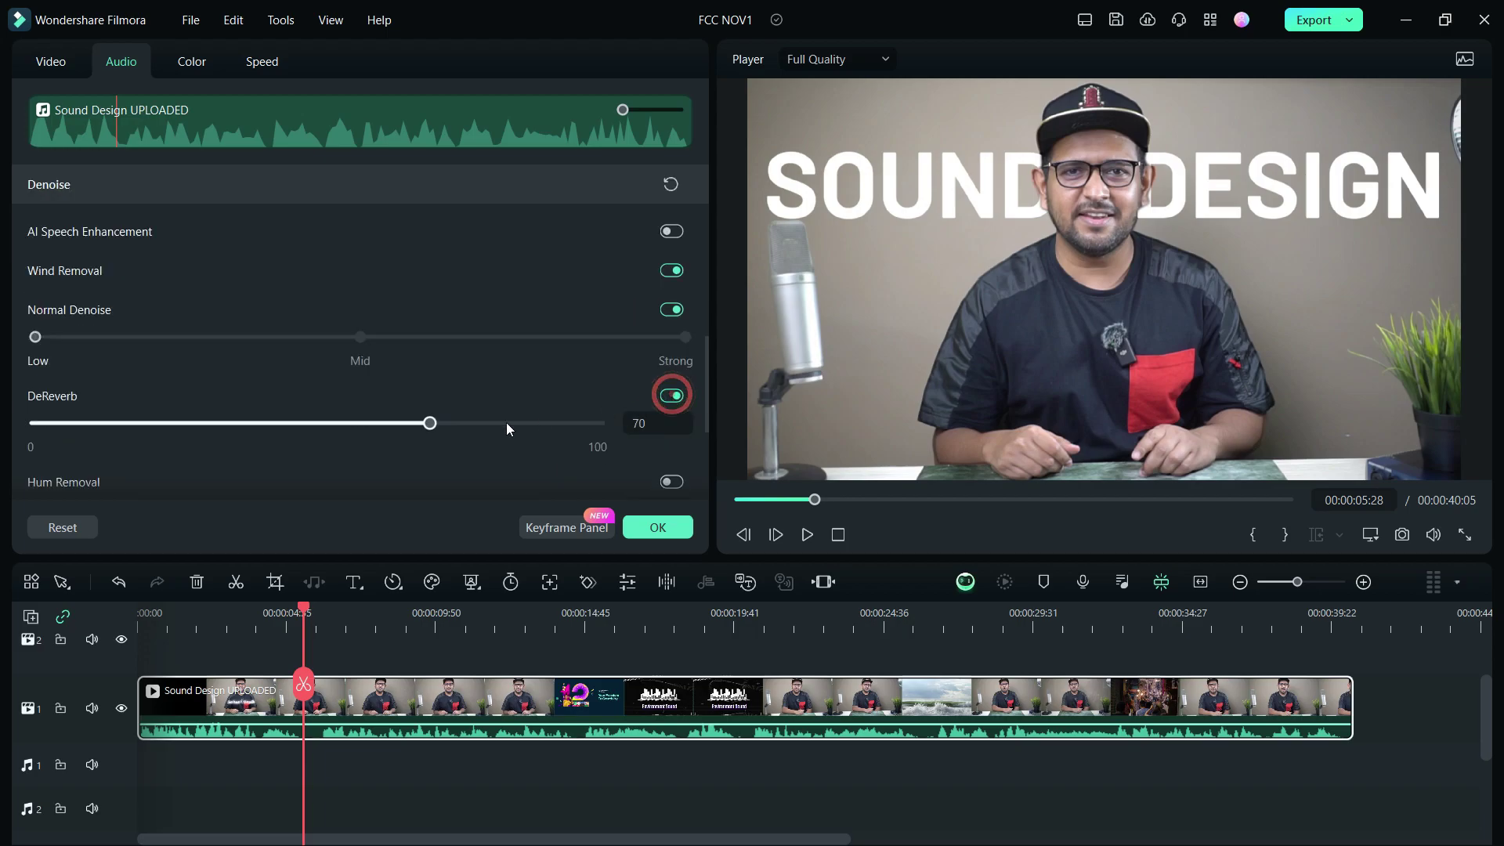
{"action": "left_click_drag", "start_coordinate": [430, 424], "coordinate": [317, 424]}
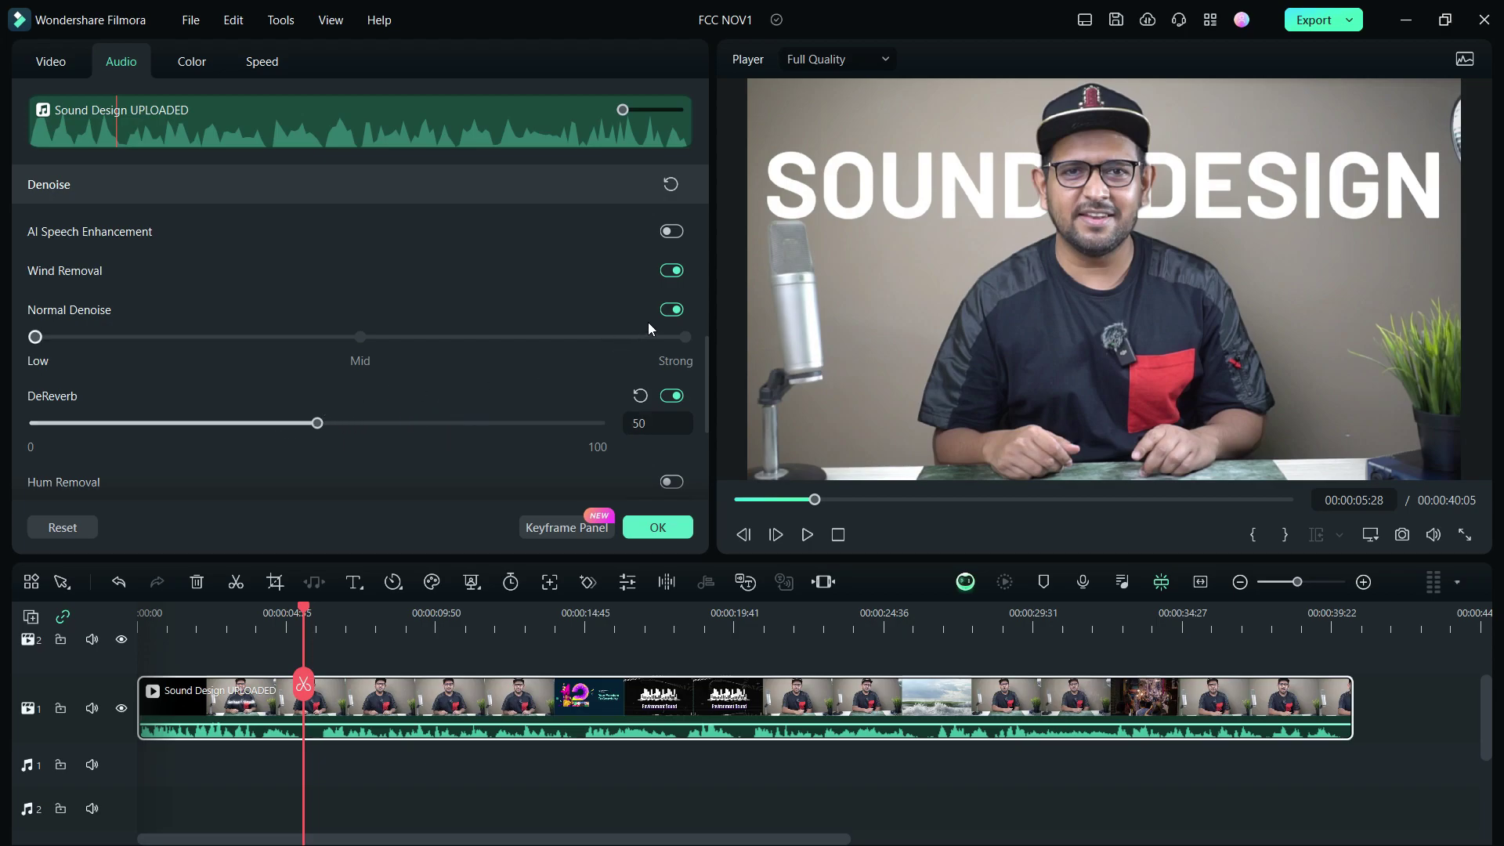
Raise the Normal Denoise strength from Mid to Strong
{"action": "left_click", "coordinate": [360, 338]}
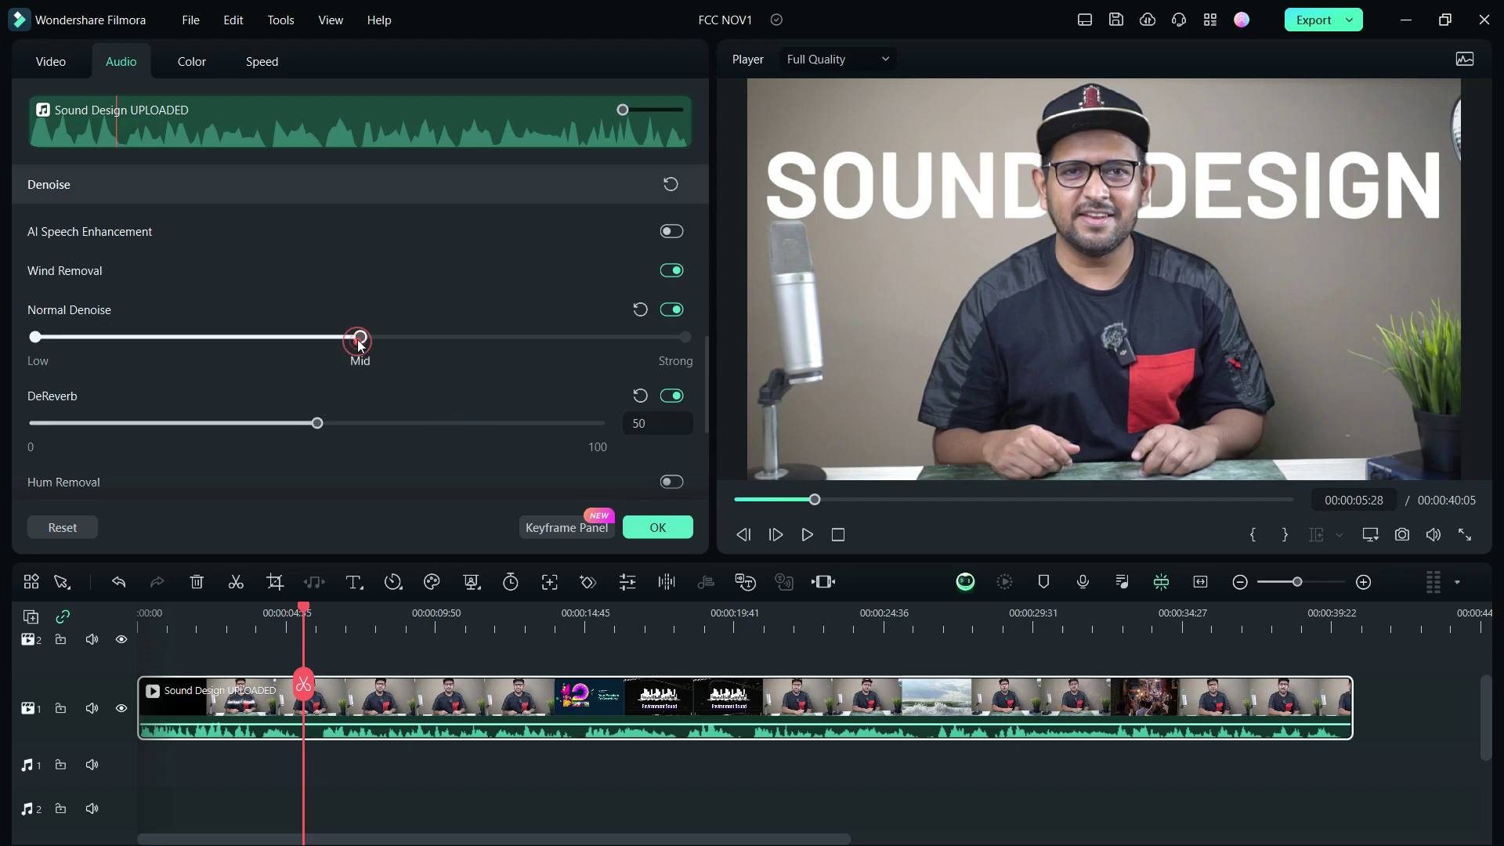
{"action": "left_click", "coordinate": [685, 336]}
{"action": "scroll", "coordinate": [387, 416], "scroll_direction": "down", "scroll_amount": 1}
{"action": "scroll", "coordinate": [386, 417], "scroll_direction": "down", "scroll_amount": 2}
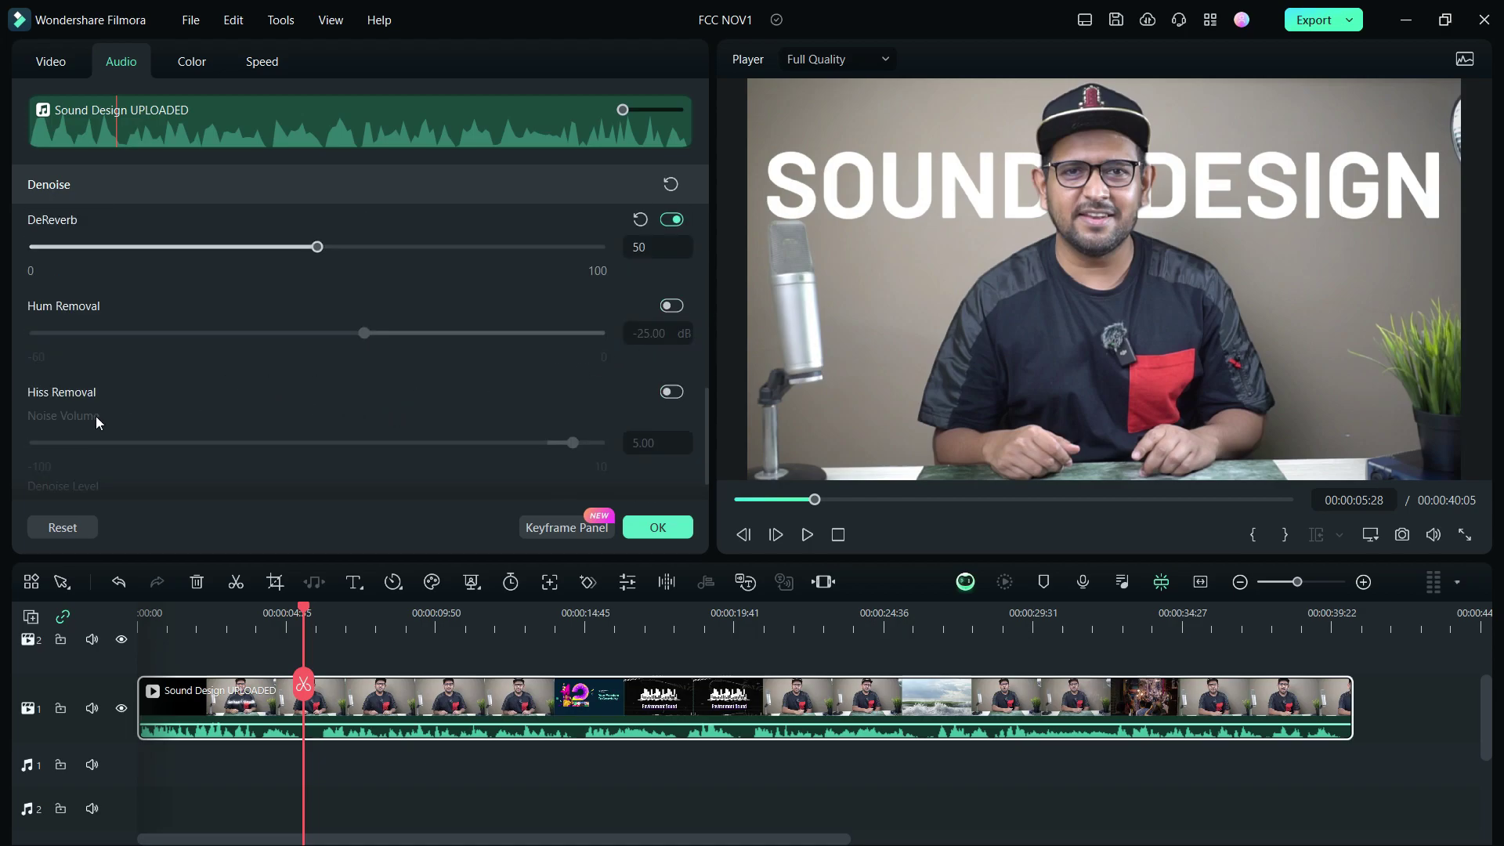
{"action": "scroll", "coordinate": [108, 415], "scroll_direction": "down", "scroll_amount": 1}
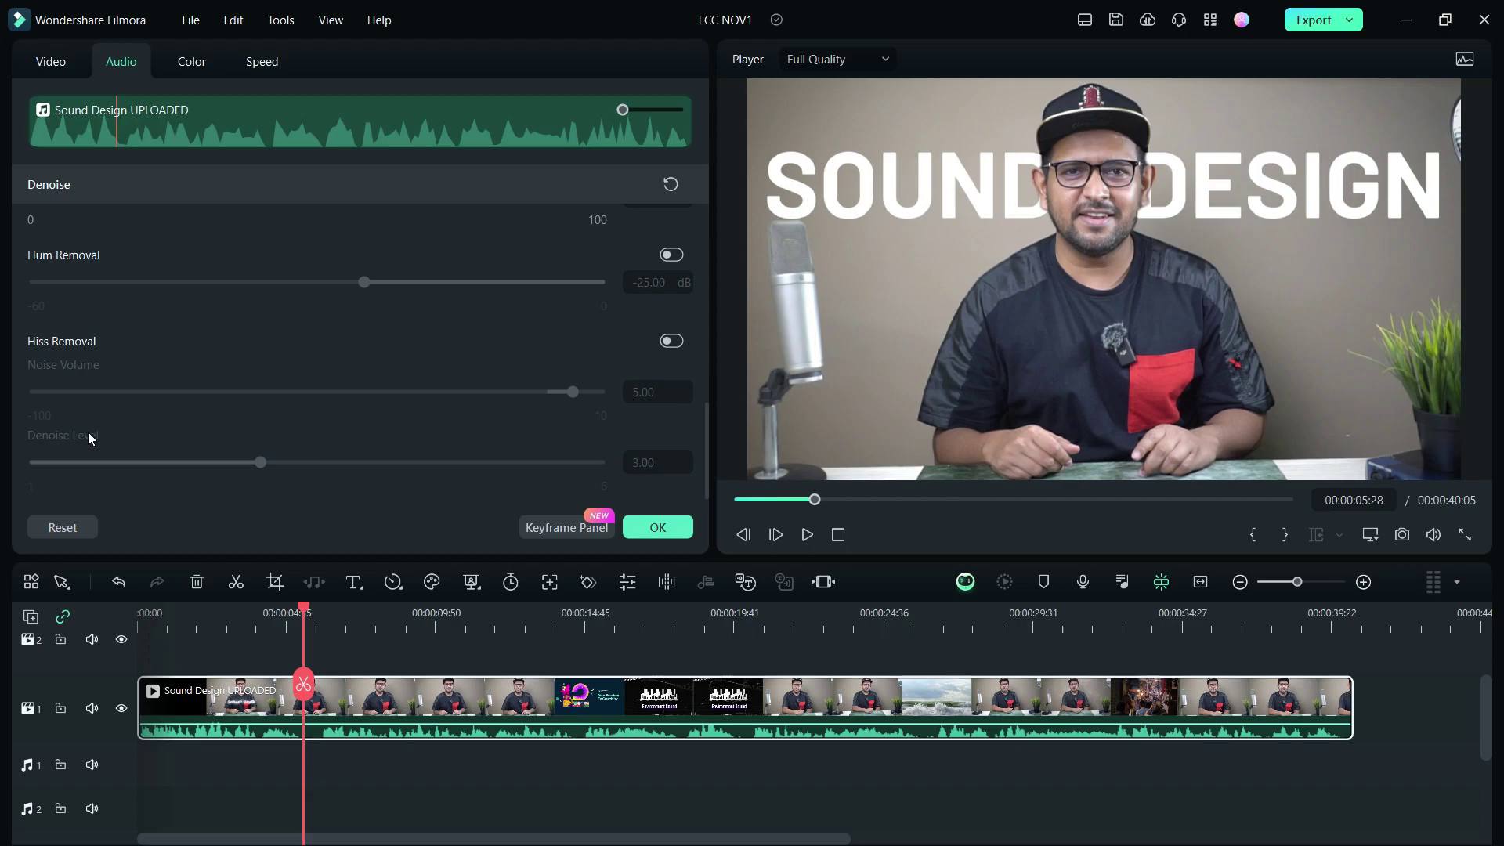
Turn on Hiss Removal, lower its Denoise Level, then reset all Denoise settings
{"action": "left_click", "coordinate": [674, 343]}
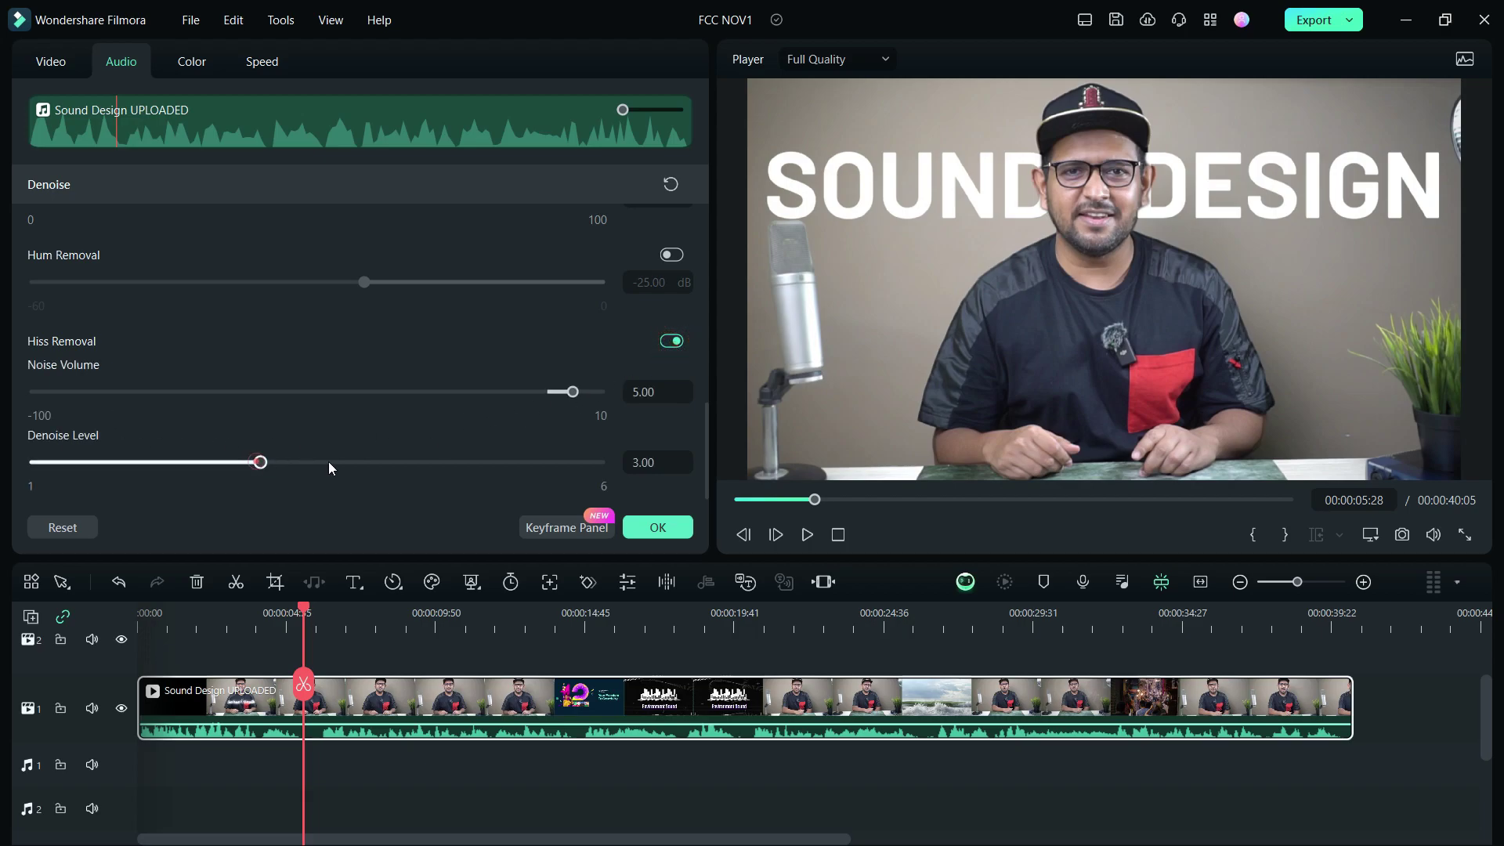
{"action": "left_click_drag", "start_coordinate": [260, 462], "coordinate": [151, 464]}
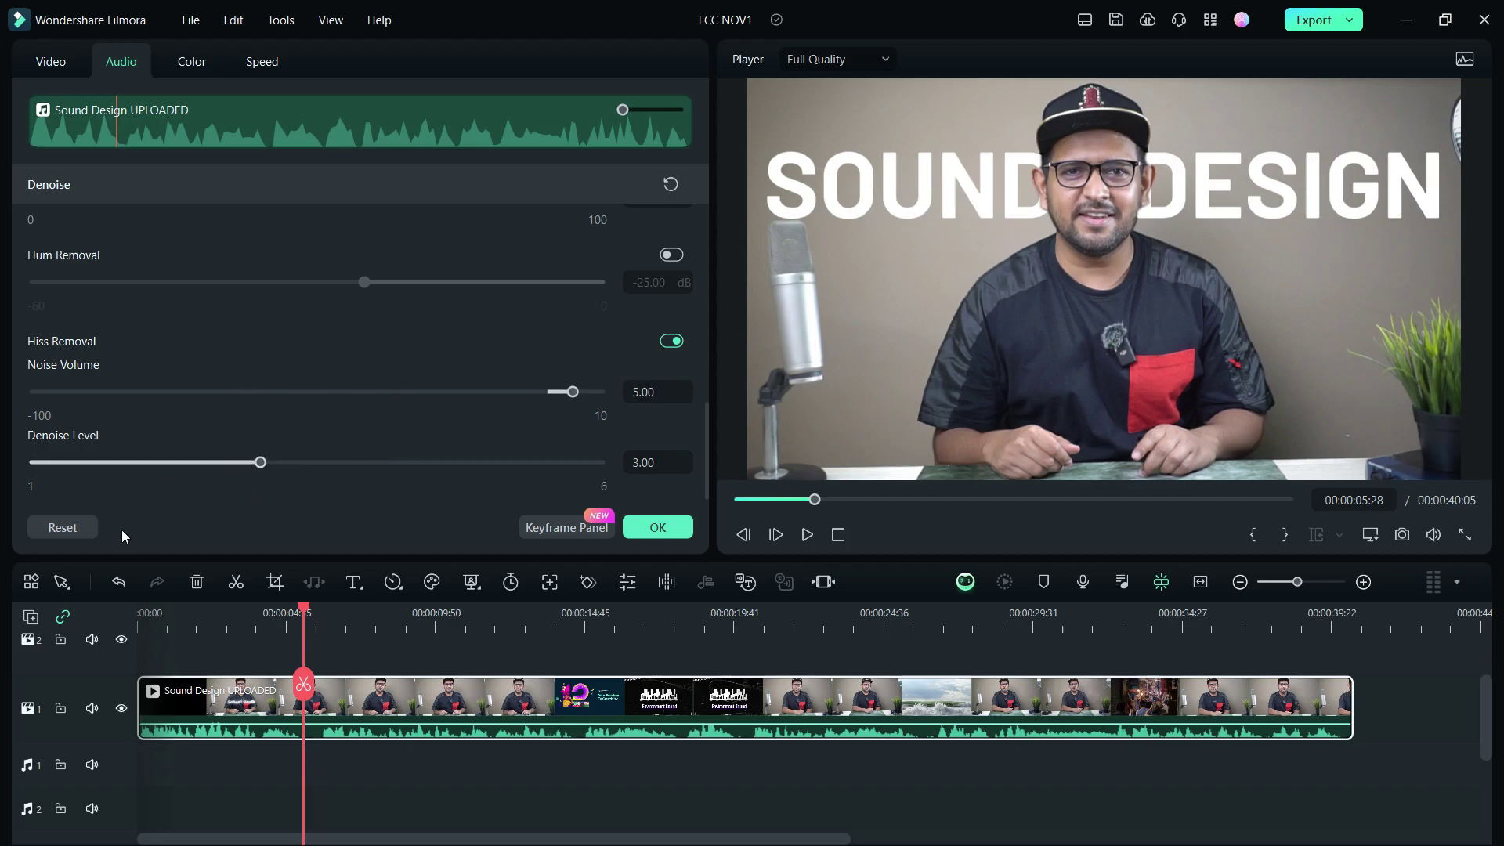
{"action": "left_click", "coordinate": [80, 528]}
{"action": "scroll", "coordinate": [378, 412], "scroll_direction": "up", "scroll_amount": 3}
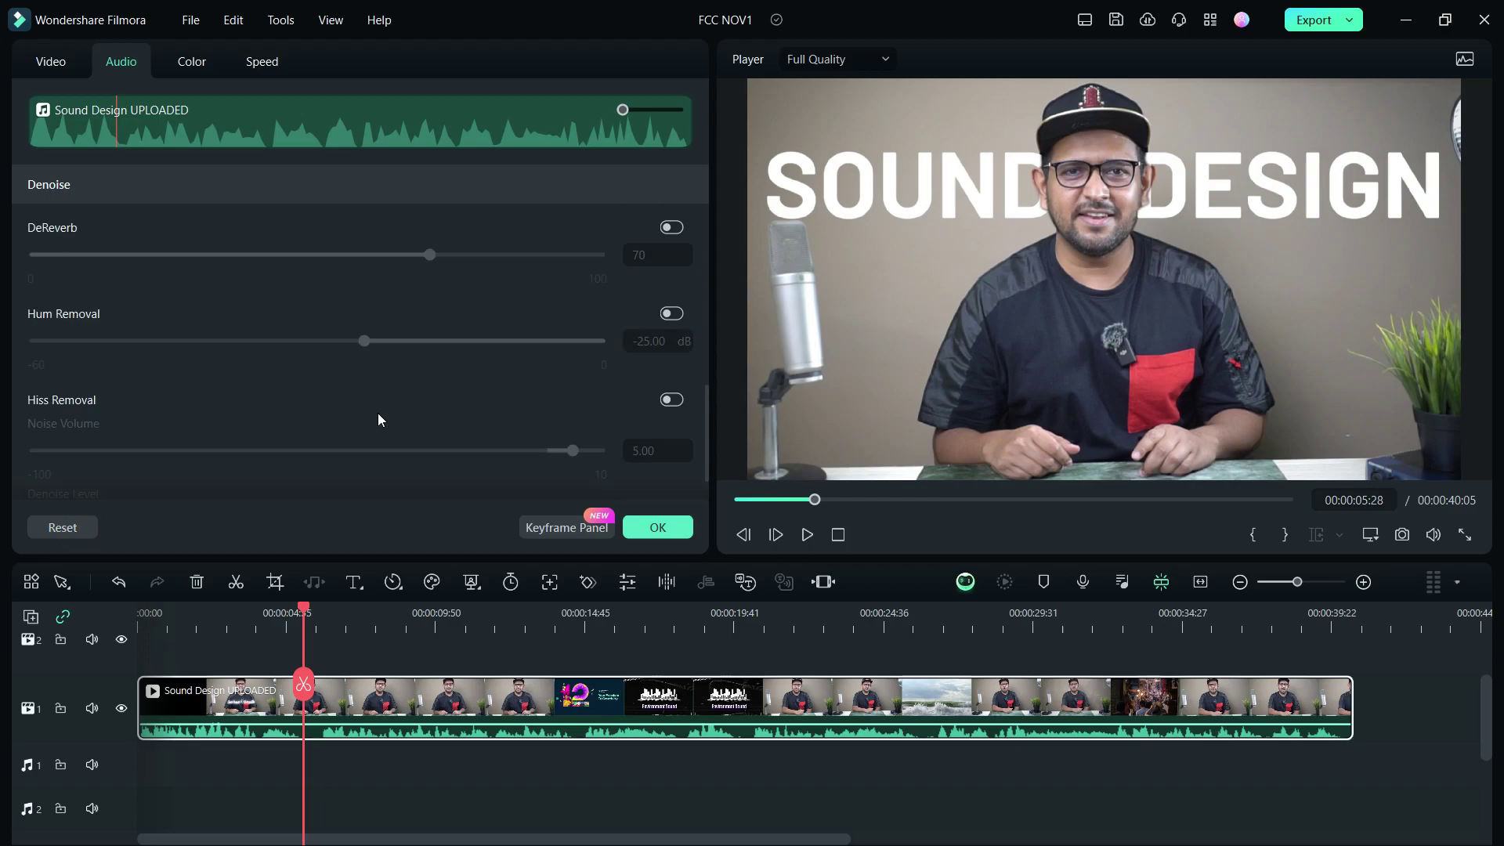
{"action": "scroll", "coordinate": [377, 412], "scroll_direction": "up", "scroll_amount": 1}
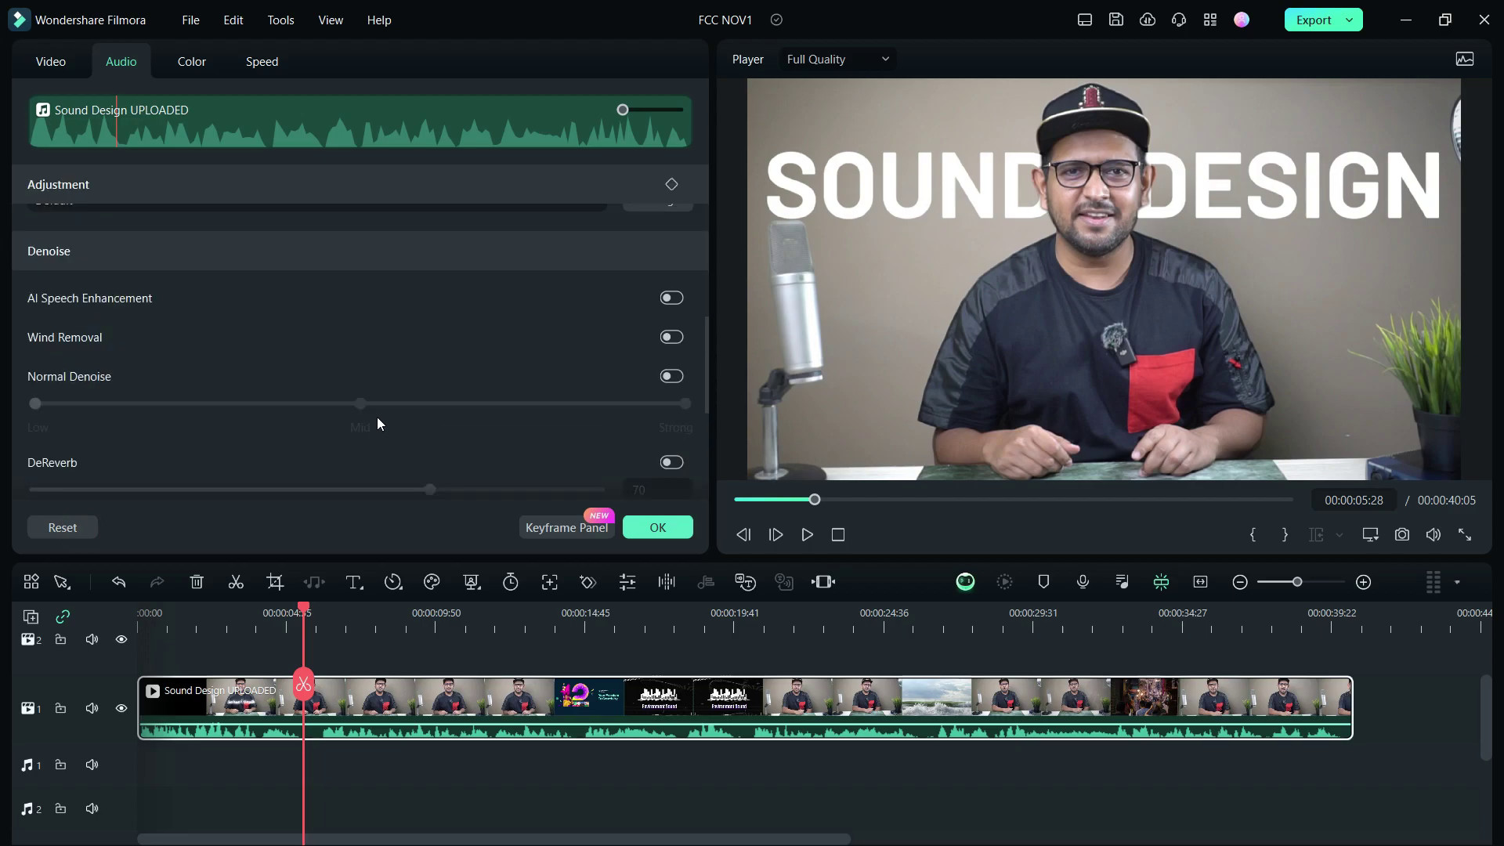
{"action": "left_click", "coordinate": [672, 337]}
{"action": "left_click", "coordinate": [807, 534]}
{"action": "left_click", "coordinate": [671, 376]}
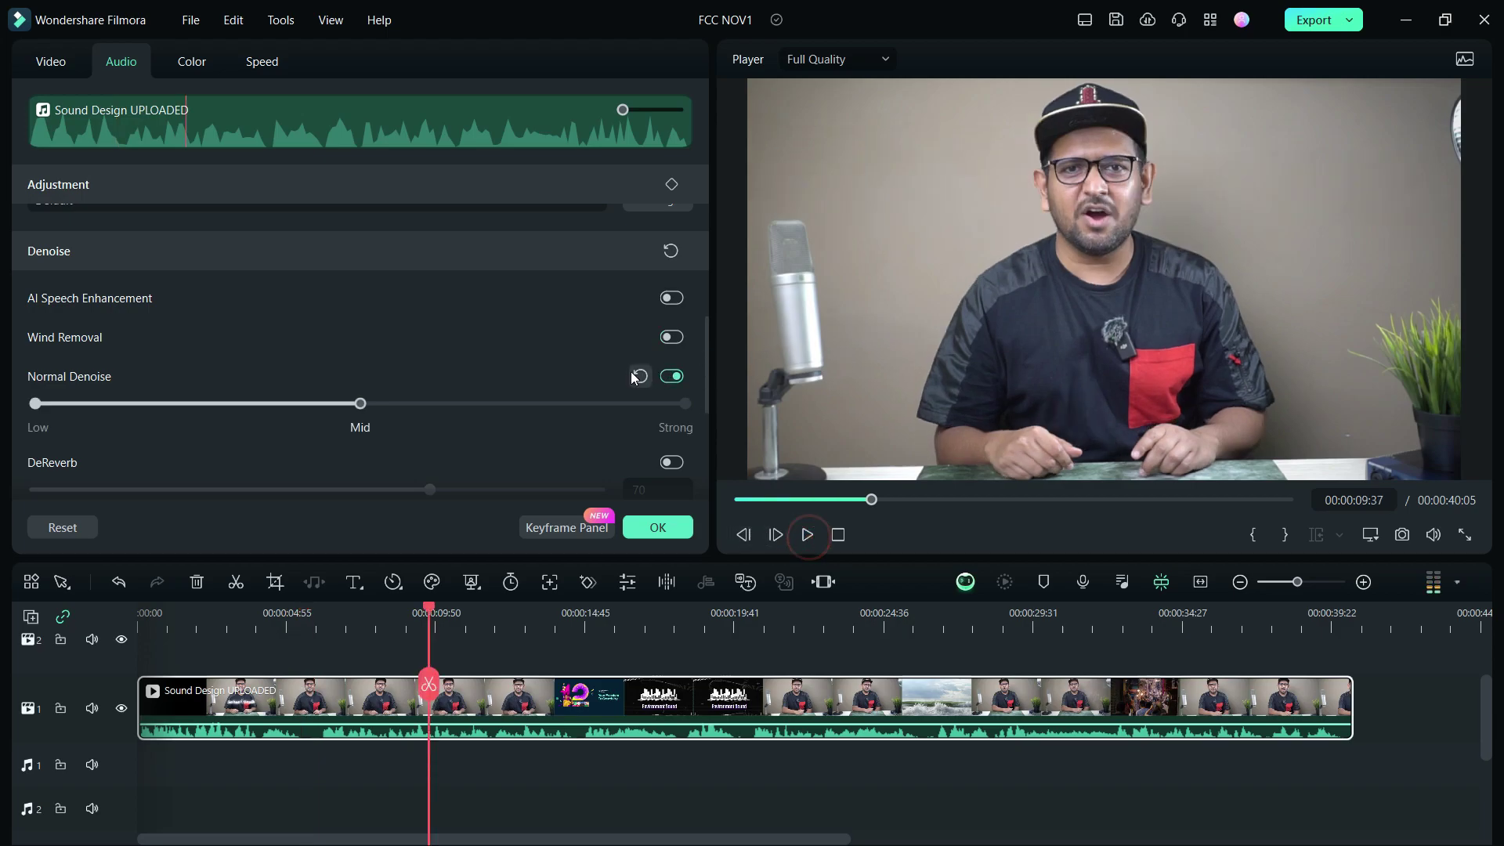
{"action": "left_click", "coordinate": [671, 377]}
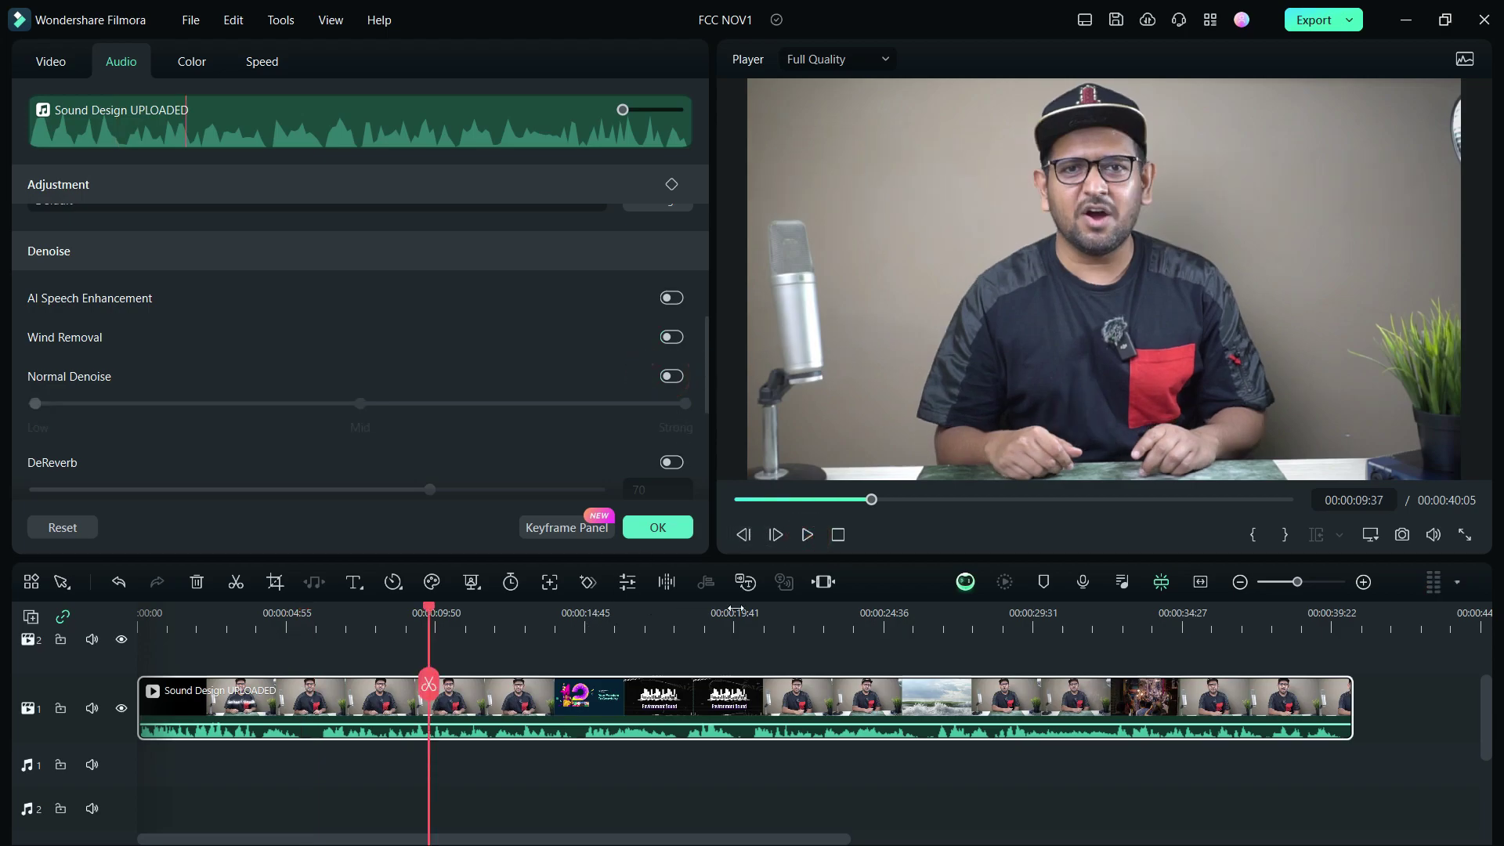